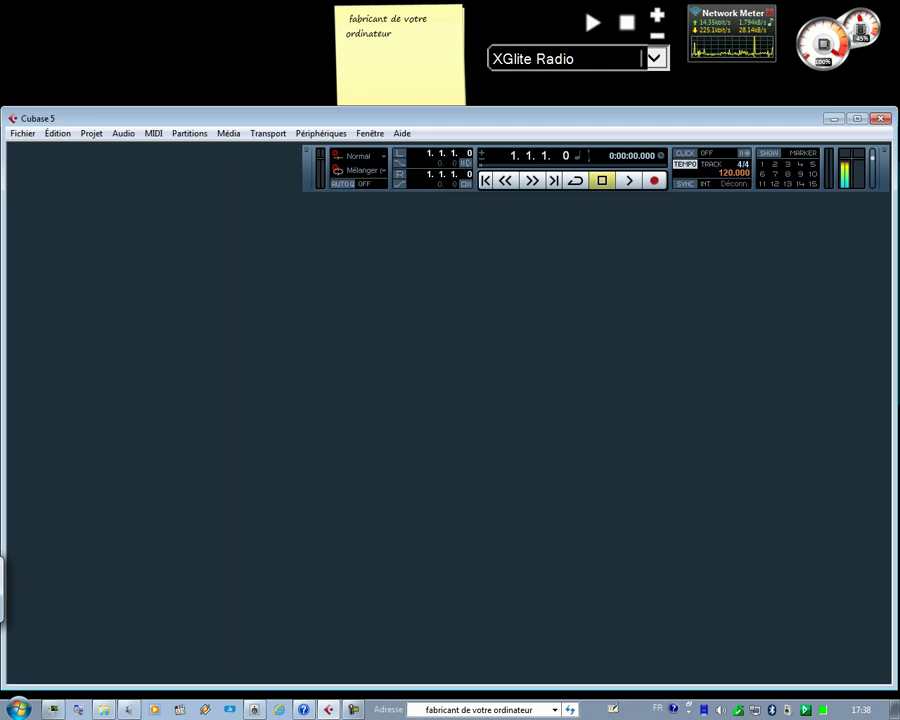
- Maximize the Cubase window and start a new project from the "C5 - Mastering Setup" template
click(22, 133)
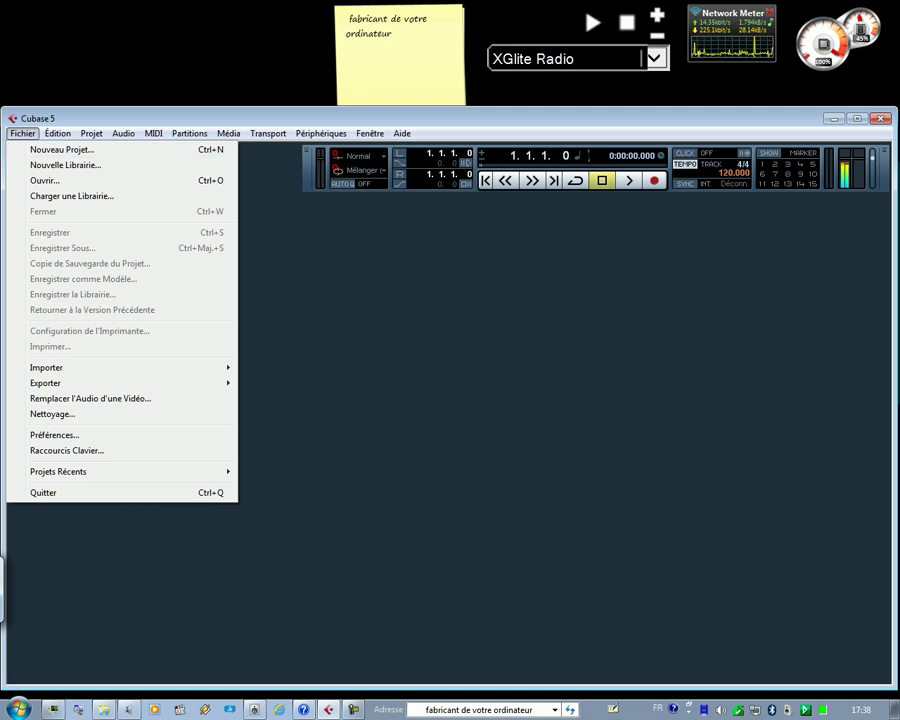
click(857, 118)
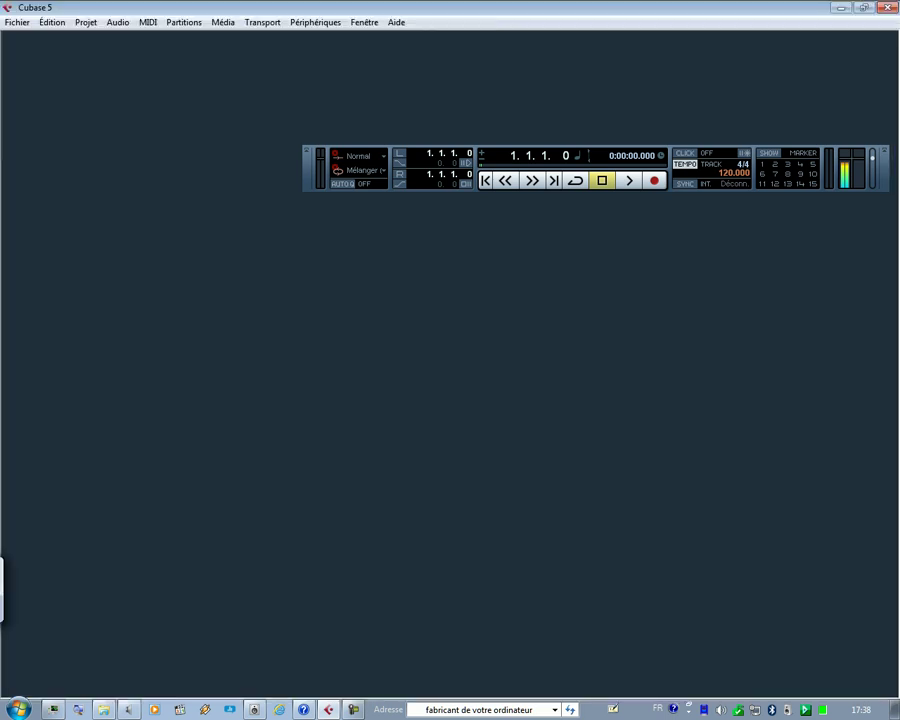
key(alt+f)
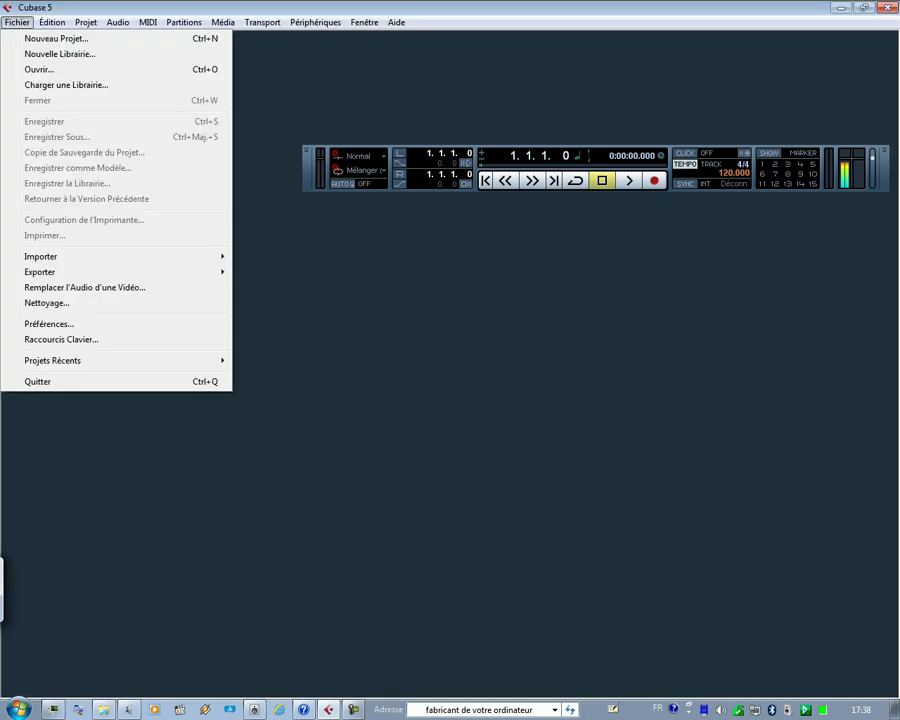
key(Down)
key(Return)
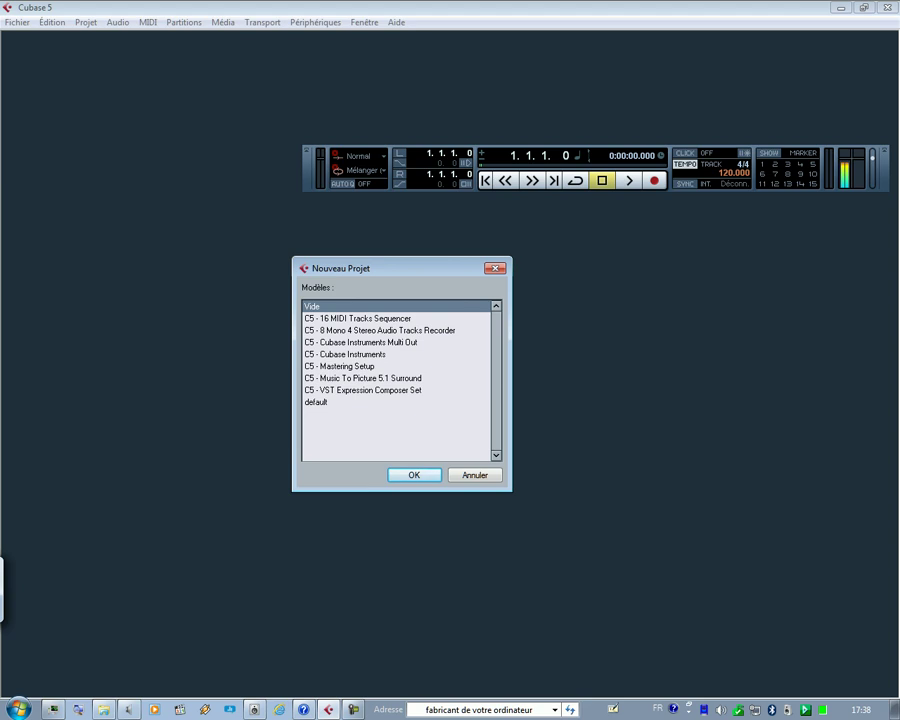
key(Down)
key(Down)
key(Down)
key(Down)
key(Down)
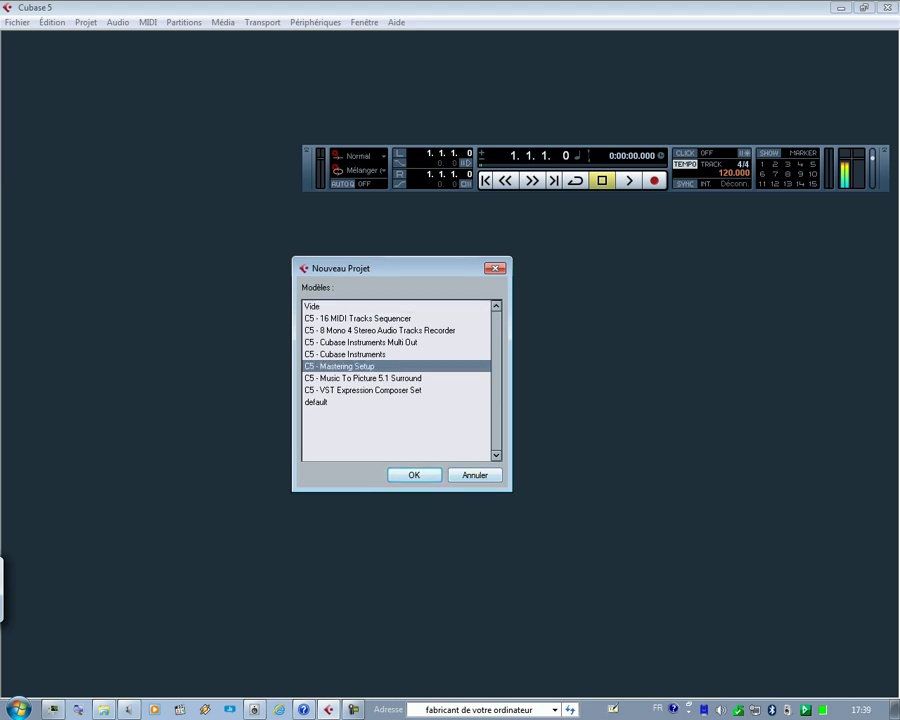
key(Return)
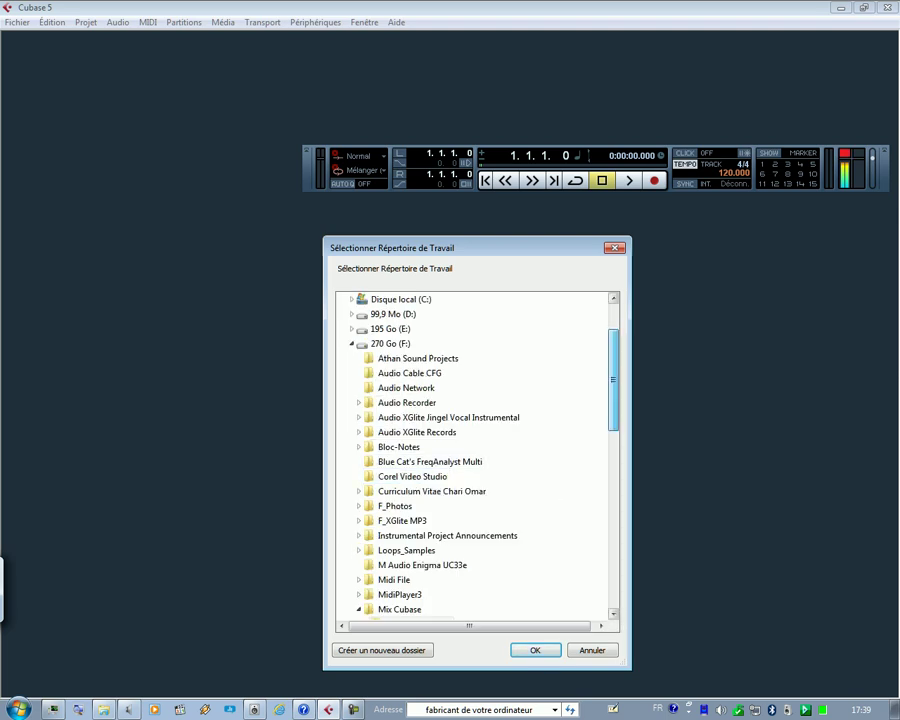
- Create a folder named "2Nouveau dossier" inside Mix Cubase on drive F: and choose it as the project's working directory
scroll(475, 455, down, 4)
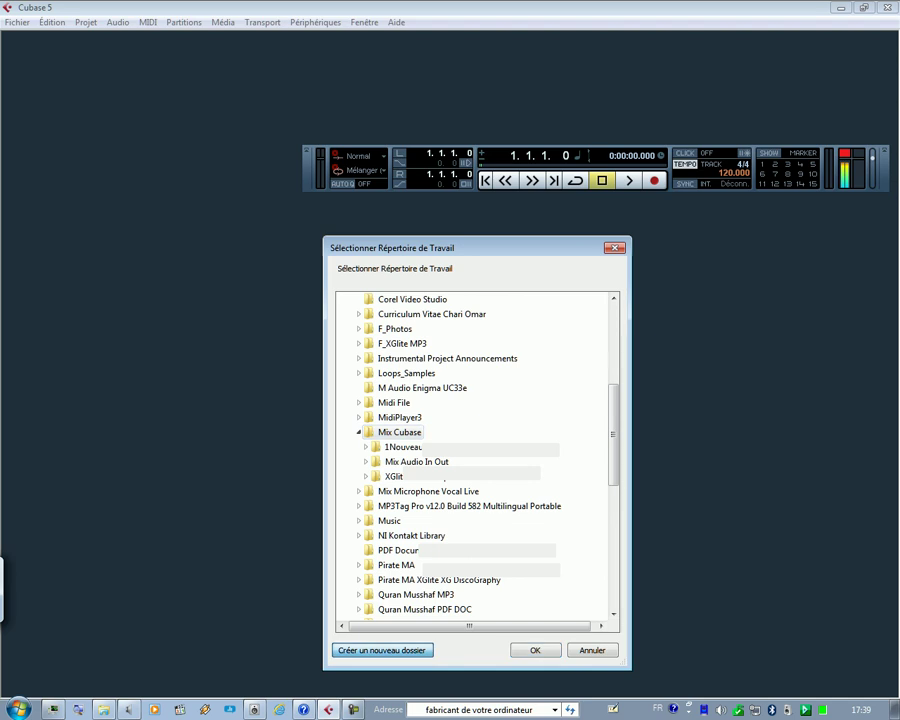
click(382, 650)
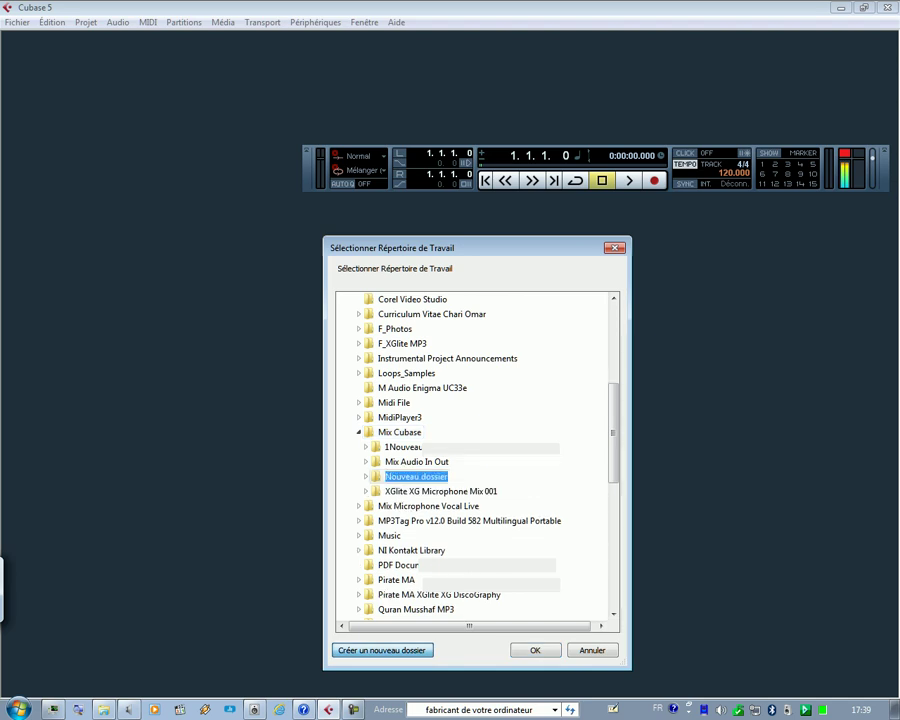
key(Left)
key(Left)
key(Left)
key(Left)
key(Left)
key(Left)
key(Left)
key(Left)
key(Left)
key(Left)
key(Left)
key(Left)
key(Left)
key(Left)
key(Left)
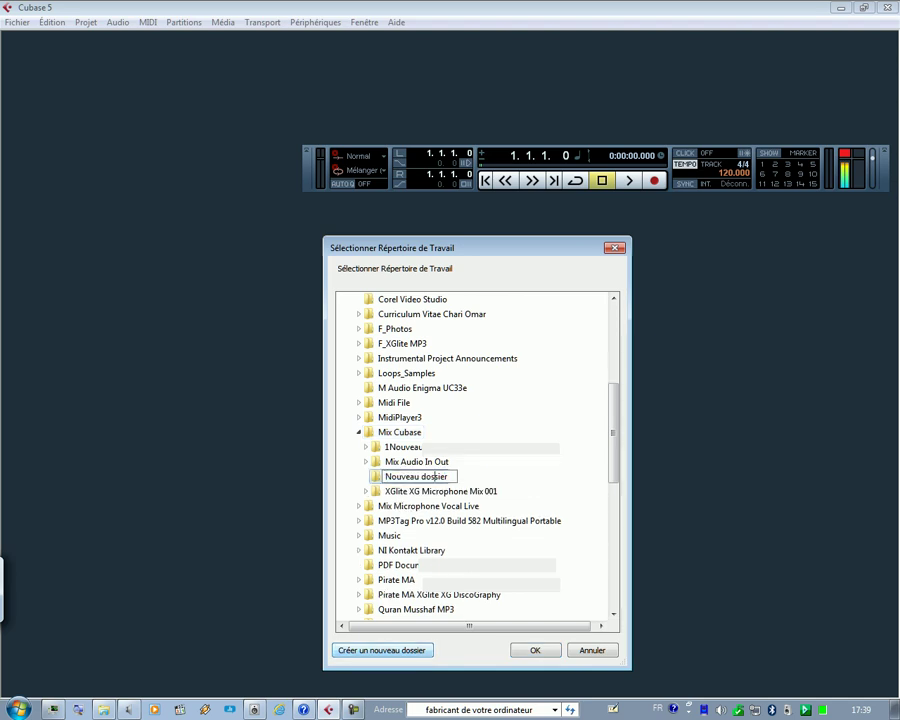
text(2)
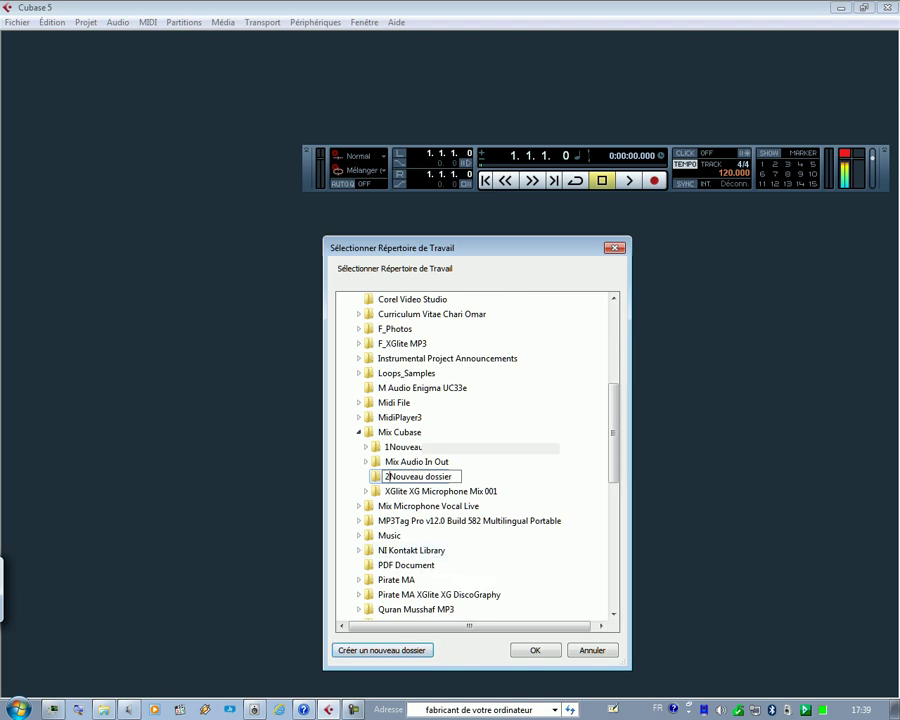
key(Escape)
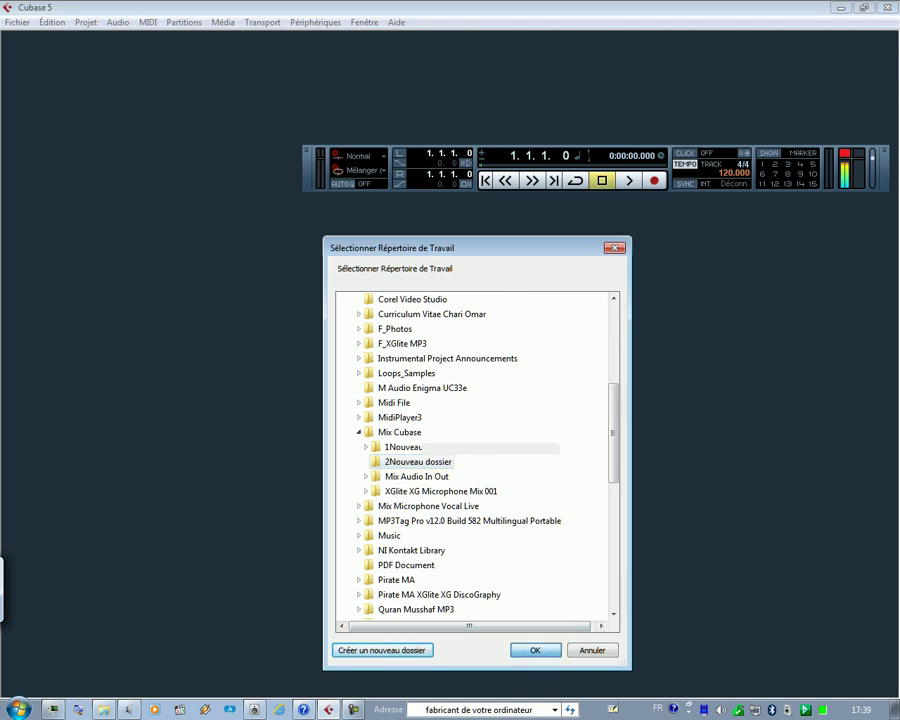
click(535, 650)
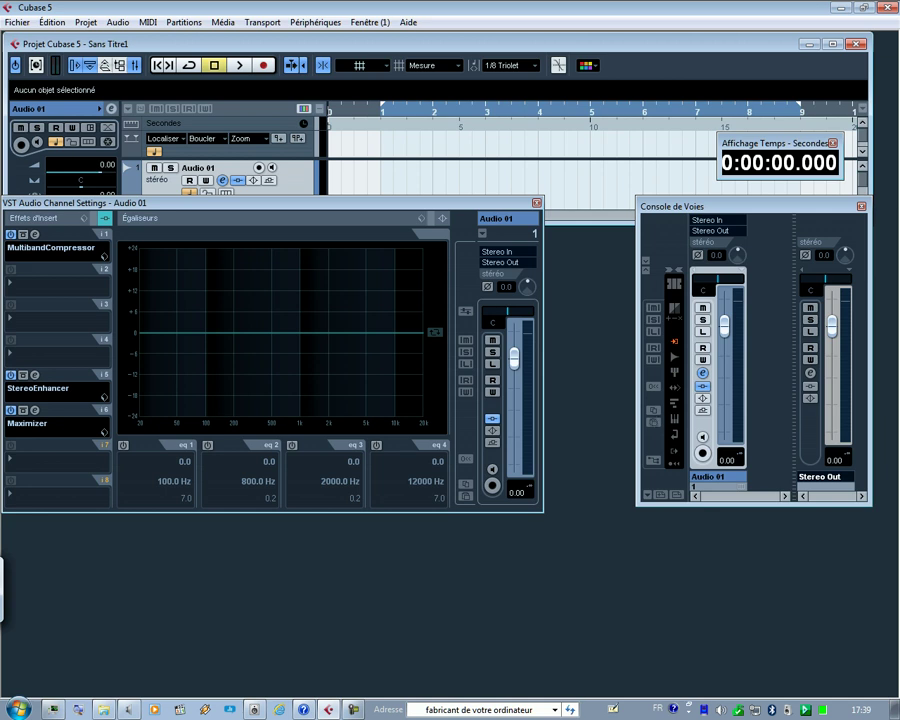
- Maximize the project window and set the locators and the project cursor at bar 1 on the ruler
click(833, 44)
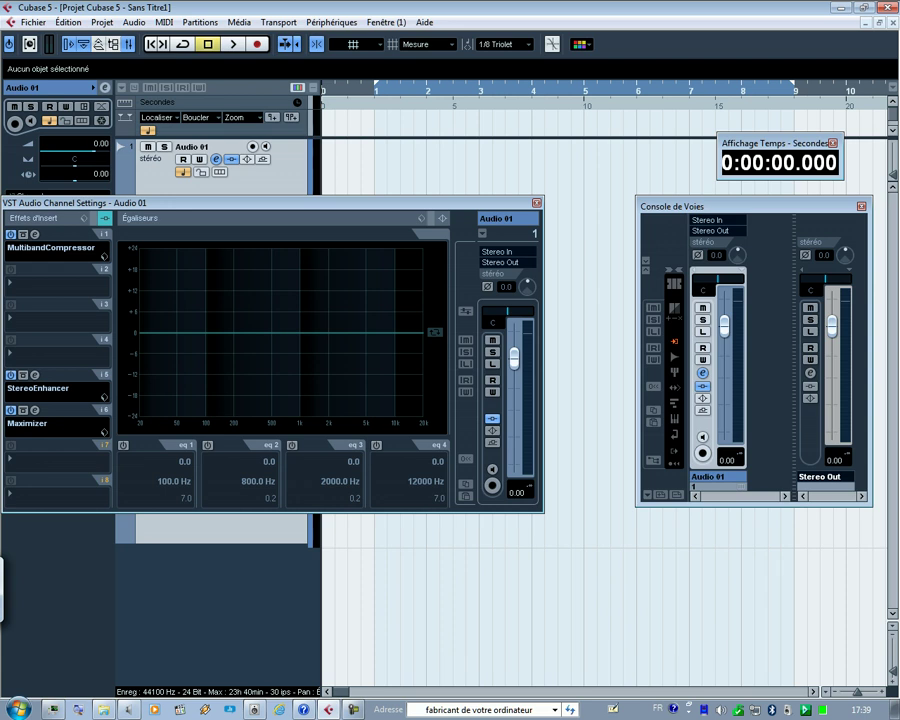
click(375, 85)
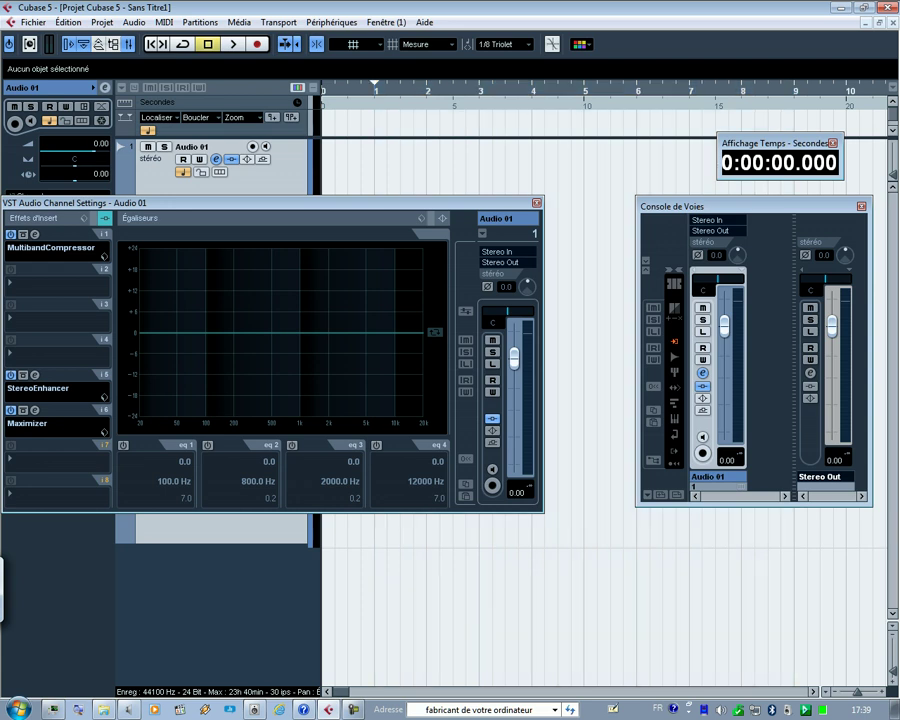
click(375, 93)
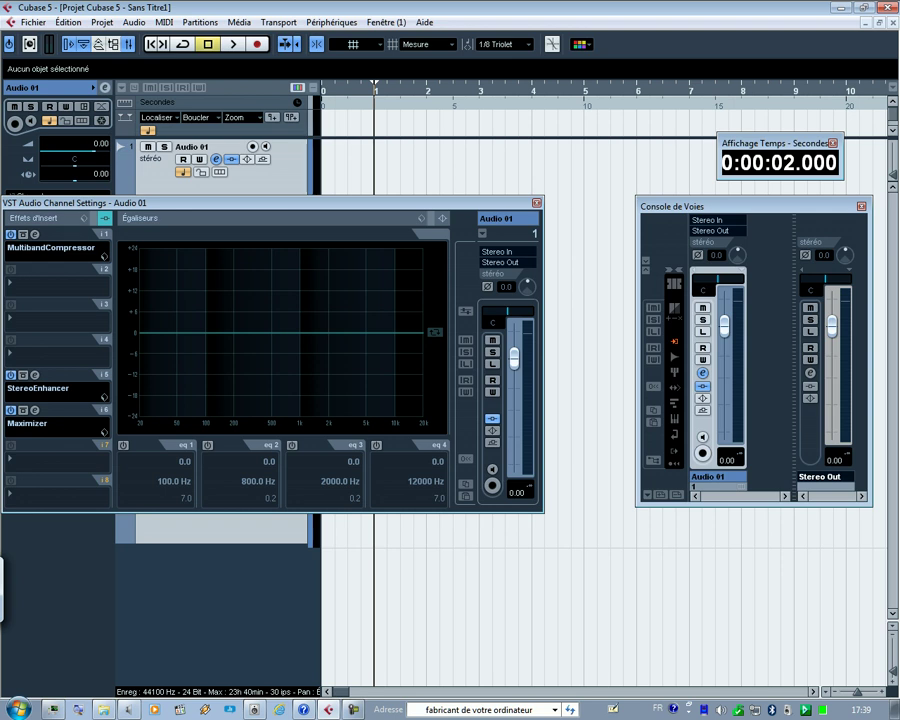
- Show the transport panel below the mixer and channel windows, and close the Audio 01 channel settings window
key(F2)
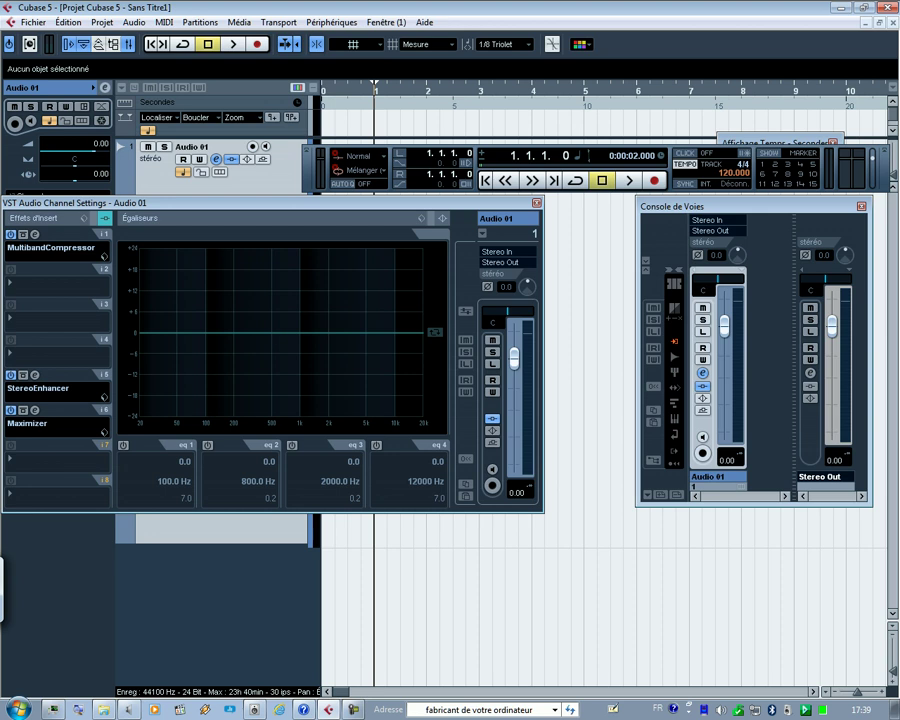
drag(880, 180, 725, 645)
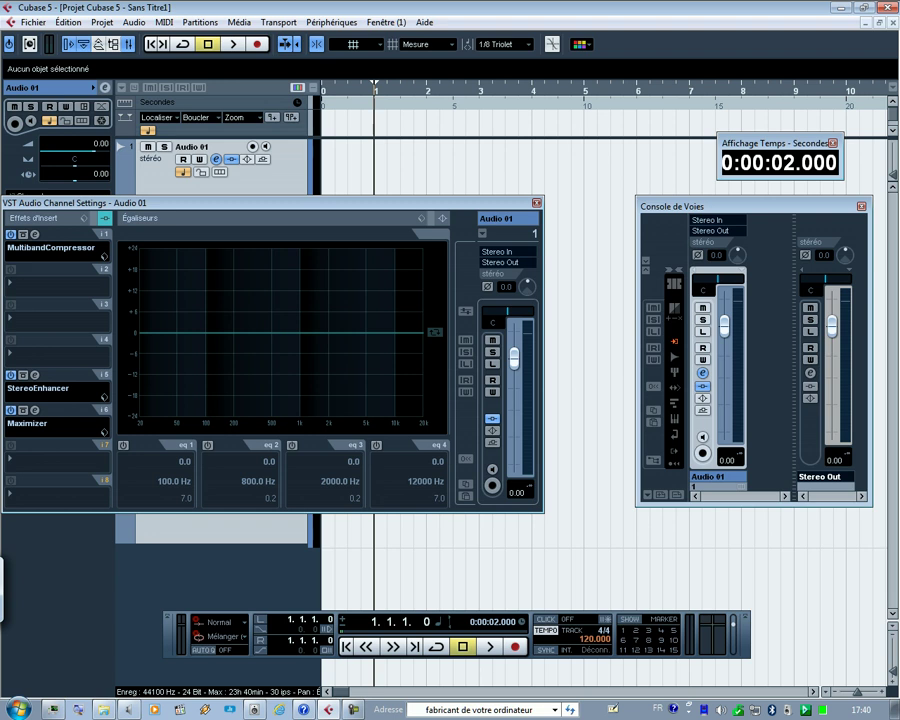
key(ctrl+w)
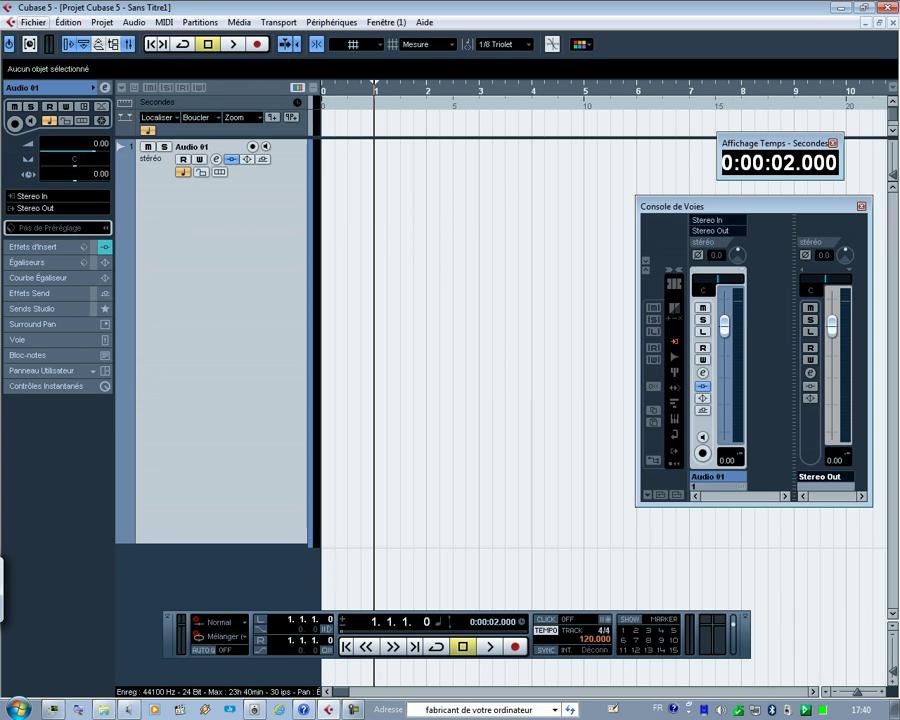
- Start saving the project under a new name and bring up the on-screen keyboard for the file name
click(33, 22)
key(Down)
key(Down)
key(Down)
key(Down)
key(Down)
key(Down)
key(Down)
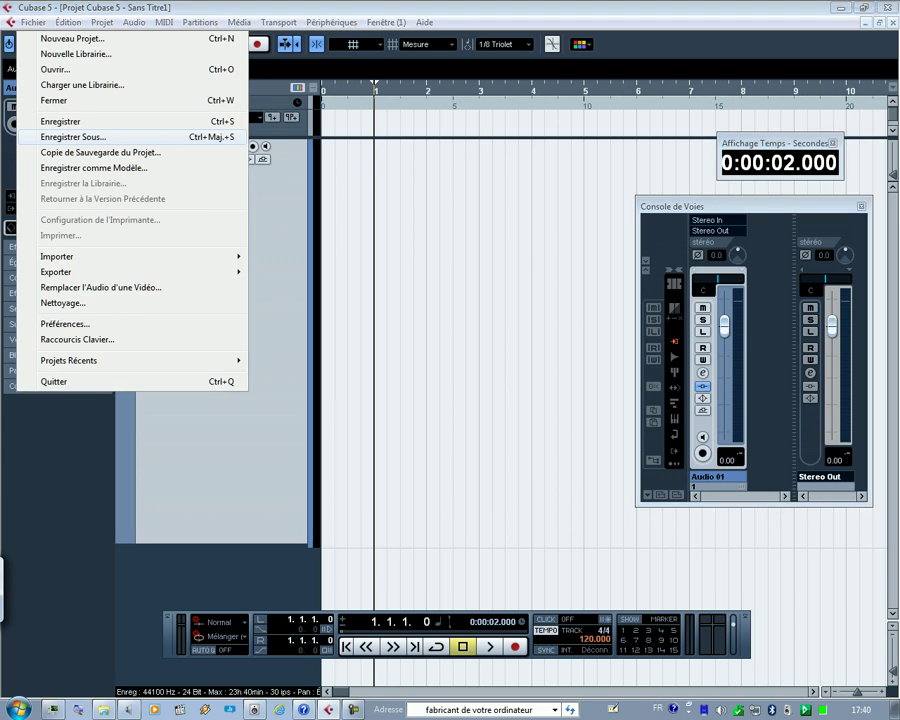
key(Return)
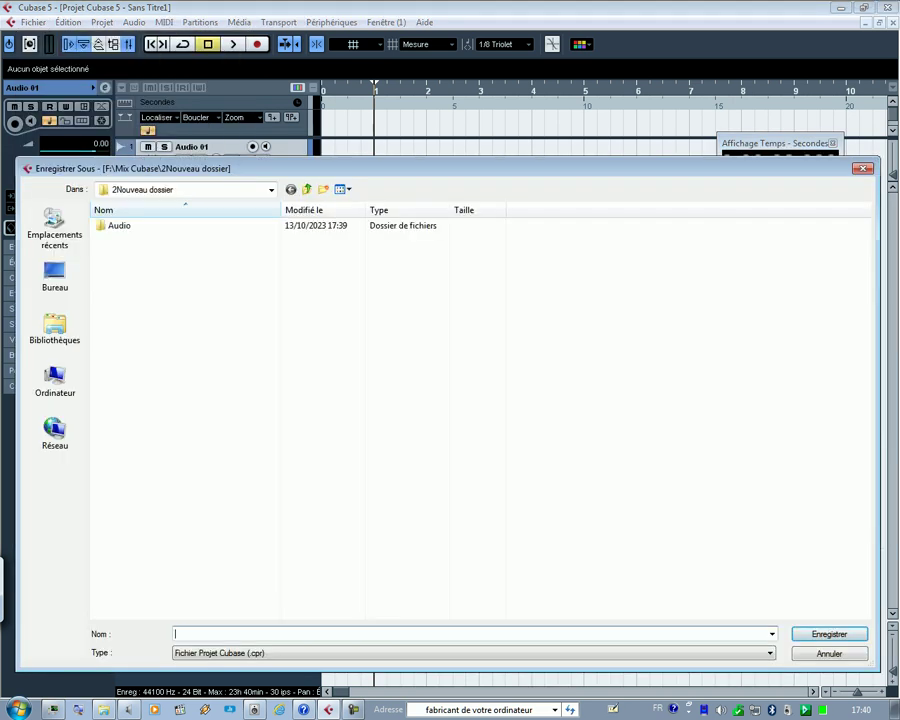
click(8, 591)
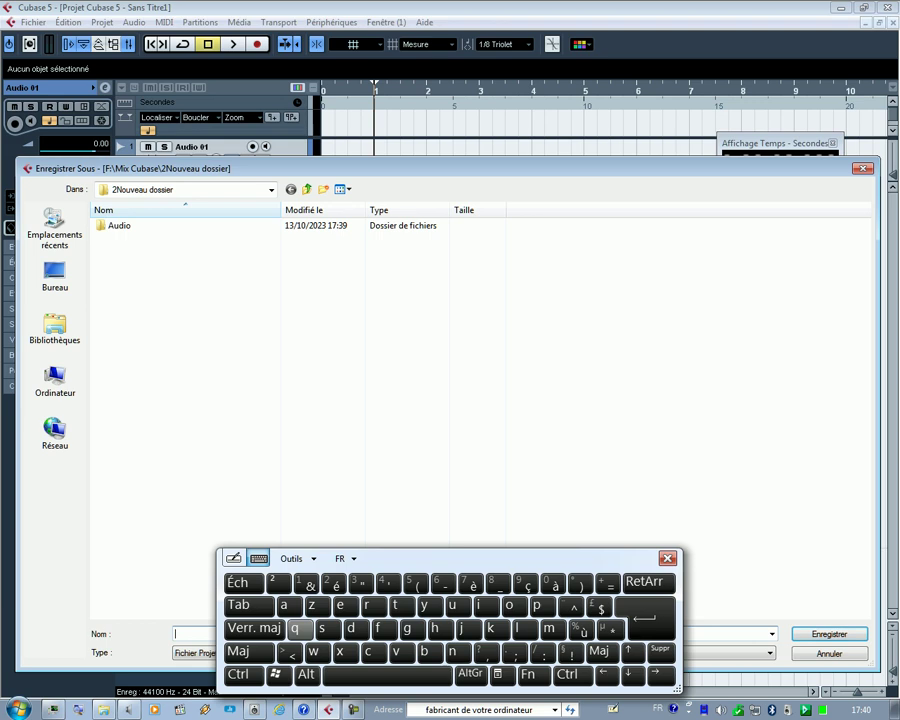
click(346, 559)
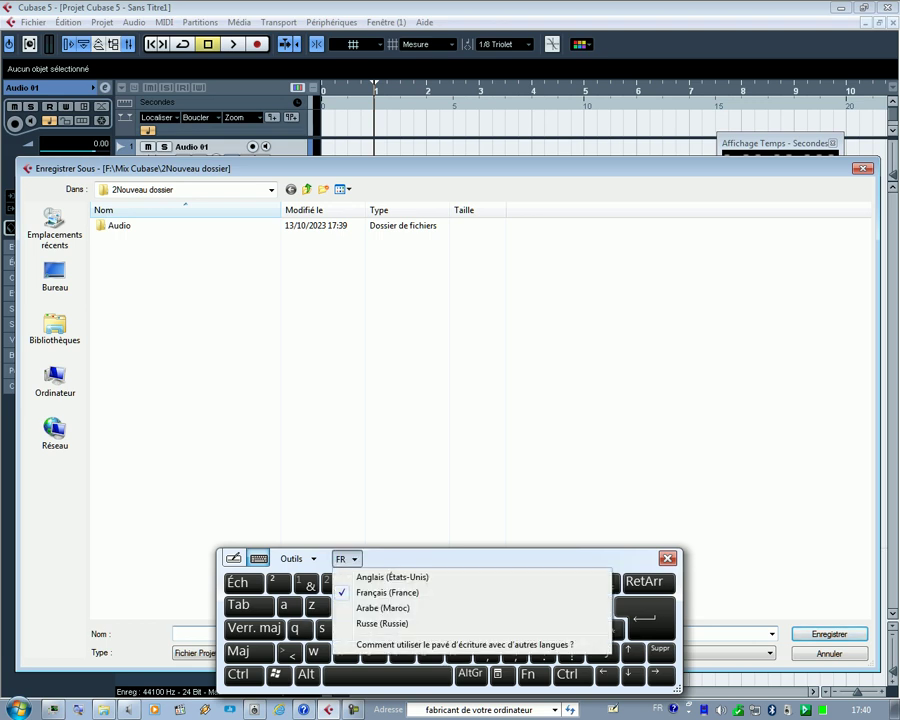
click(382, 608)
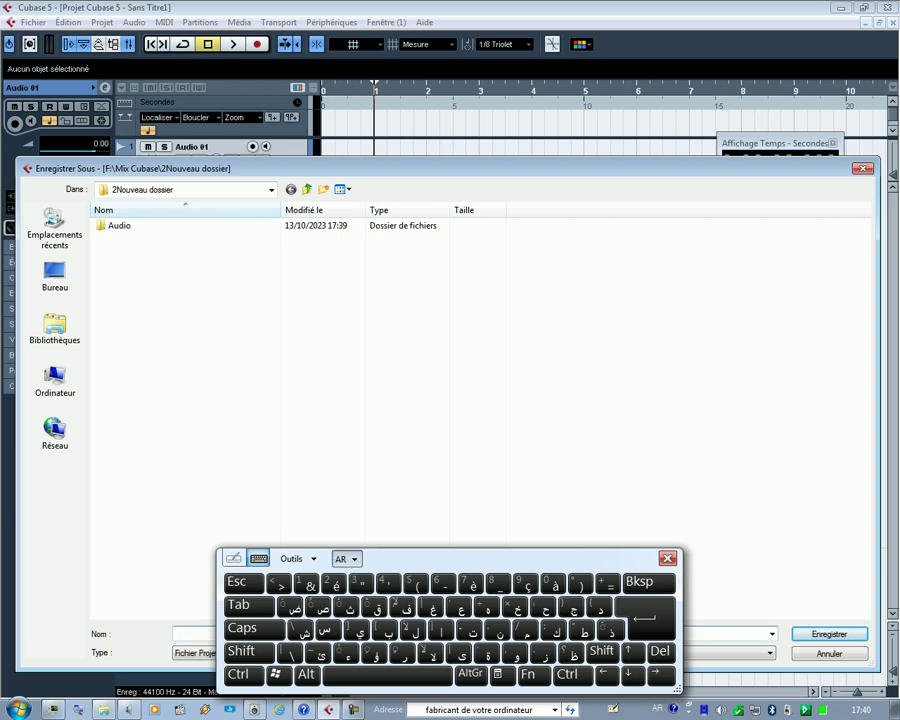
click(346, 559)
click(387, 592)
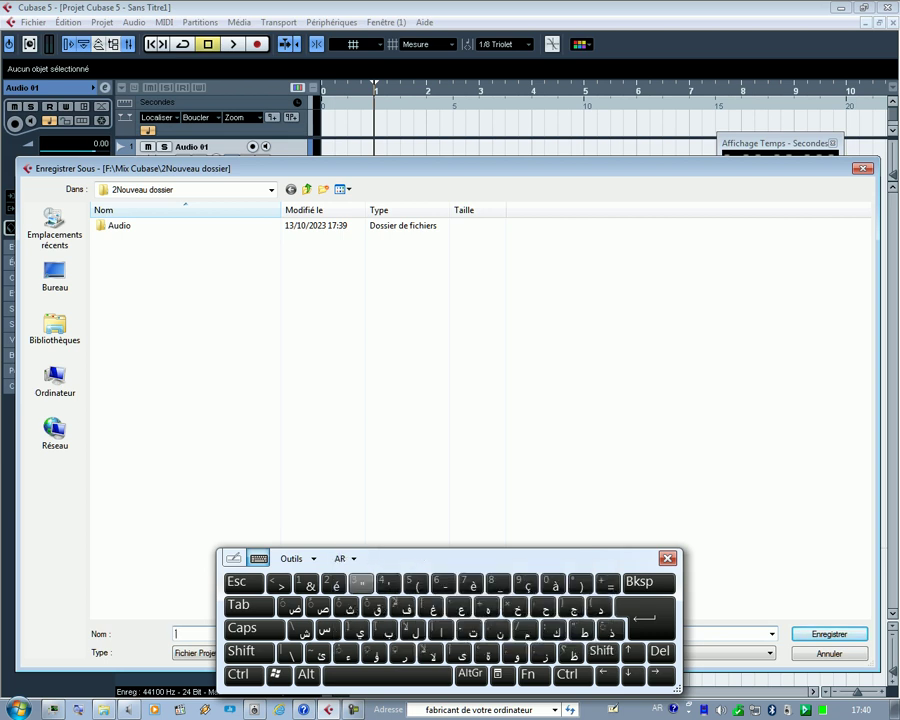
- Move the on-screen keyboard clear of the name field, enter "King 001" as the project file name, and close the keyboard
drag(435, 559, 469, 364)
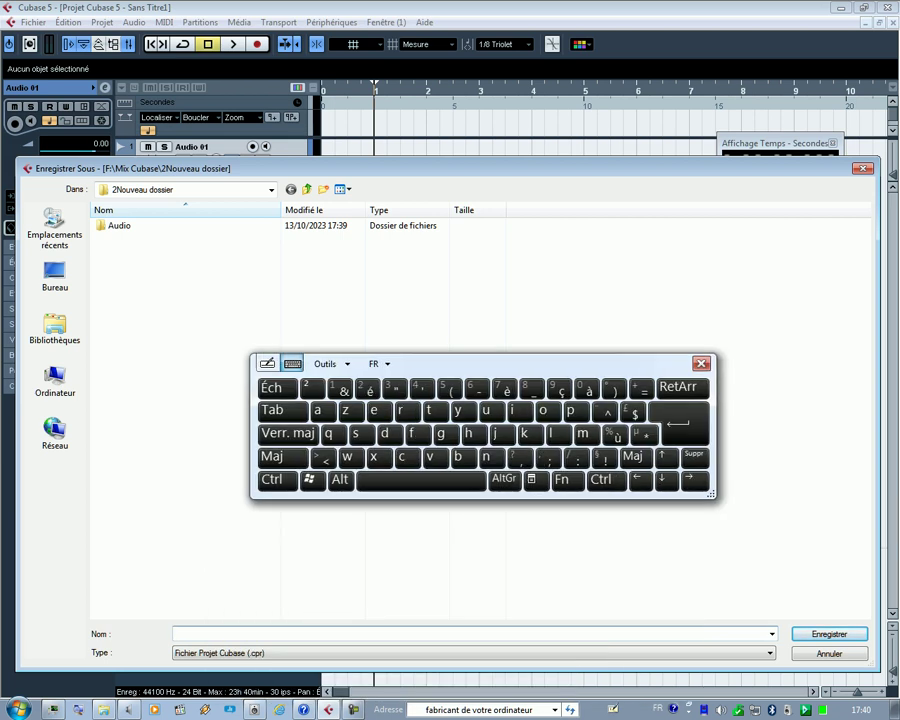
click(288, 433)
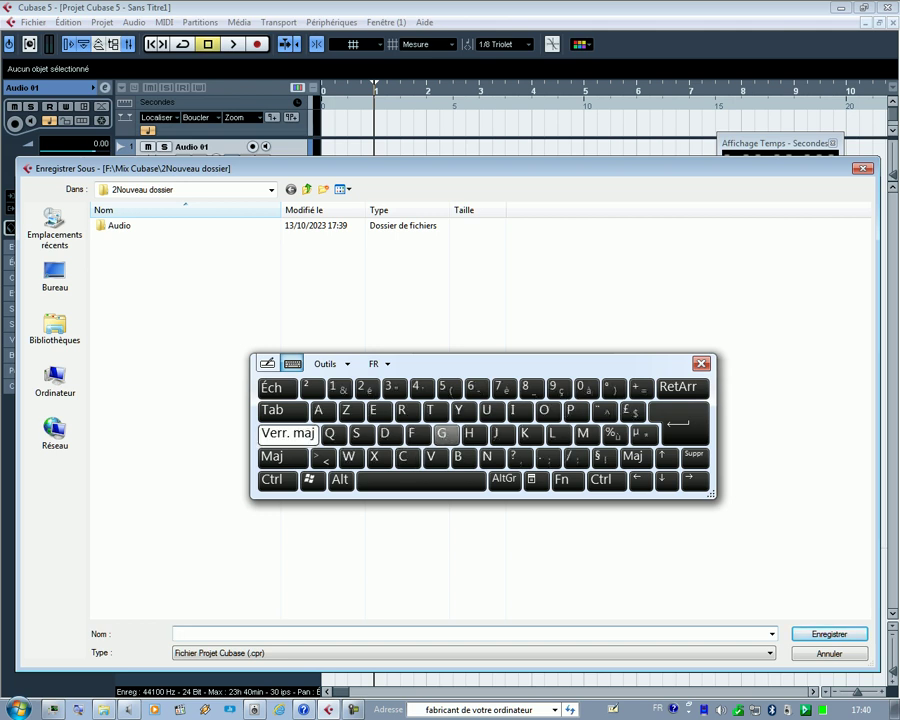
click(524, 433)
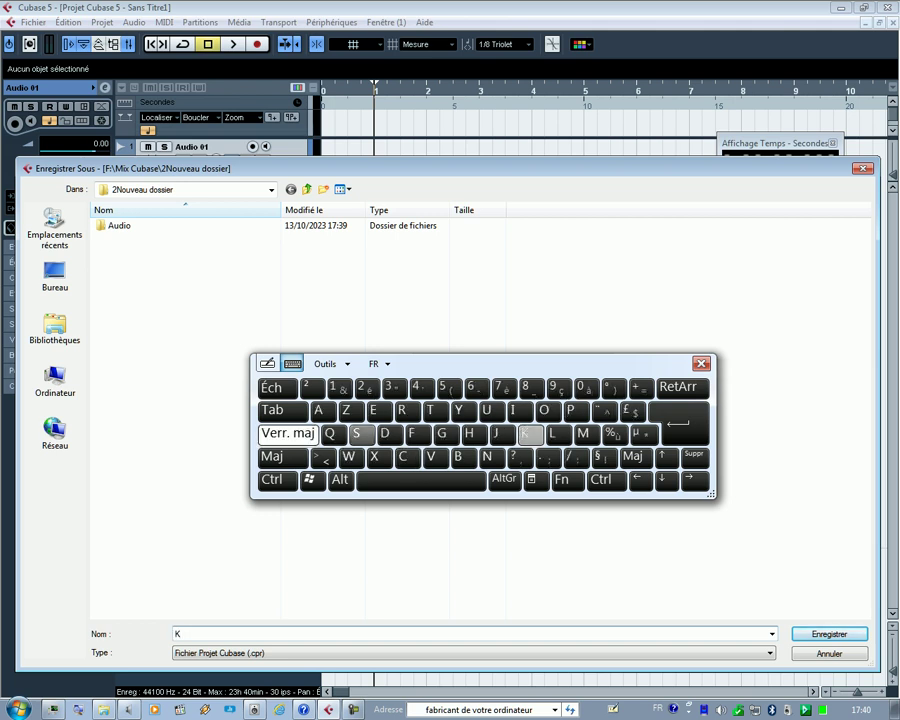
click(288, 433)
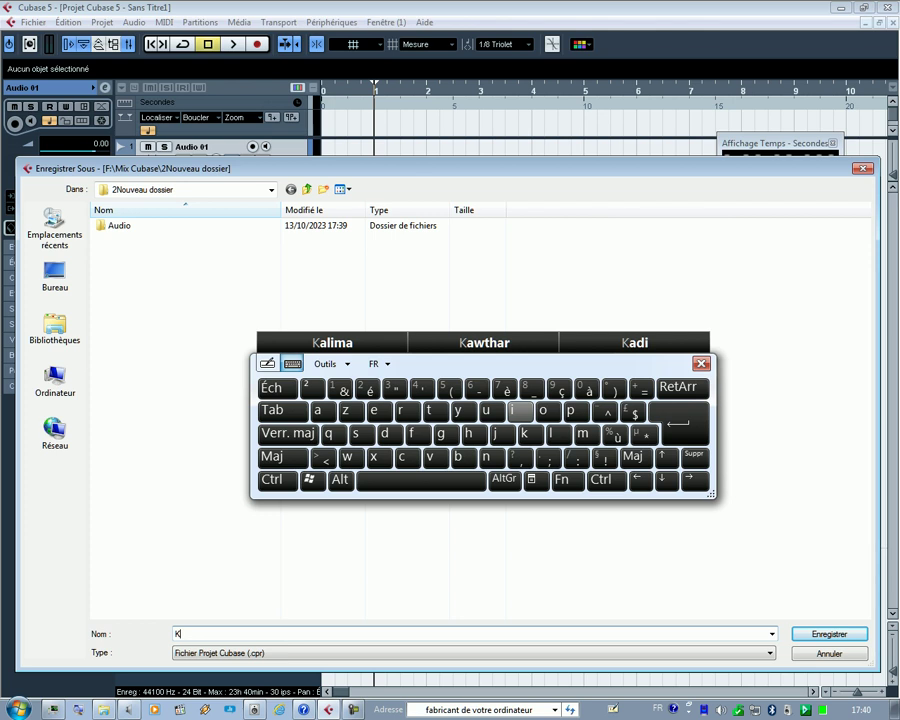
click(520, 410)
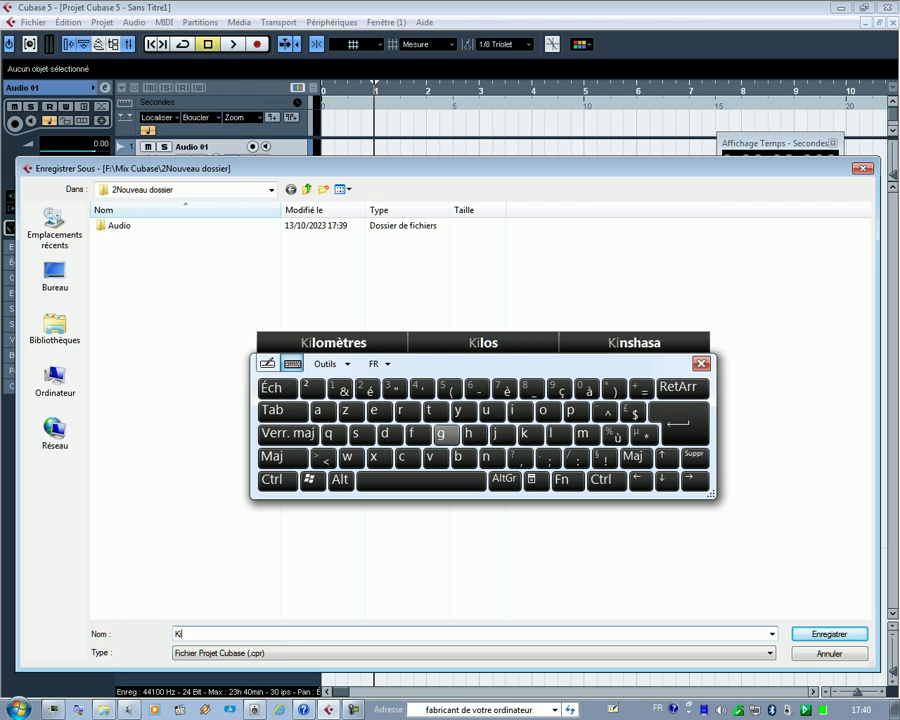
click(489, 456)
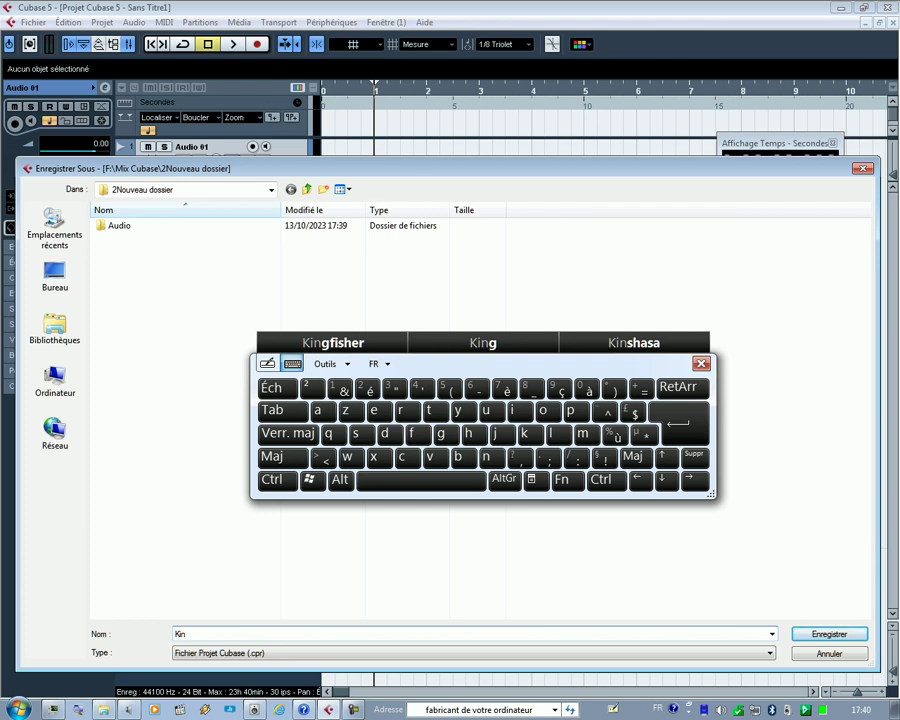
click(483, 342)
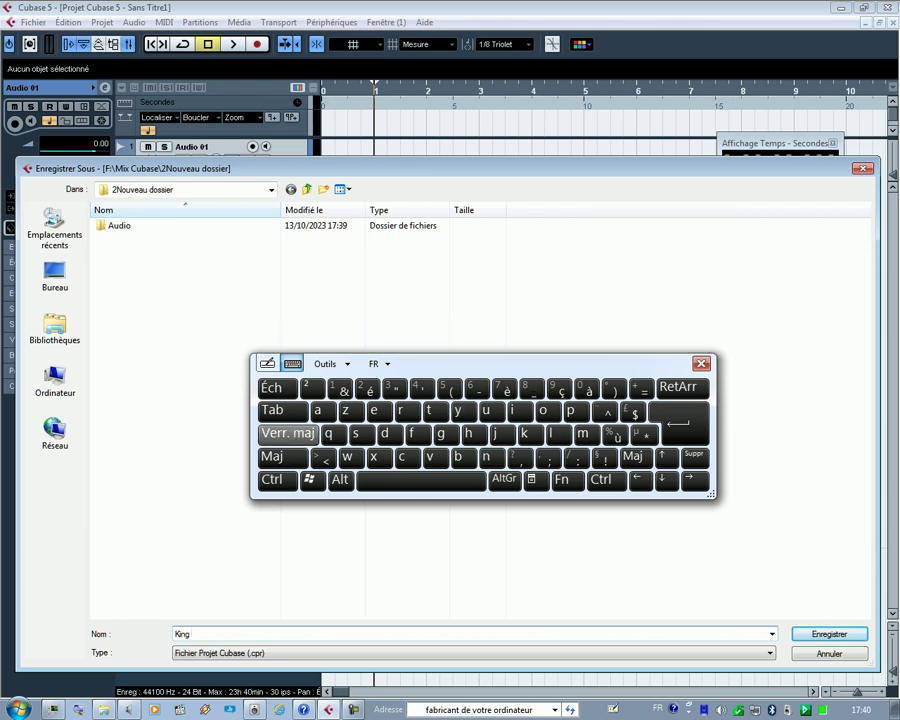
click(288, 433)
click(587, 388)
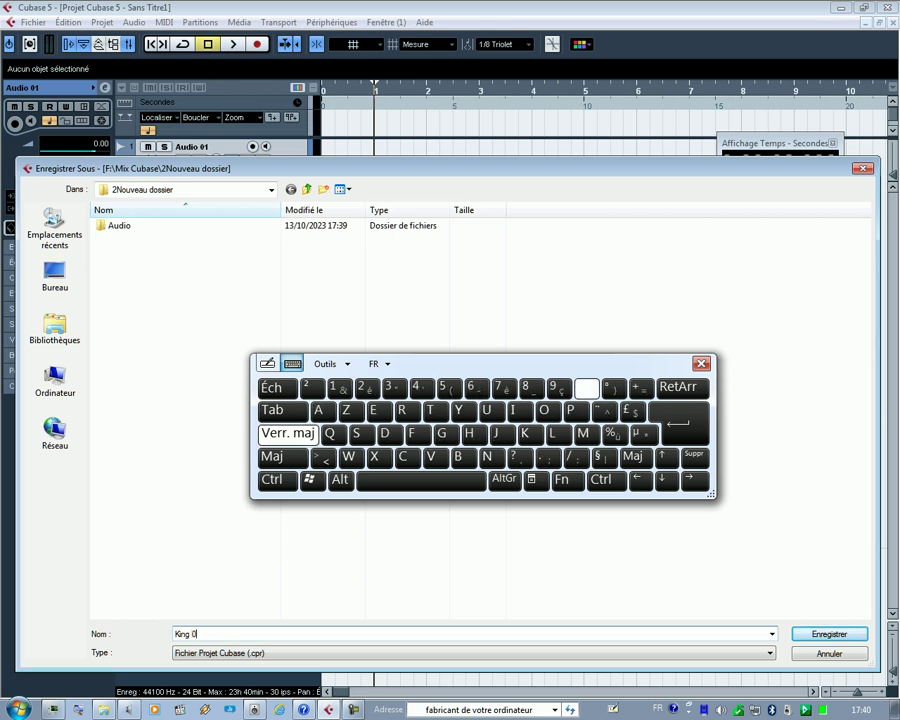
click(587, 388)
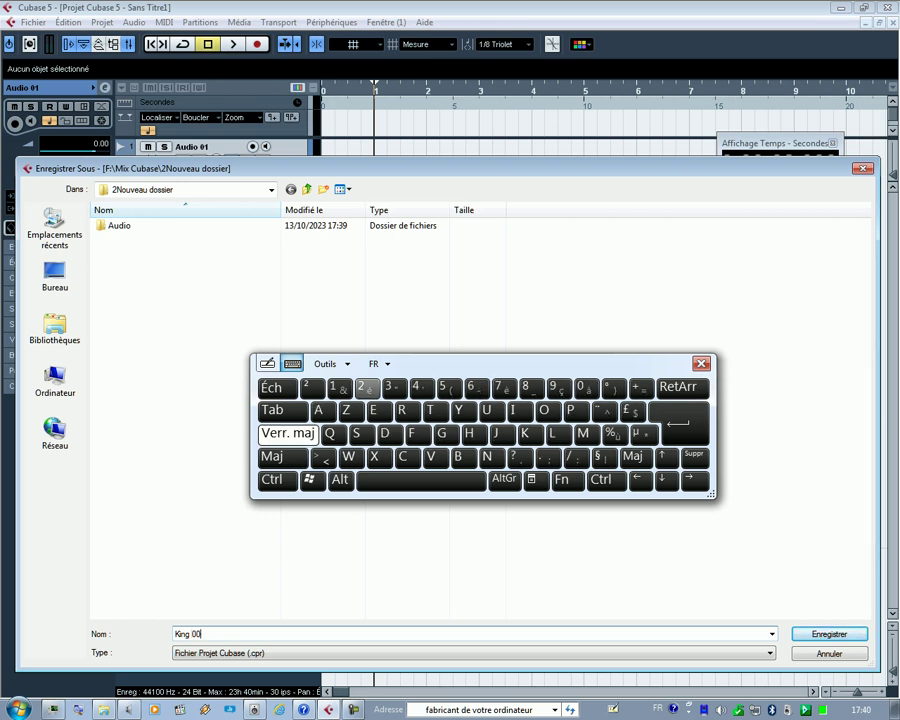
click(340, 388)
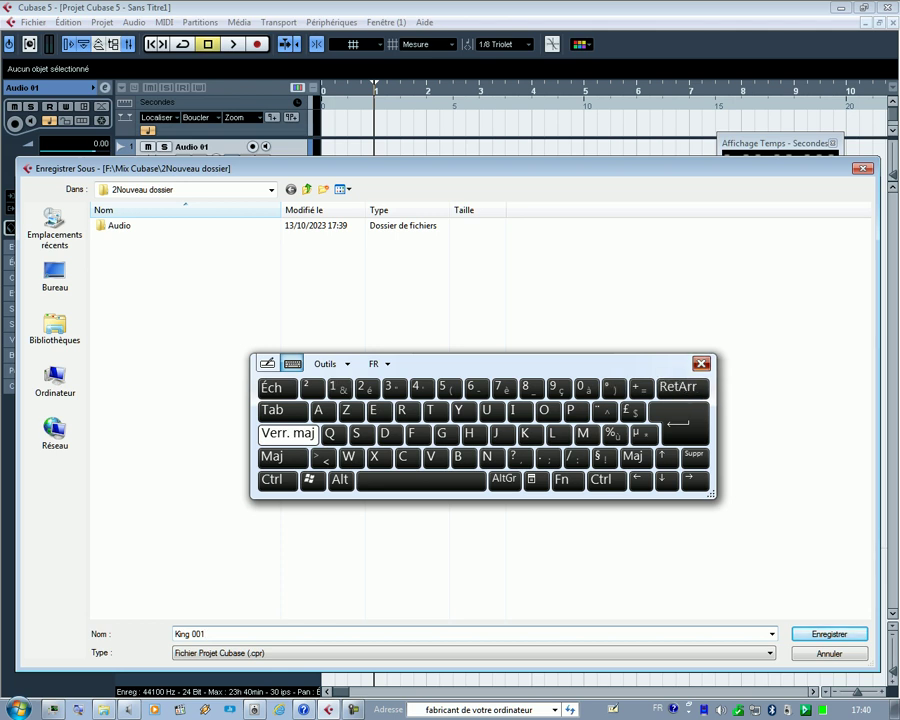
click(701, 363)
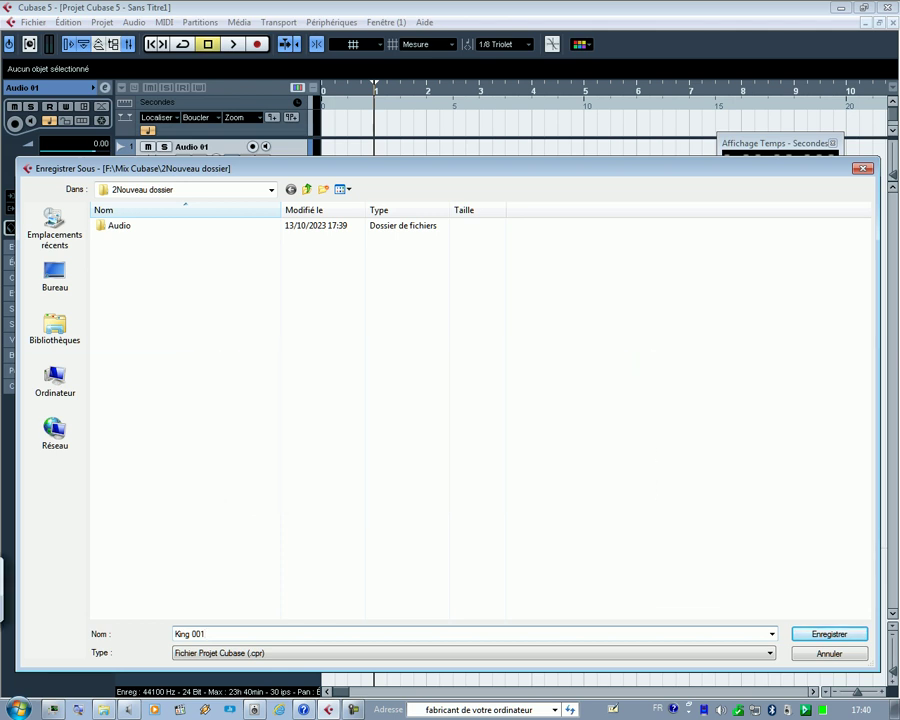
- Save the project file as King 001 in the 2Nouveau dossier folder
click(829, 634)
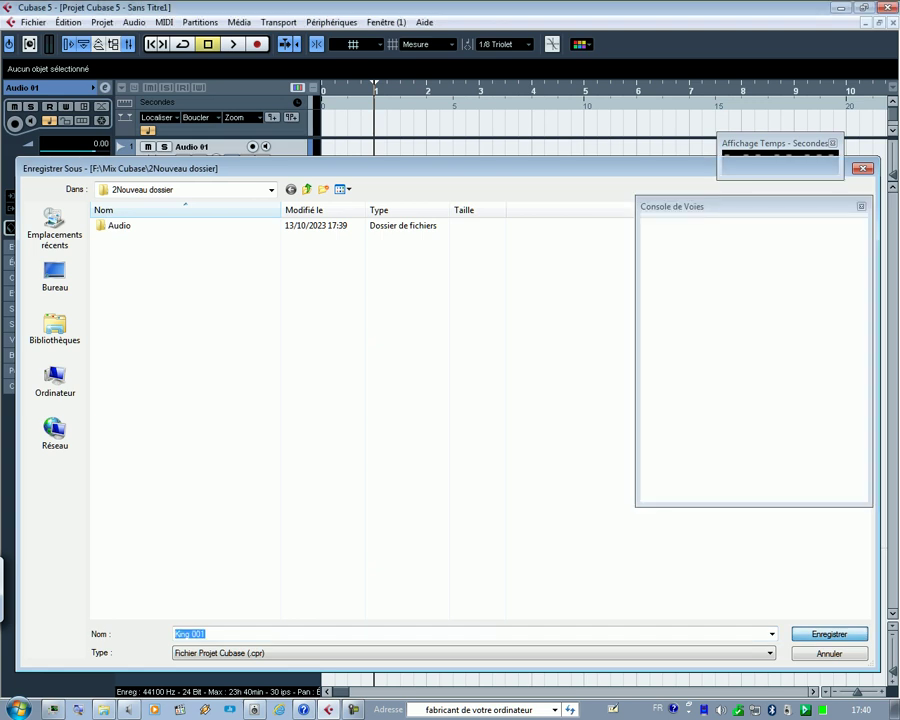
key(Return)
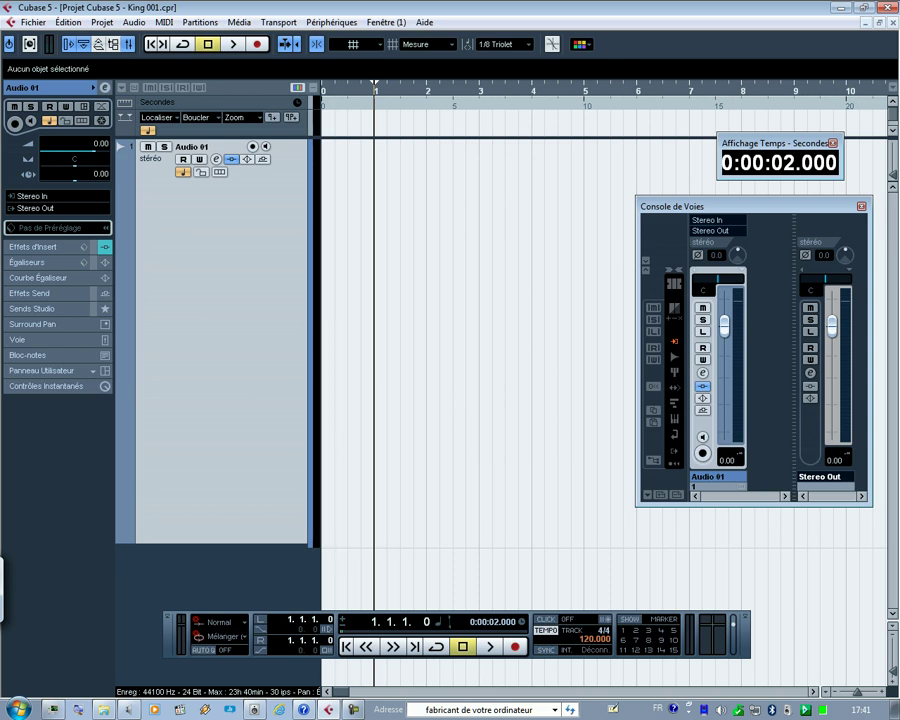
click(33, 22)
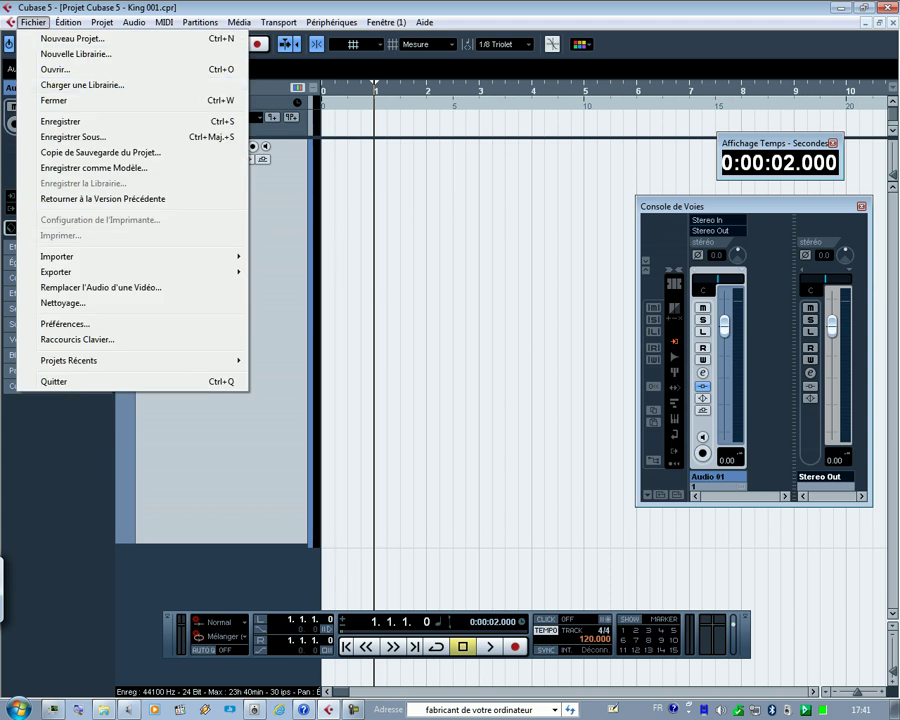
mouse_move(386, 22)
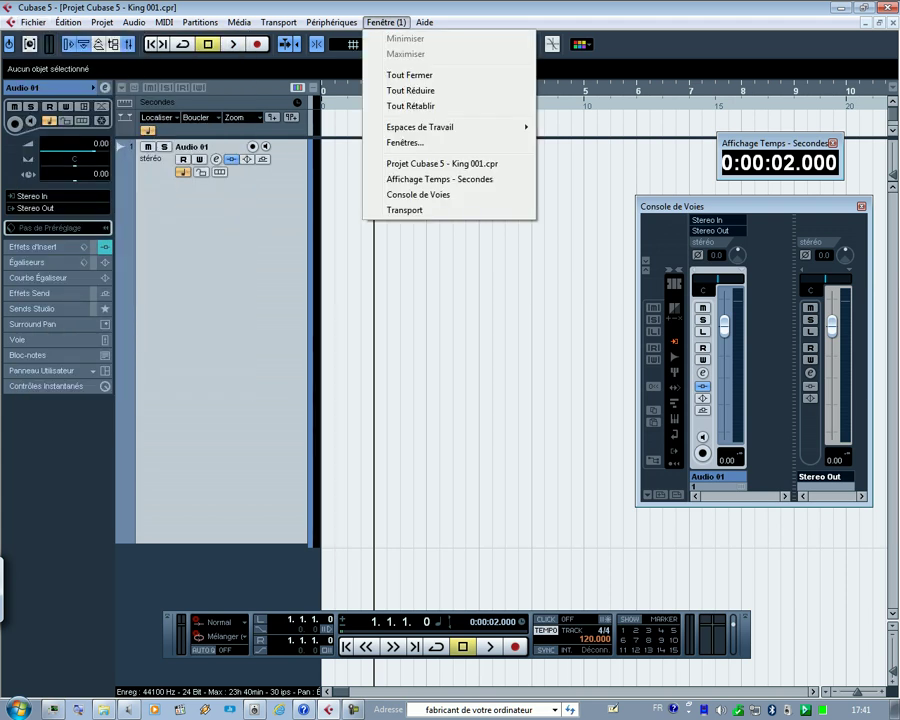
key(Escape)
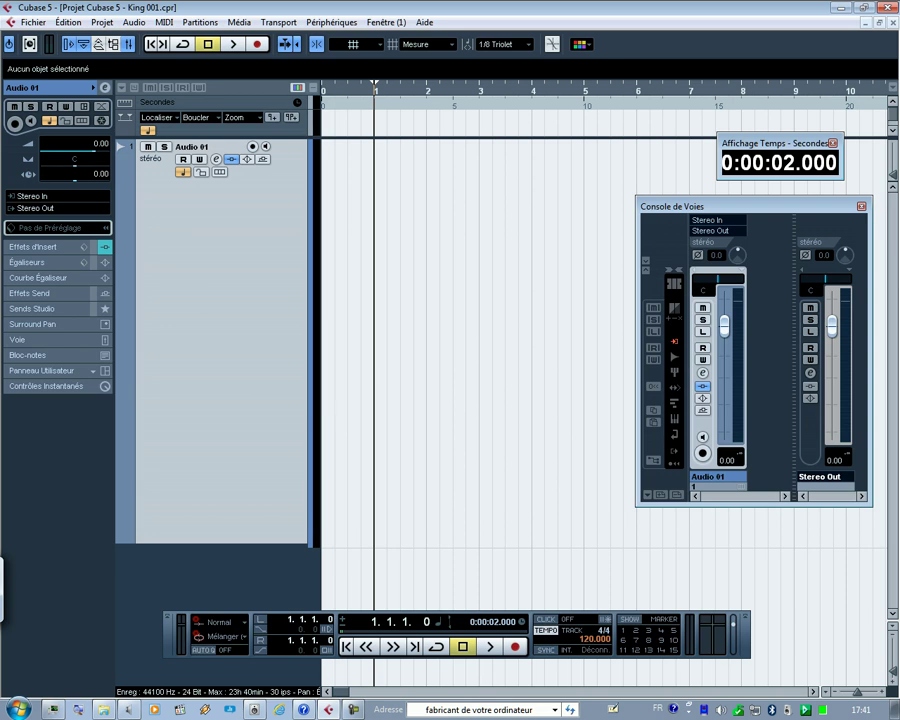
- Open the project setup and set the frame rate to 24 ips
click(102, 22)
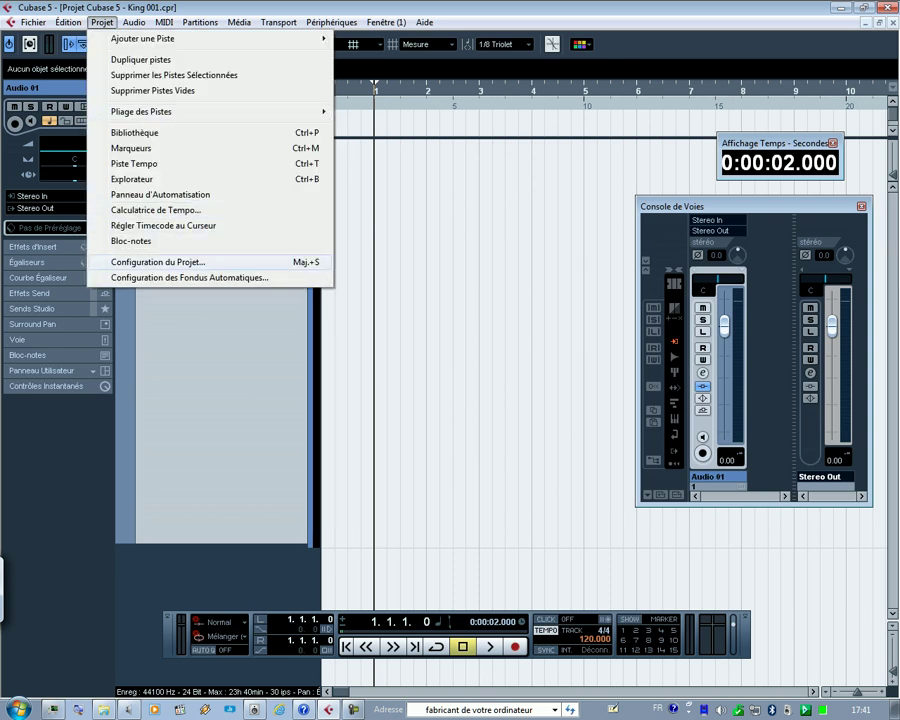
click(158, 262)
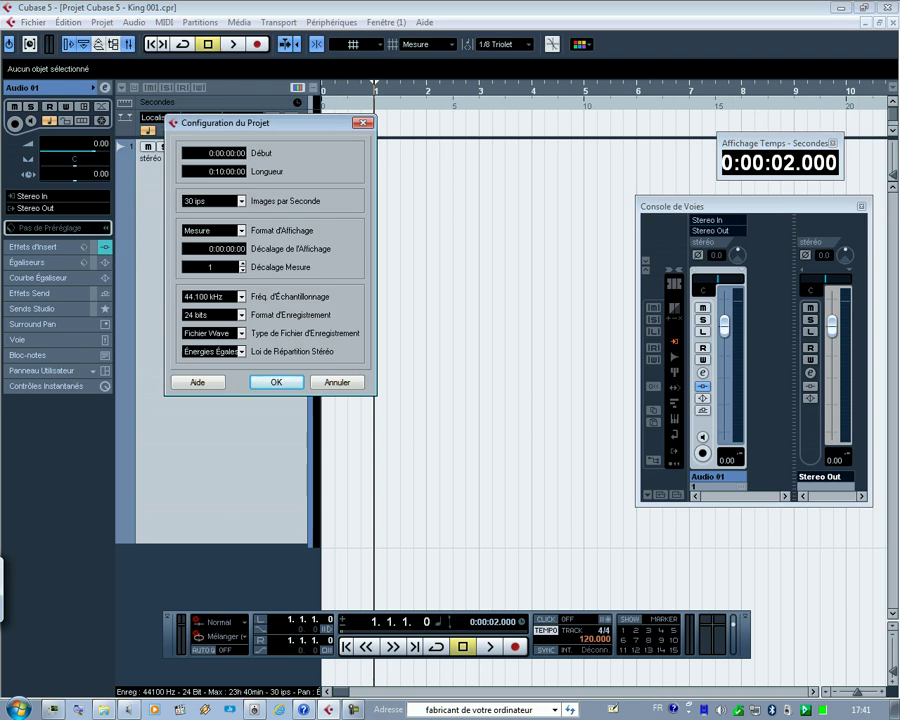
click(241, 201)
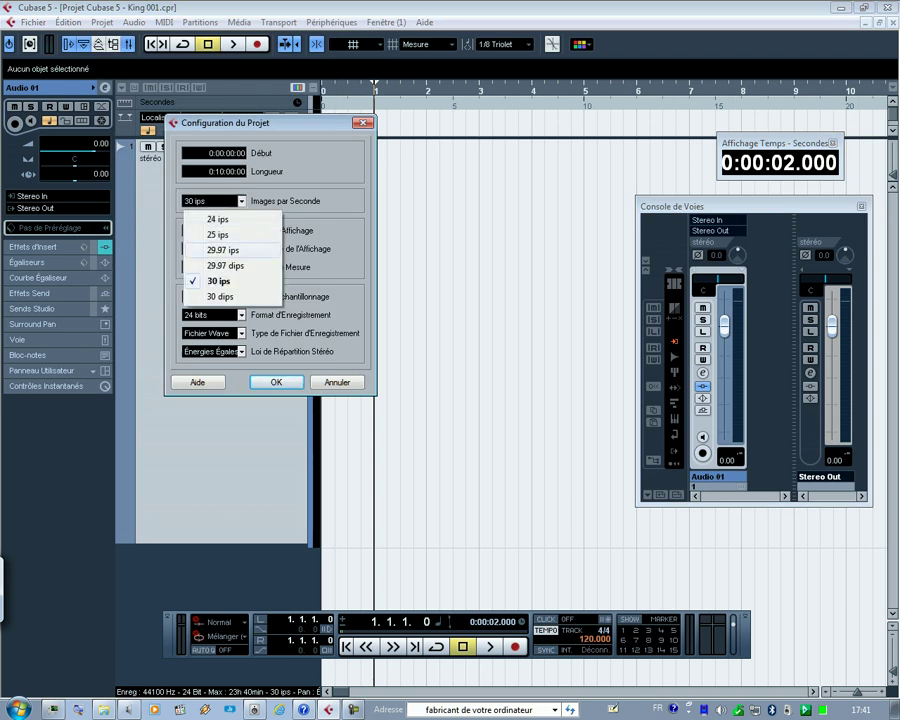
click(218, 219)
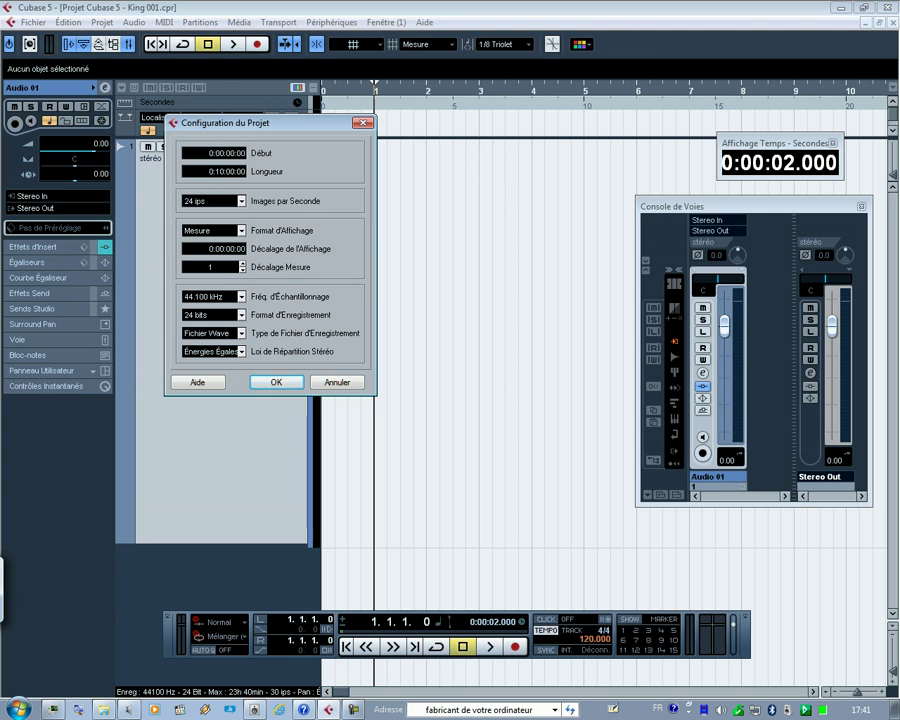
- Switch to the Windows volume mixer, lower the Radio Mars volume to 38, and return to Cubase
click(129, 709)
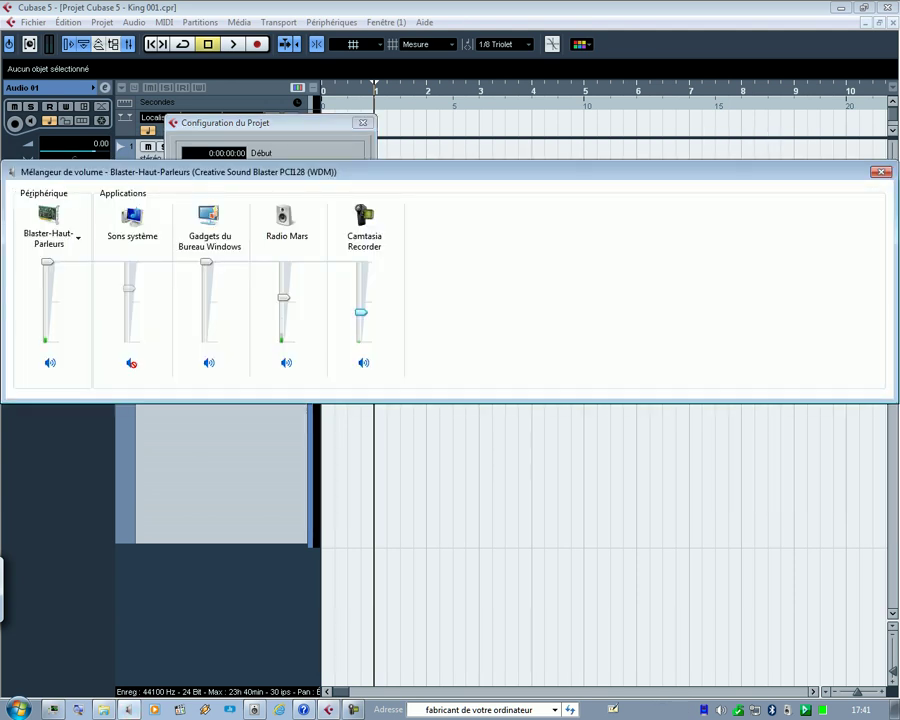
drag(284, 297, 284, 311)
drag(284, 313, 284, 311)
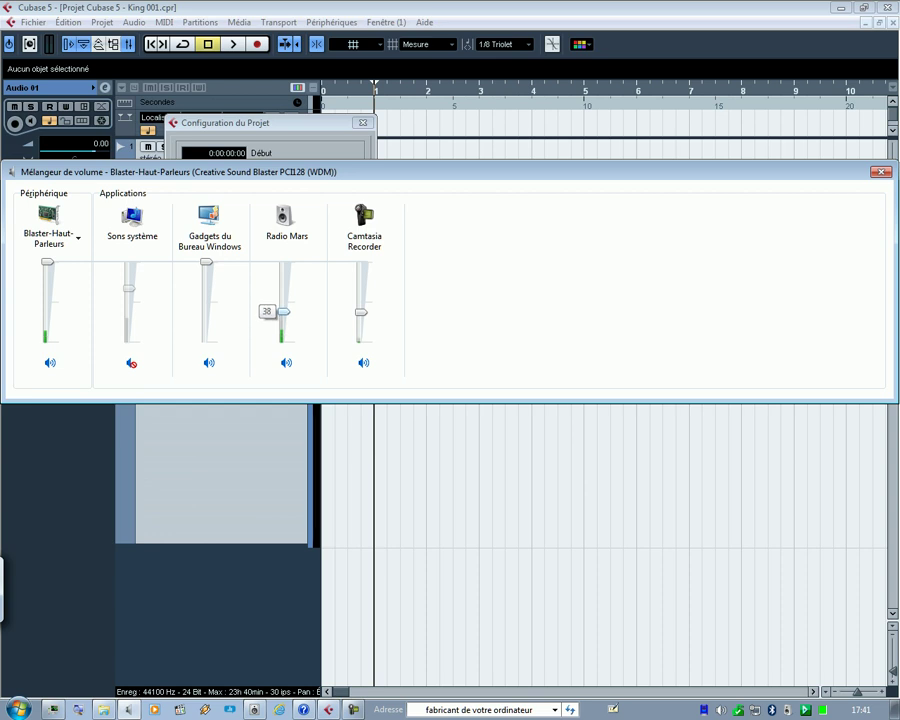
key(alt+Tab)
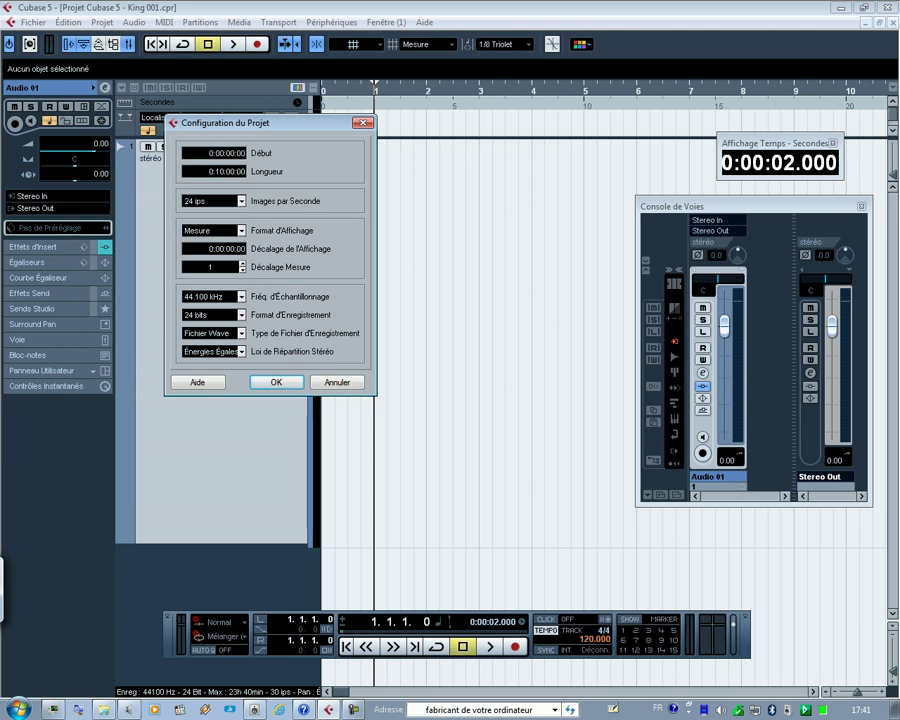
- Set the project's sample rate to 48.000 kHz and its recording format to 32-bit float
click(241, 297)
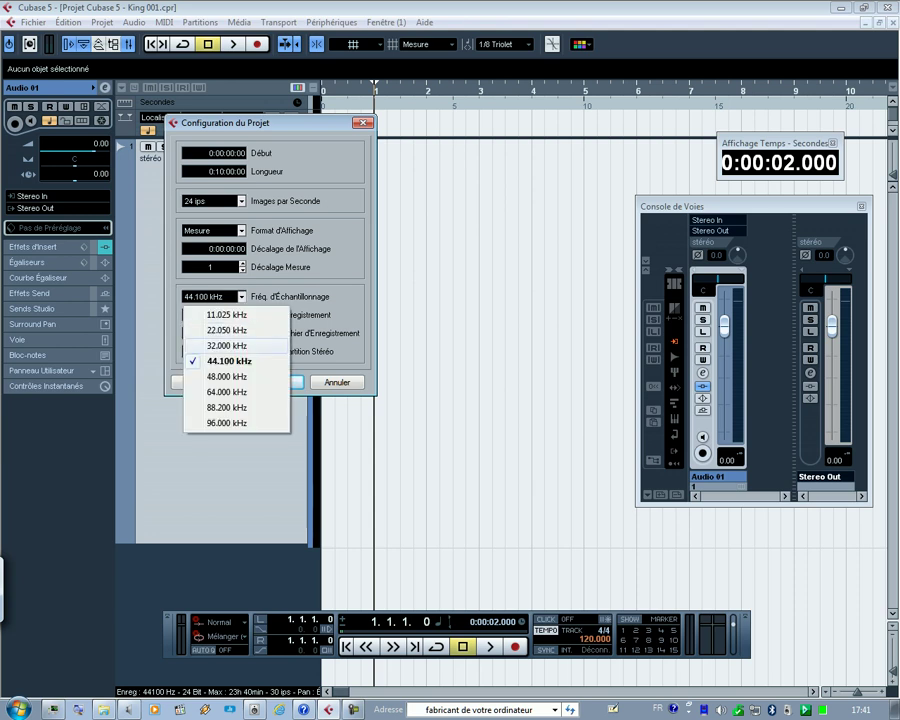
click(228, 376)
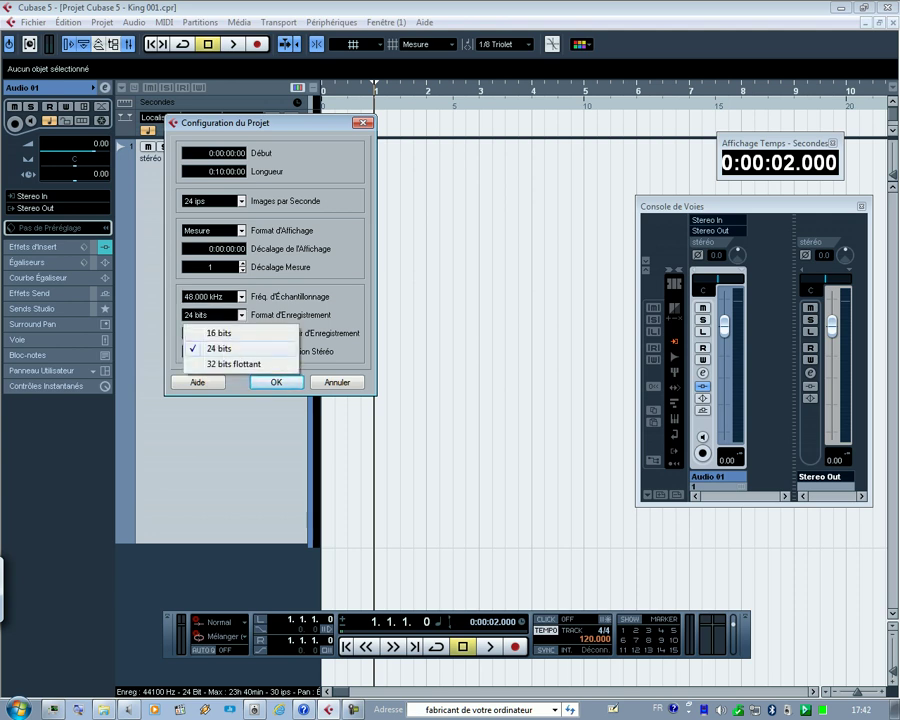
click(215, 364)
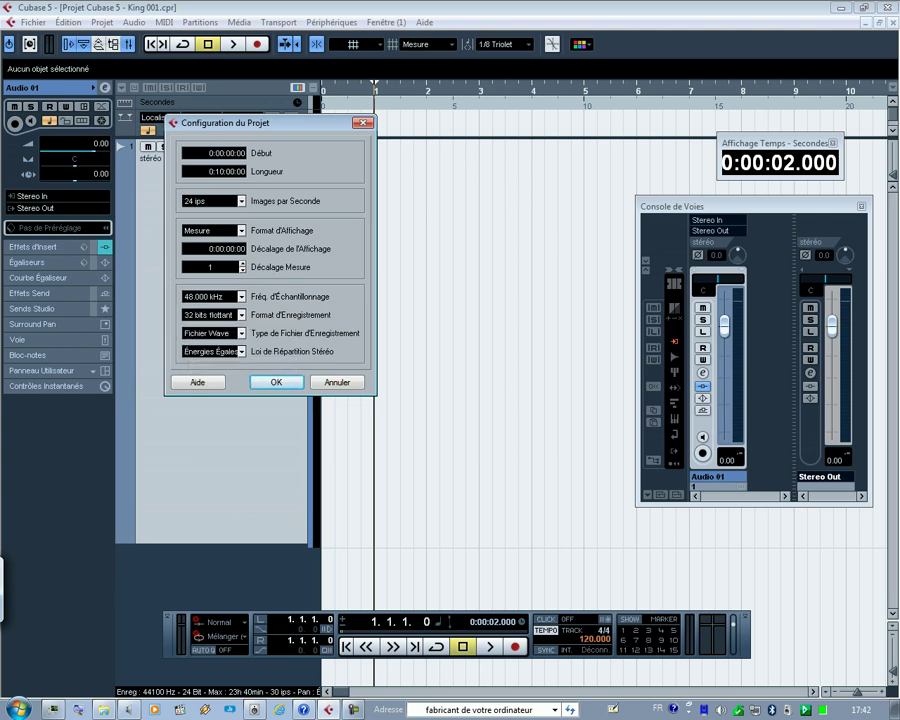
- Move the project setup dialog off the track list, set the project length to 30 minutes, and apply the settings
drag(268, 123, 428, 153)
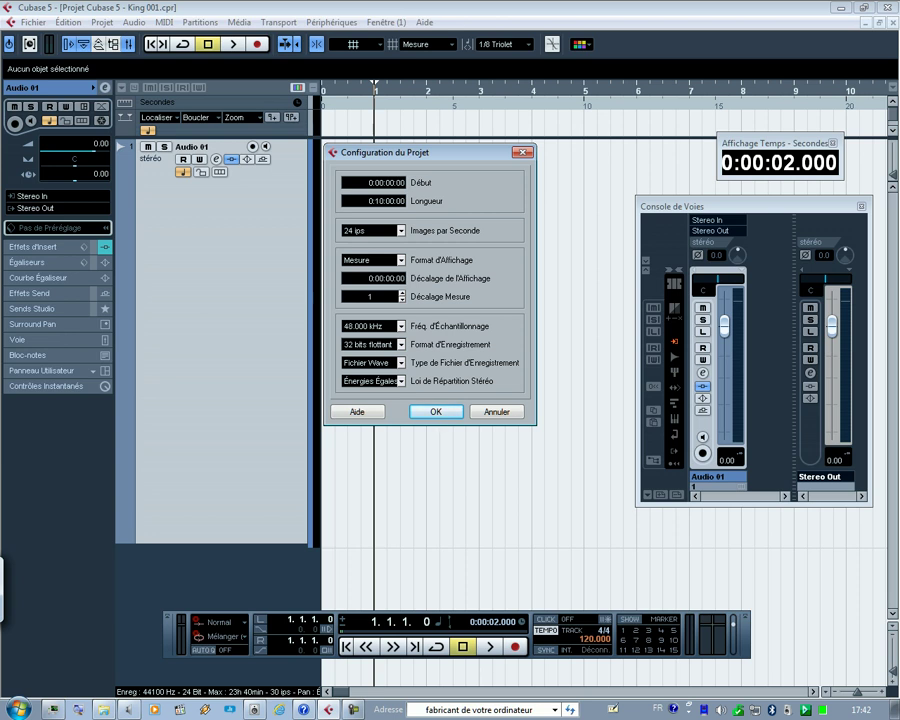
click(378, 200)
text(30)
key(Return)
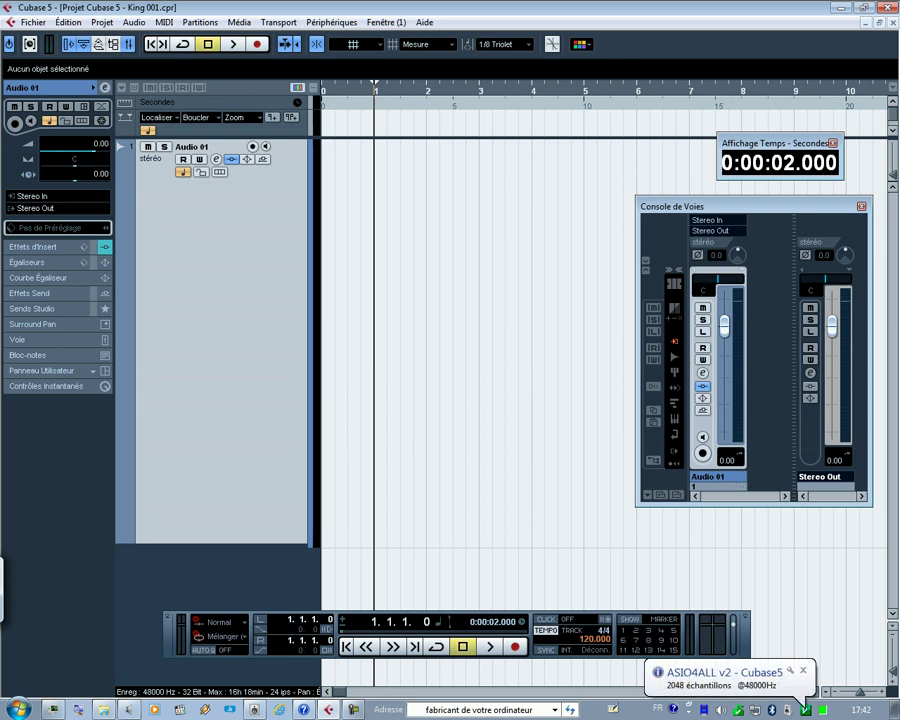
- Start importing an audio file into the project
click(33, 22)
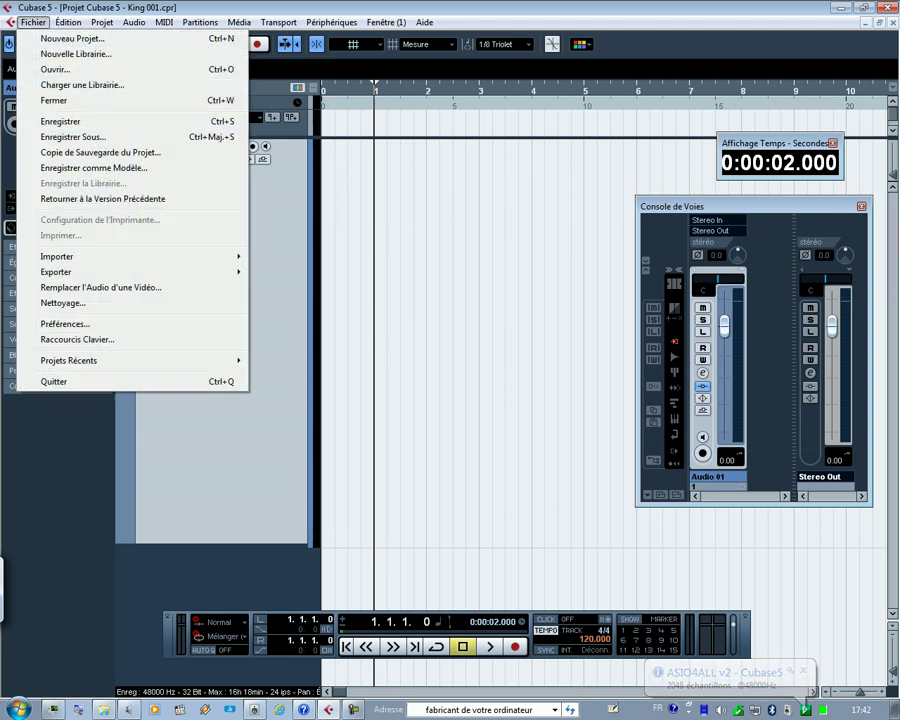
key(Right)
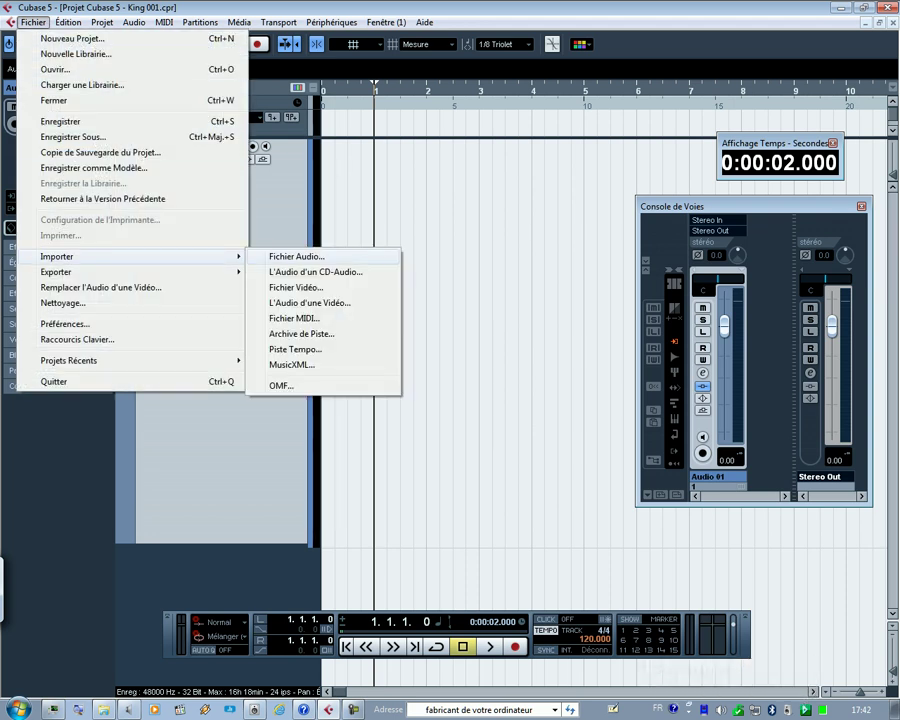
key(Down)
key(Down)
key(Down)
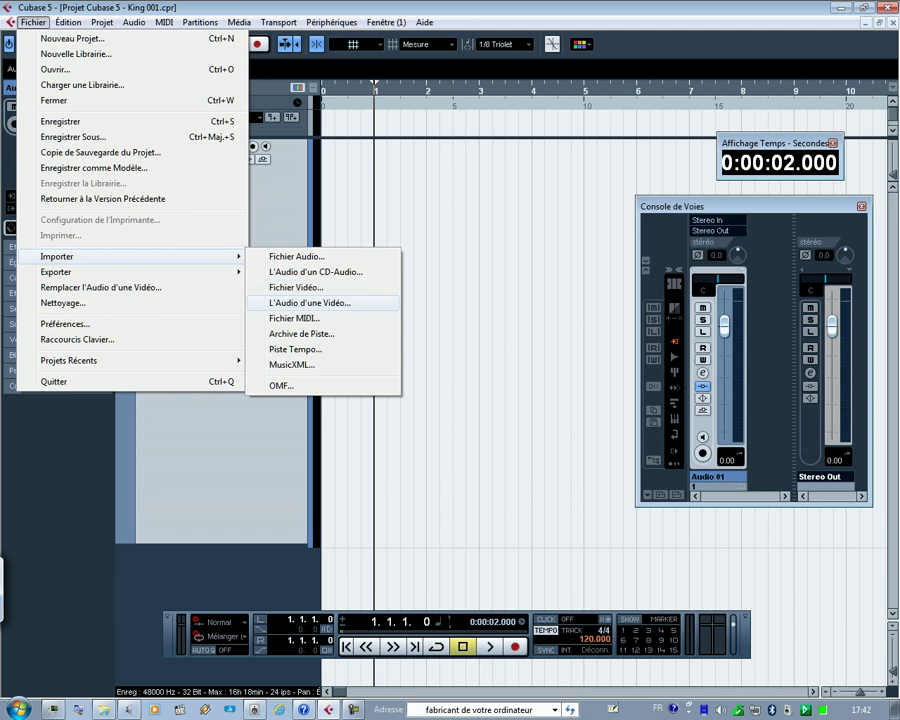
key(Up)
key(Up)
key(Up)
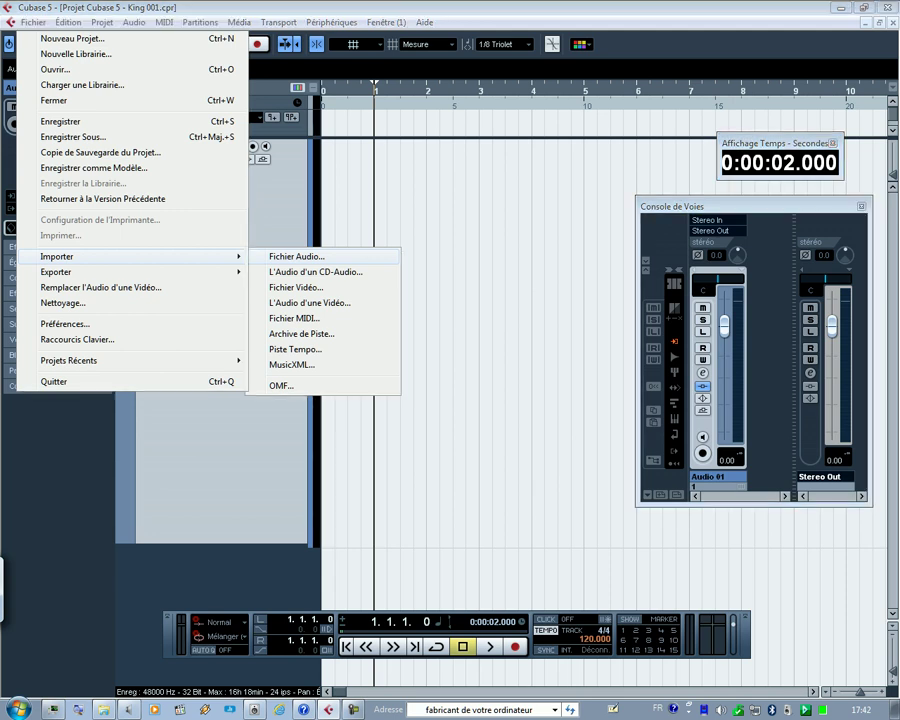
click(297, 256)
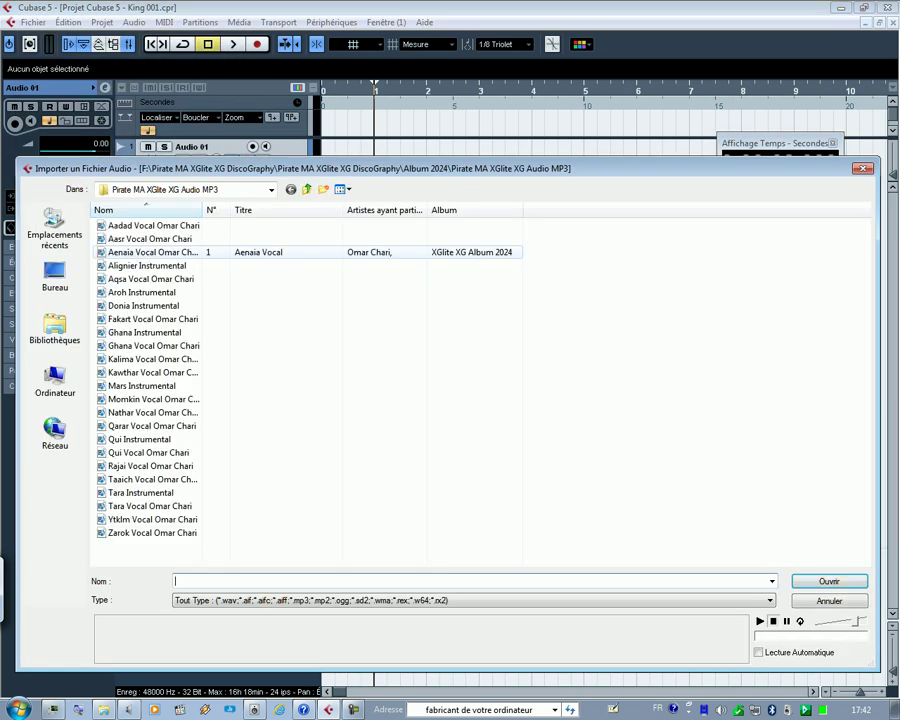
- Import XGlite XG 001 from F:\Audio Recorder, copying it to the working directory and converting it to 48.000 kHz
click(271, 190)
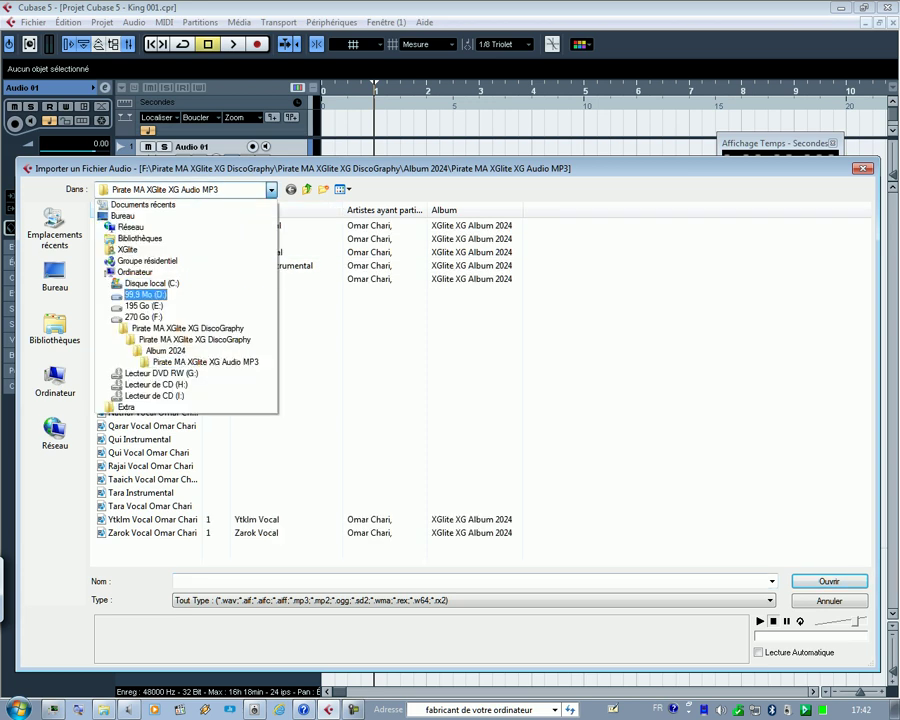
key(Down)
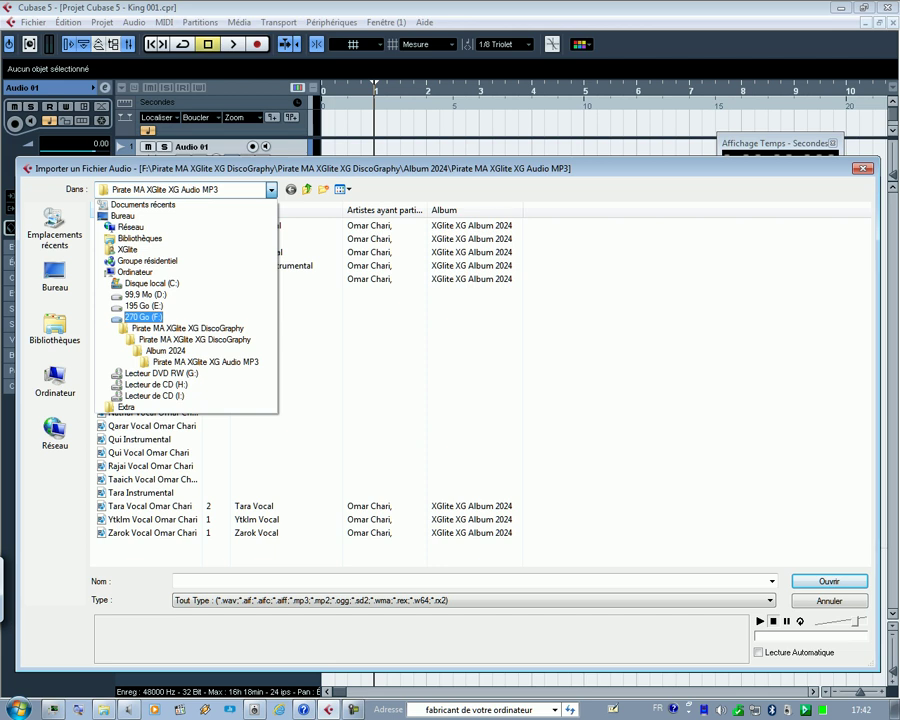
click(144, 317)
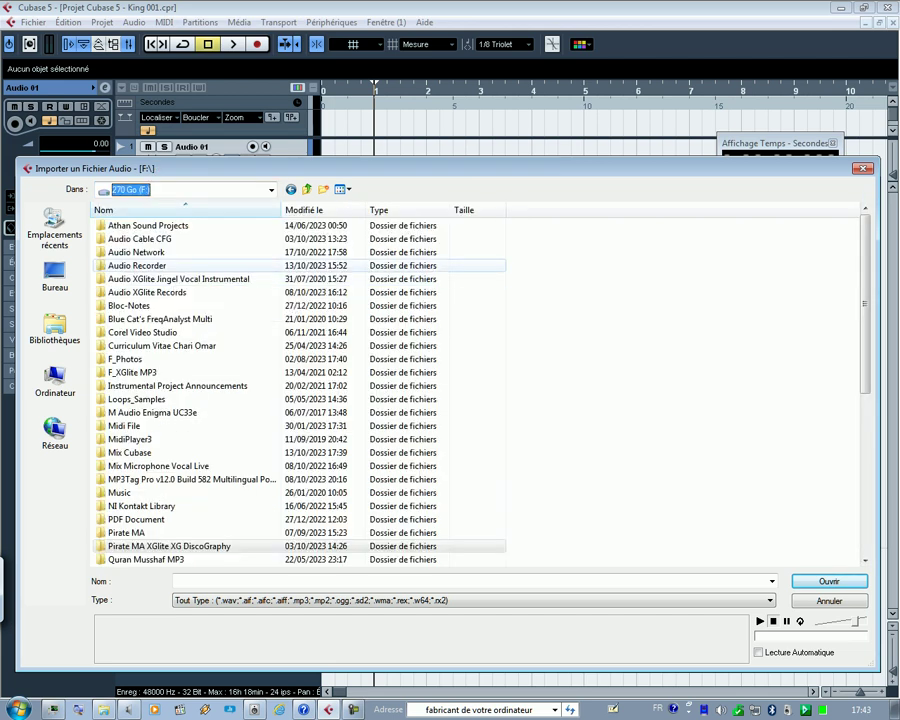
double_click(160, 265)
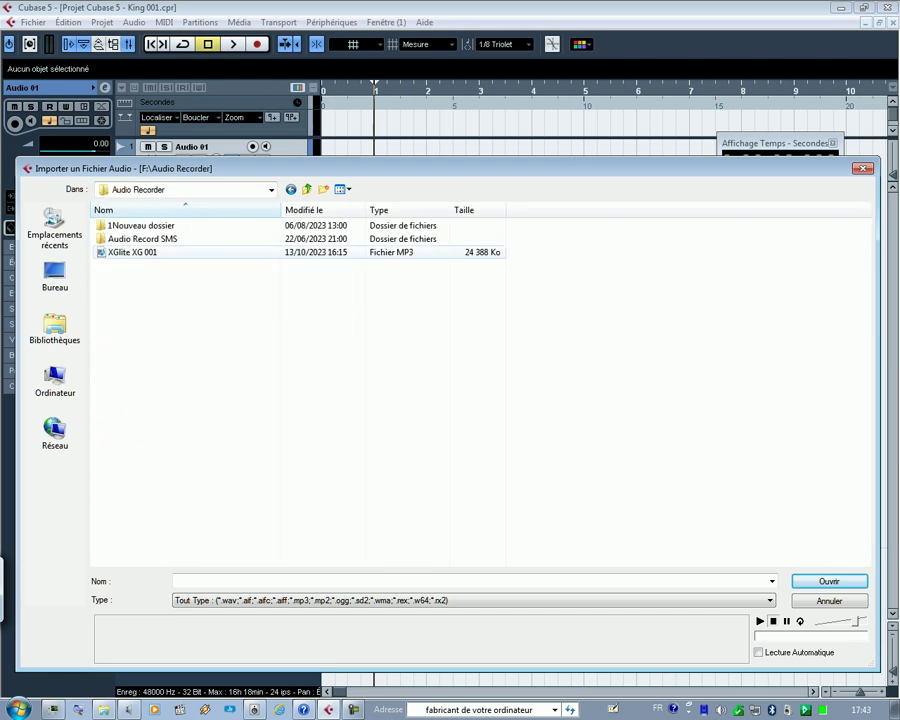
click(133, 253)
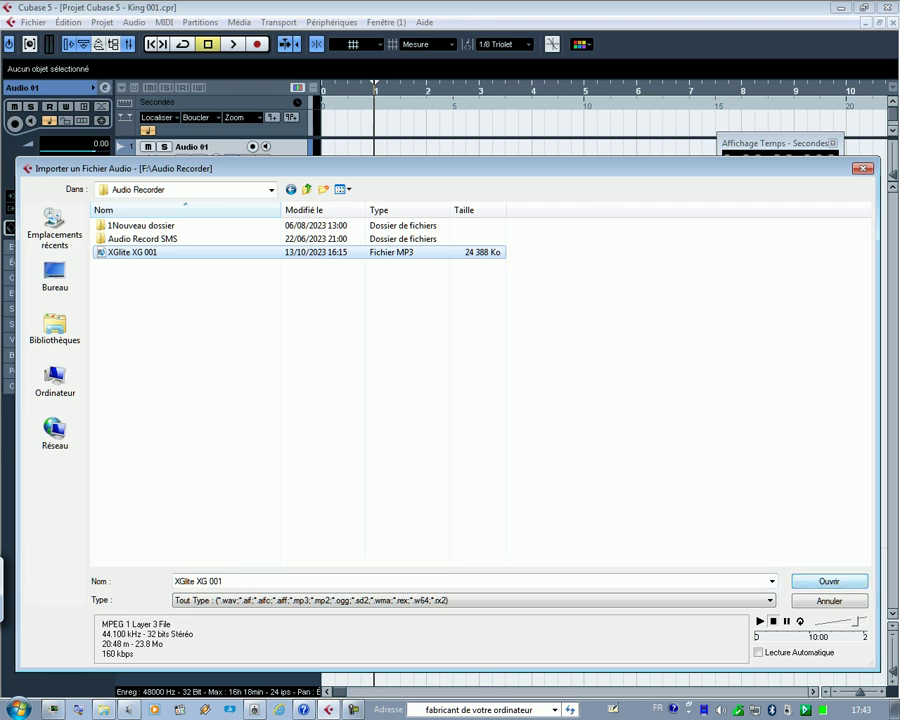
click(829, 582)
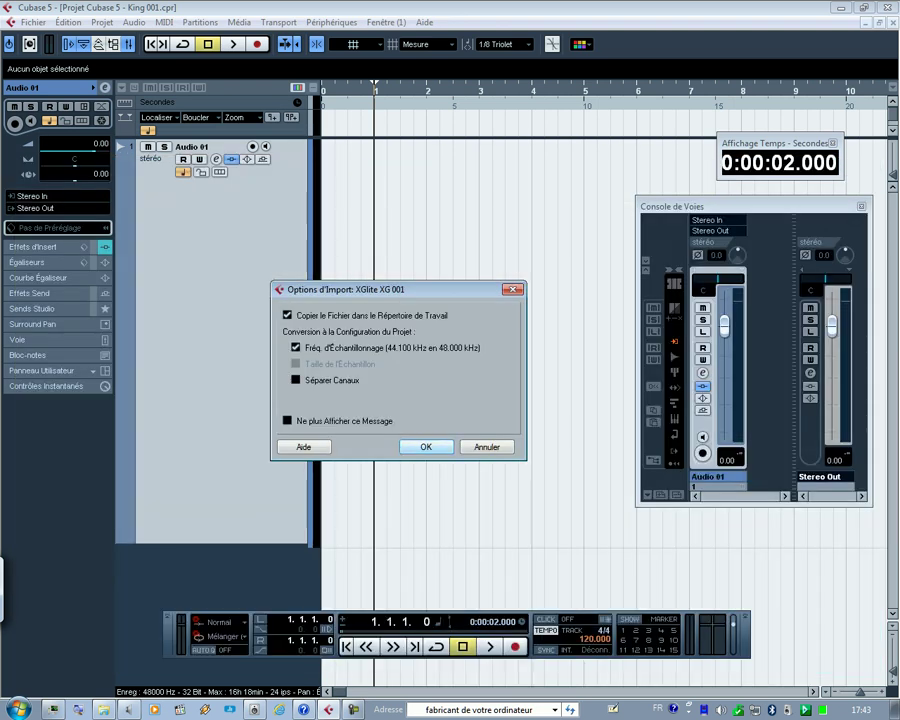
key(Return)
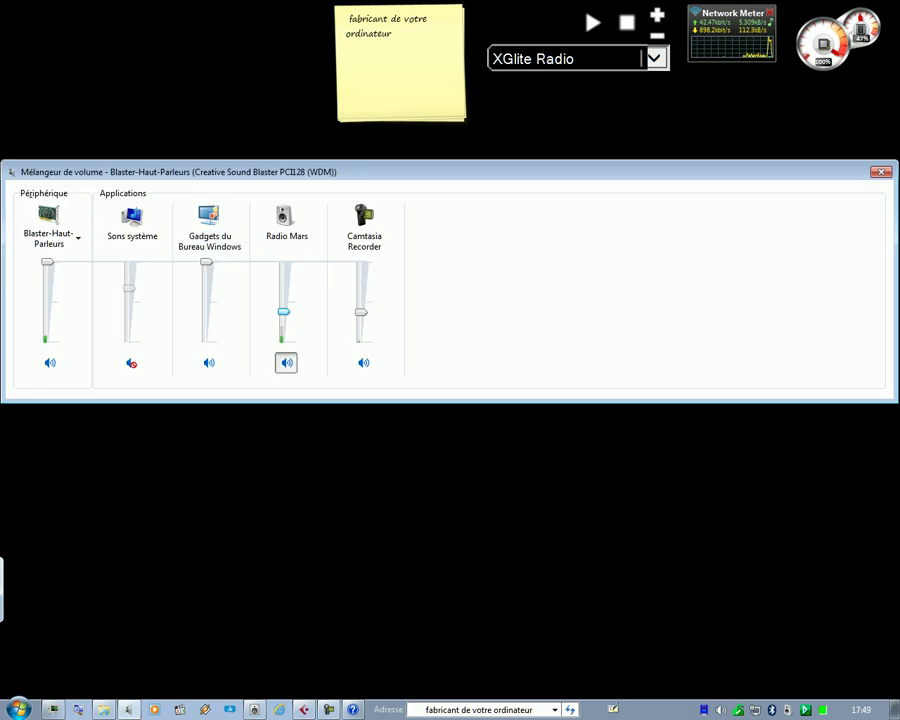
- Mute Radio Mars in the Windows volume mixer and switch back to Cubase
click(286, 362)
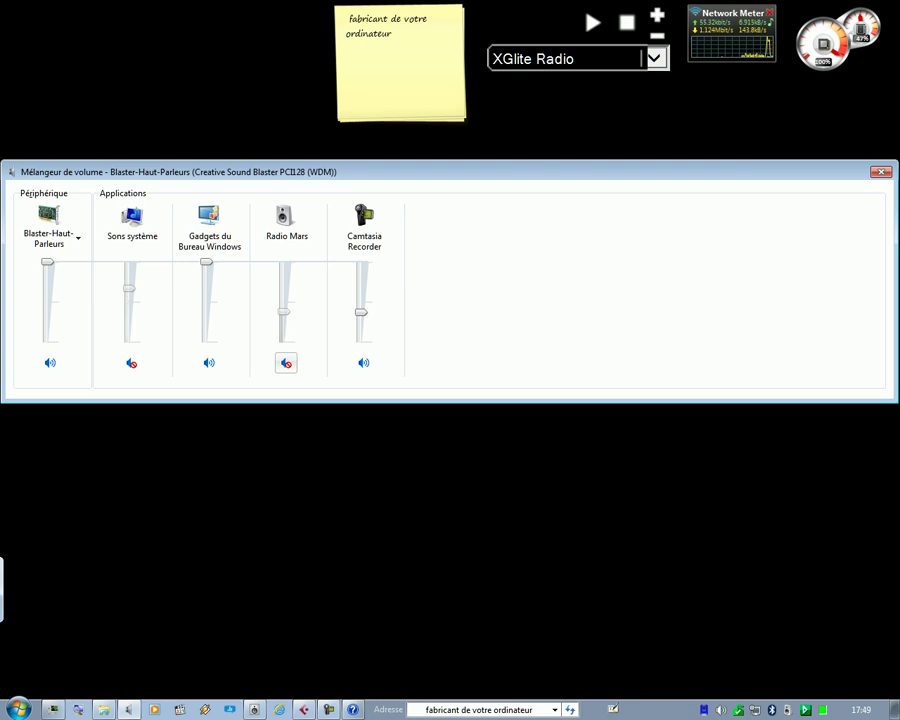
click(304, 709)
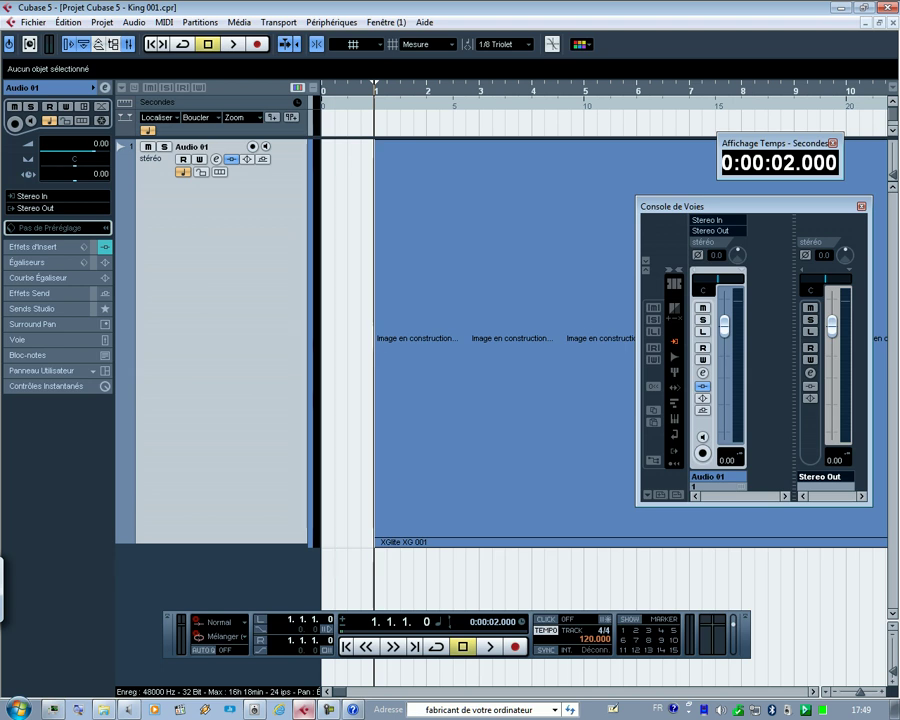
- Play back the imported XGlite XG 001 audio and return the project cursor to bar 1 on the ruler
key(space)
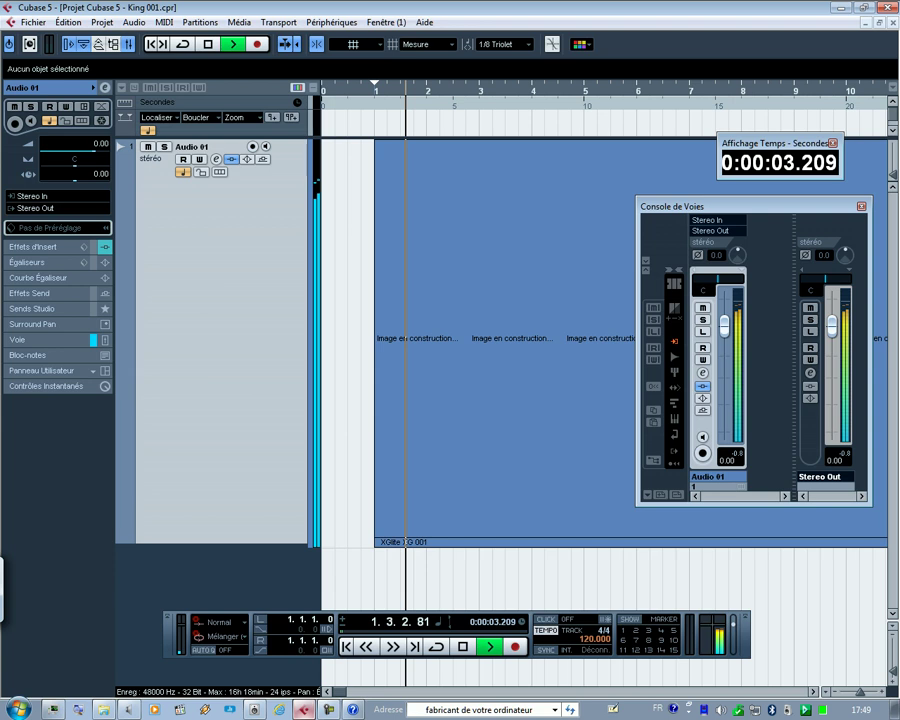
key(space)
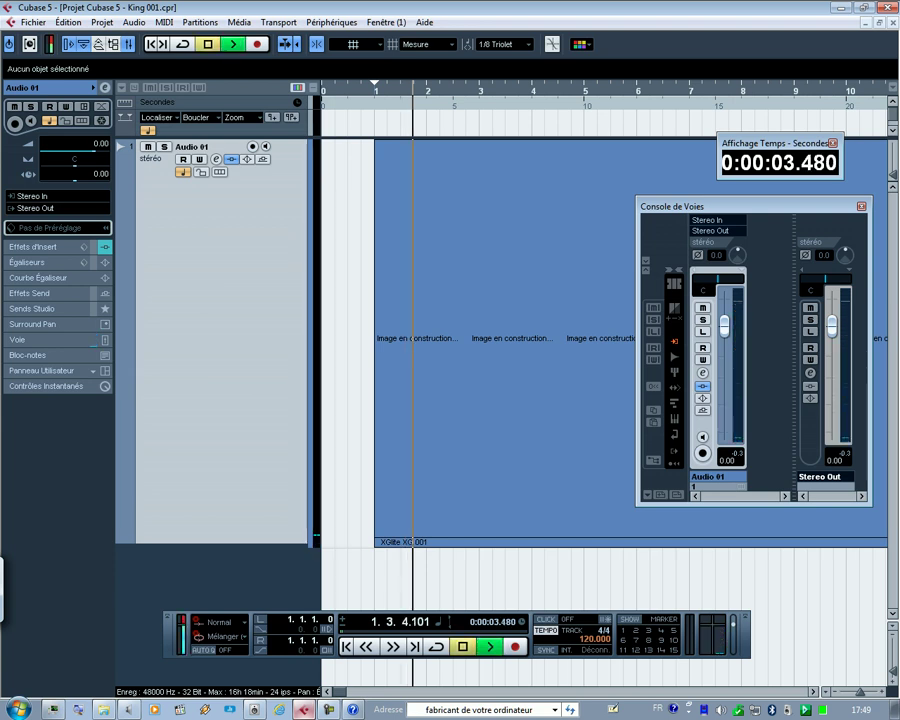
key(space)
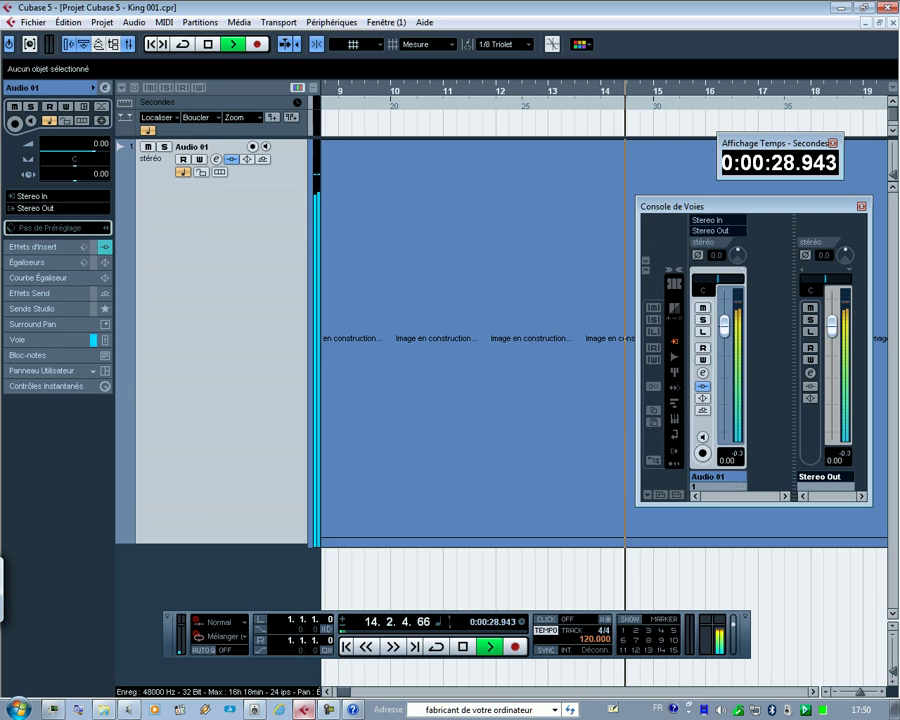
drag(343, 692, 334, 692)
click(371, 90)
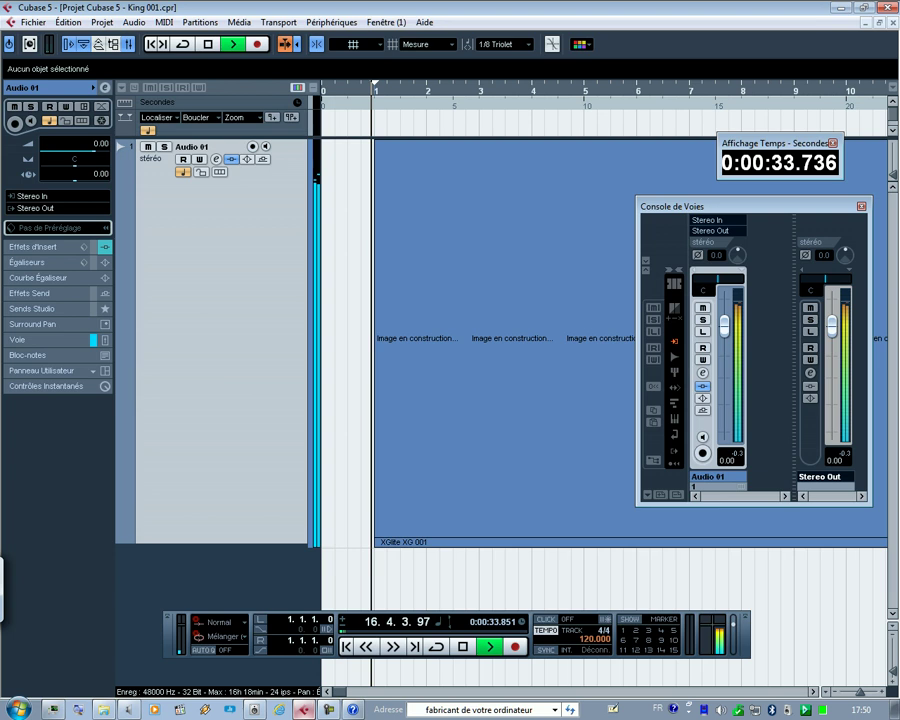
- Listen to the opening of the XGlite XG 001 clip from bar 1 at a closer zoom
drag(371, 90, 373, 150)
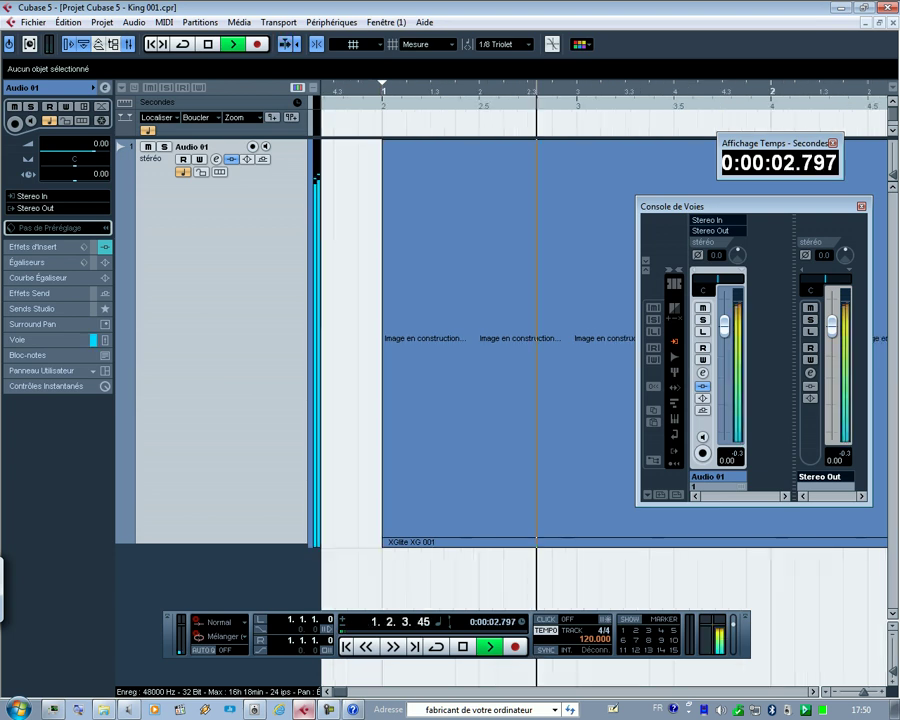
key(KP_1)
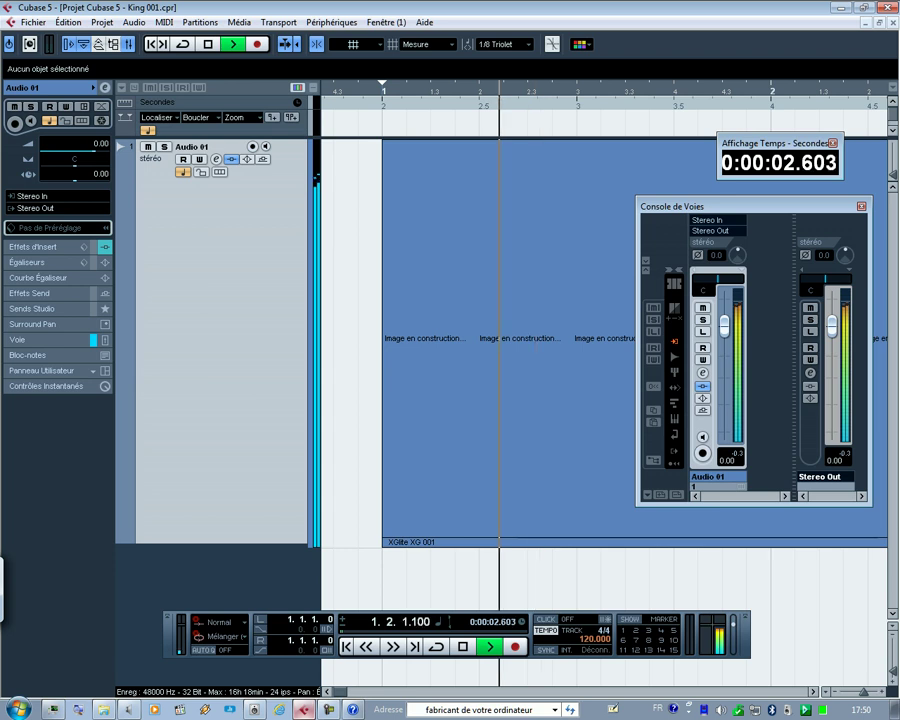
key(space)
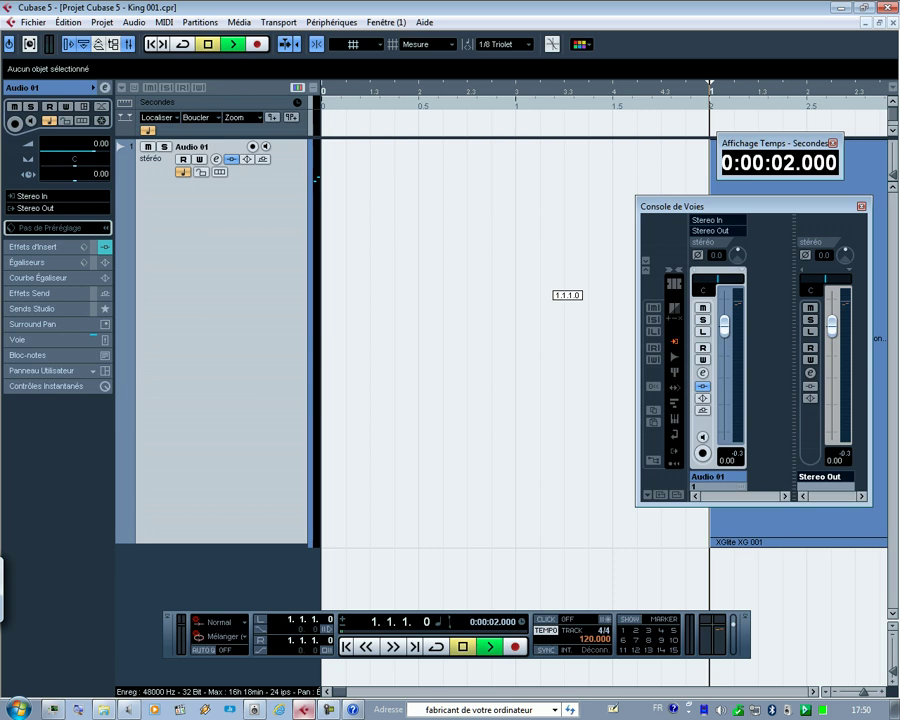
key(space)
key(space)
key(KP_0)
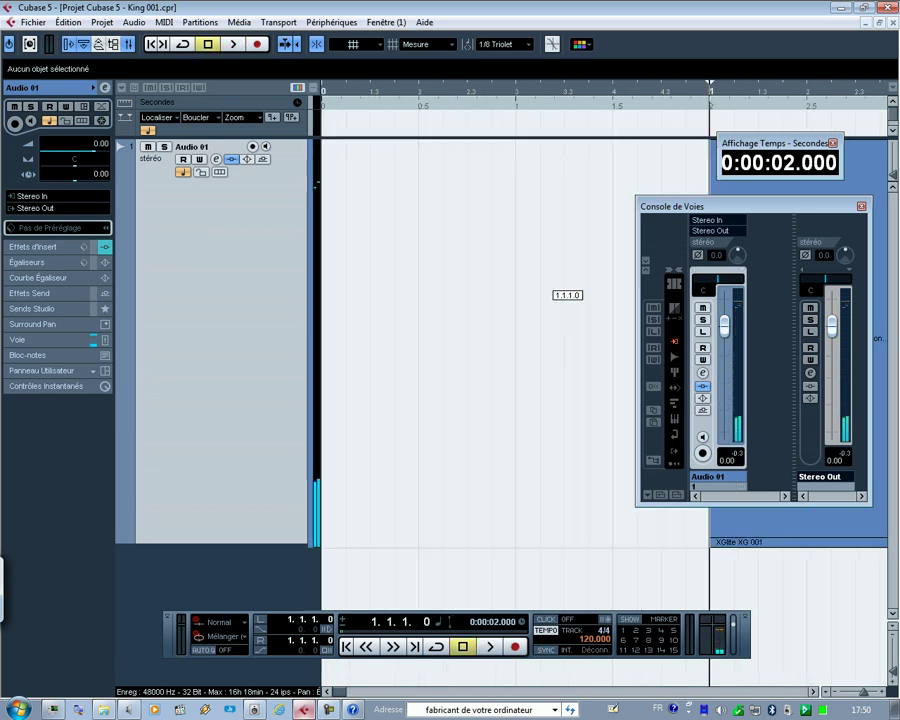
key(space)
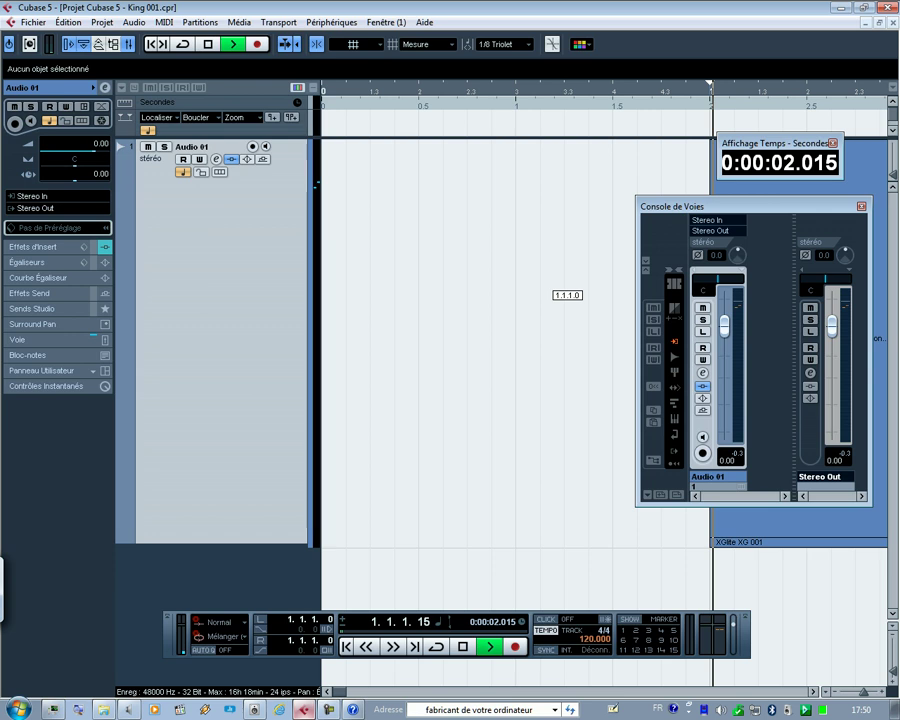
- Hide the track Inspector and replay the opening of the XGlite XG 001 clip from bar 1 several times to judge where to cut
key(alt+i)
key(space)
key(KP_0)
key(space)
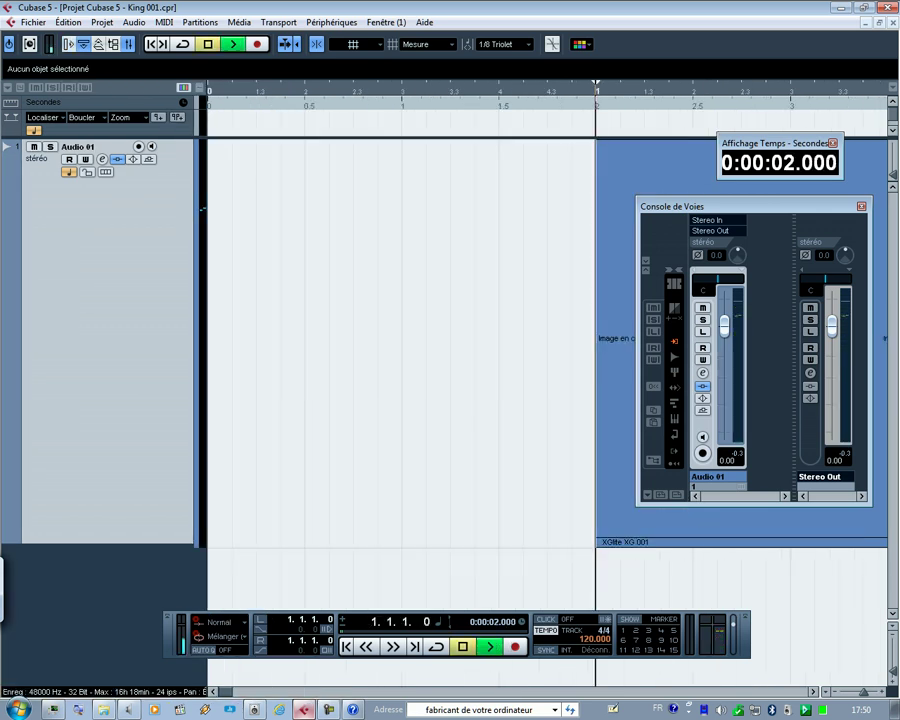
key(space)
key(KP_0)
key(space)
key(space)
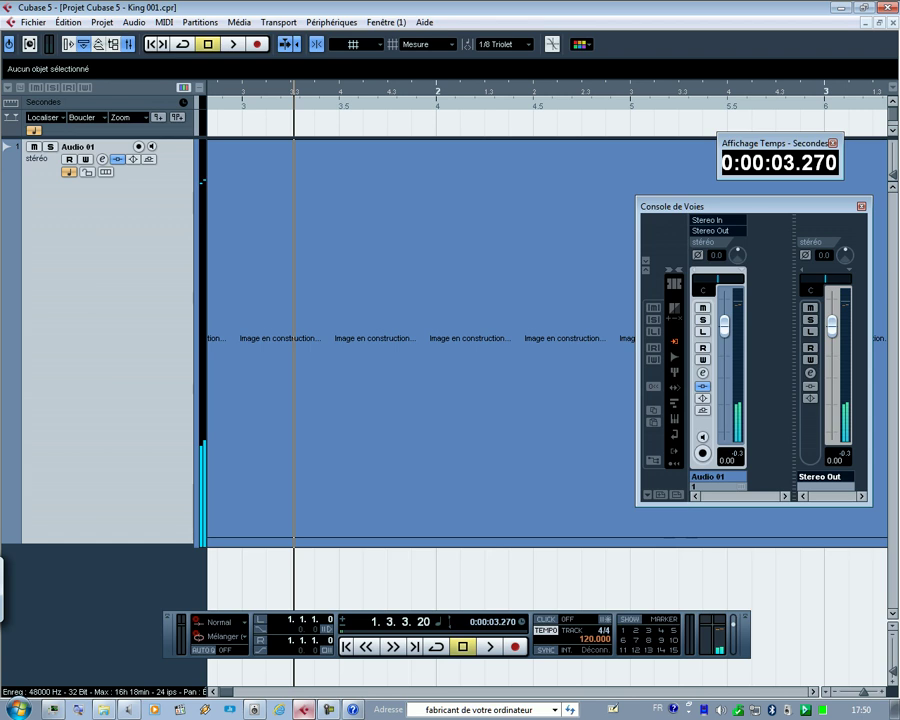
key(KP_0)
key(space)
key(space)
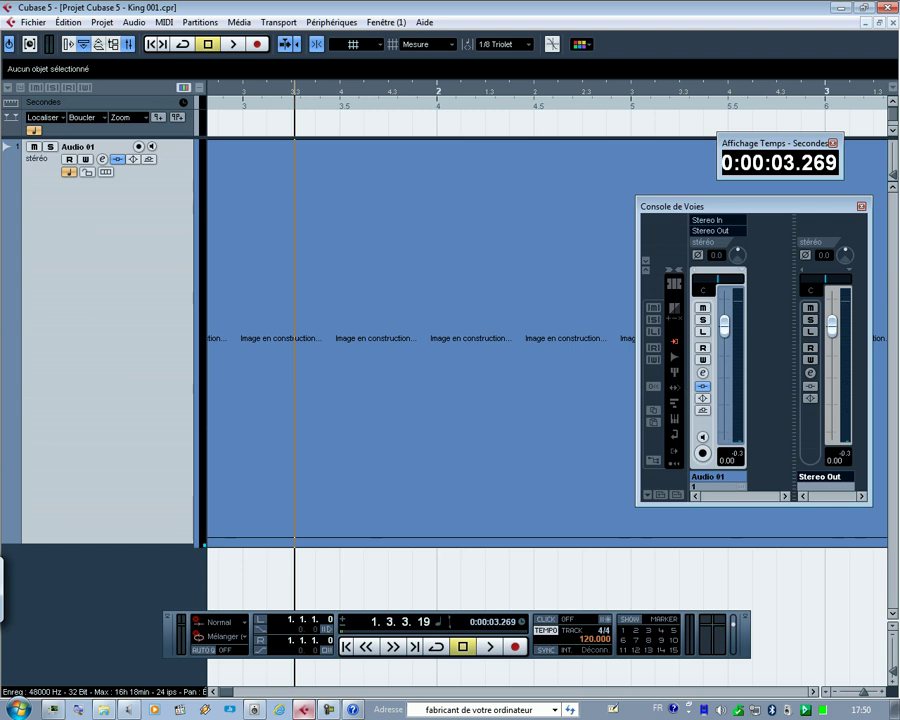
- Set the snap grid to Temps, split the XGlite XG 001 clip at 1.3.1.0 and delete the part before it
click(265, 346)
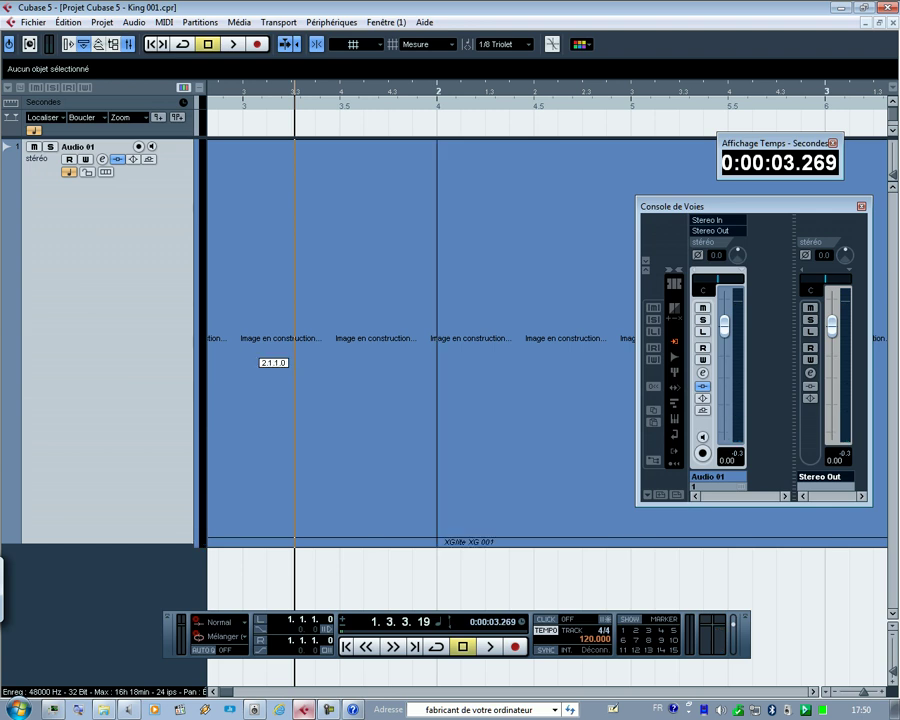
key(ctrl+z)
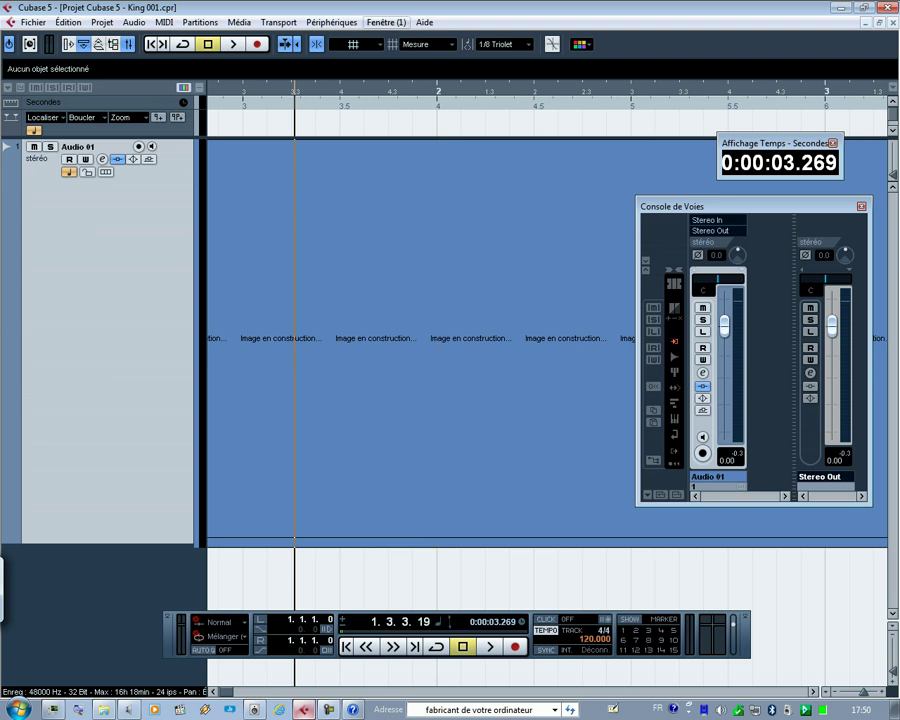
click(428, 44)
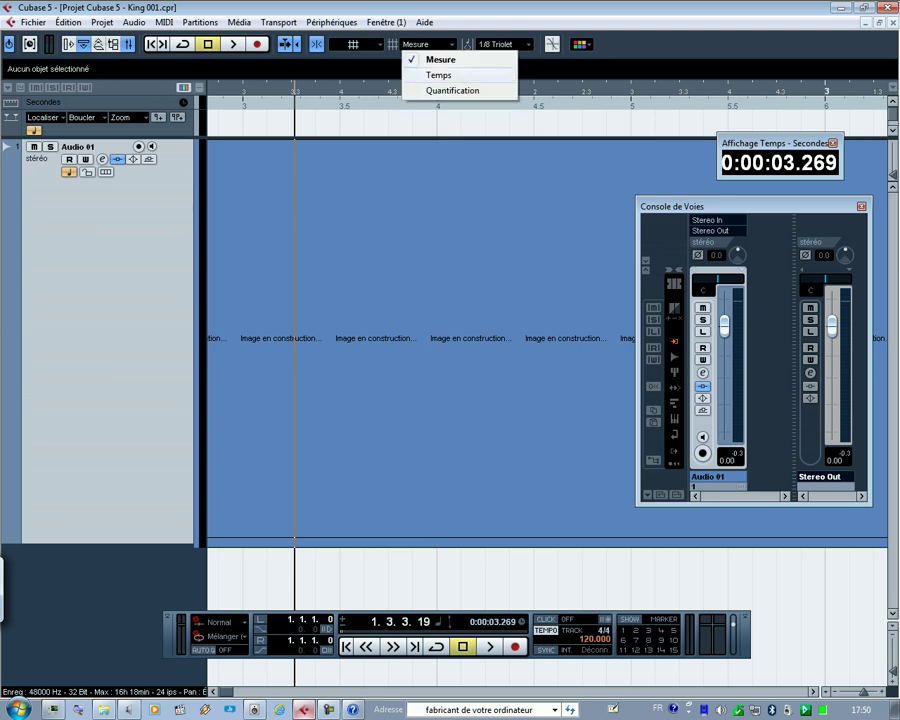
click(438, 75)
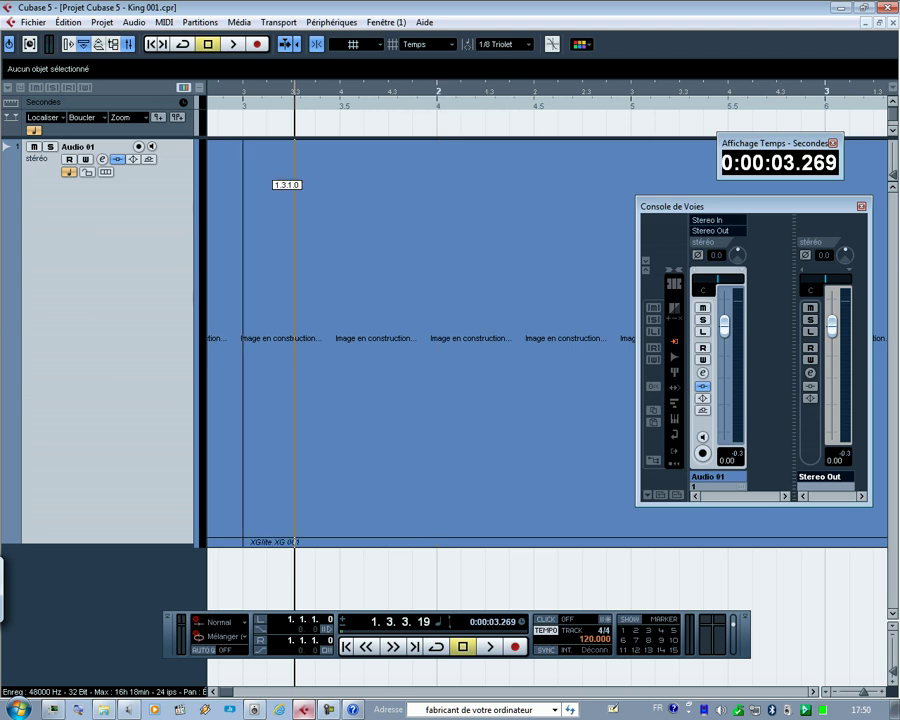
click(240, 542)
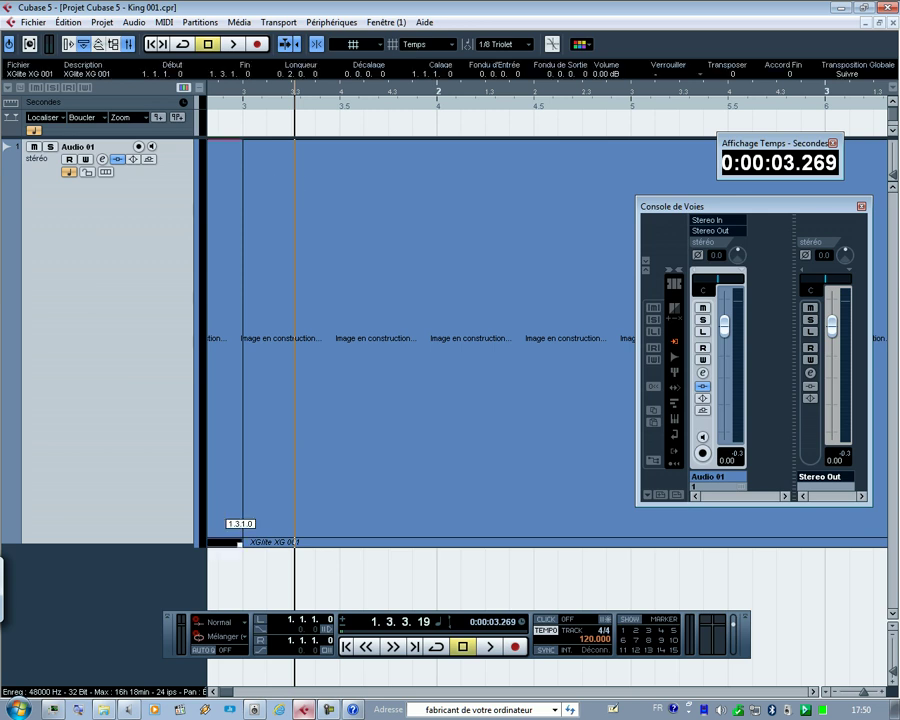
key(Delete)
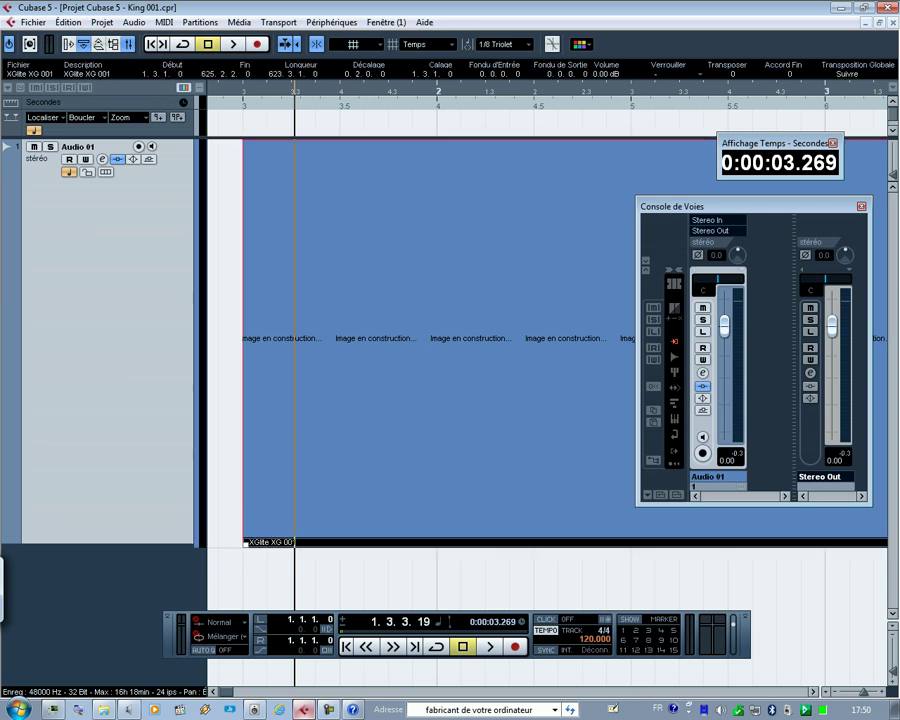
- Play back the trimmed opening of the clip from bar 1
key(KP_1)
key(space)
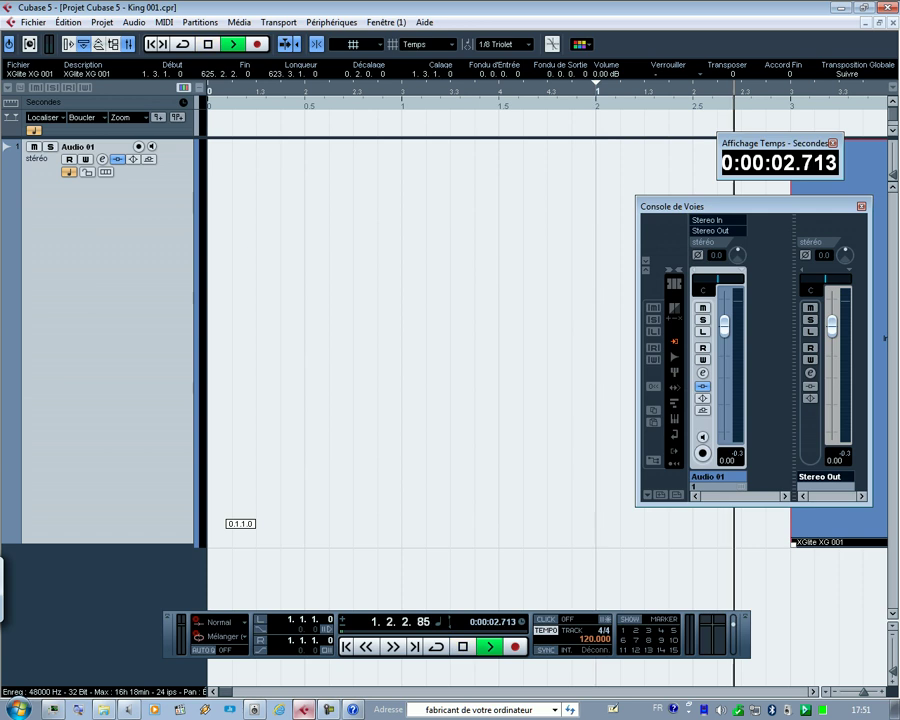
key(space)
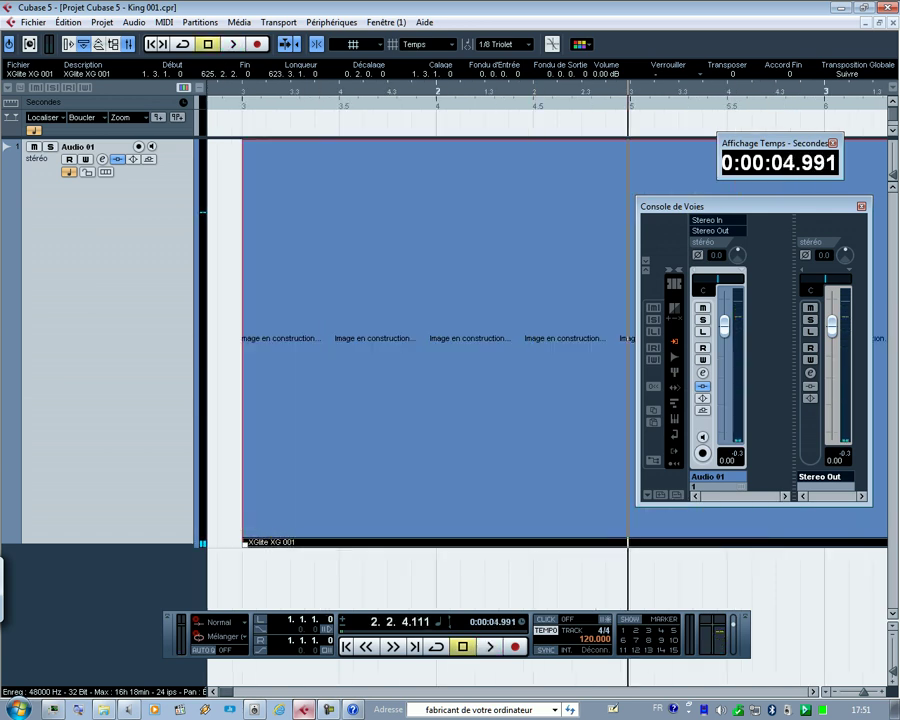
- Draw a fade-in about 0.1.0.21 long at the start of the trimmed XGlite XG 001 clip
right_click(298, 285)
click(325, 265)
drag(243, 141, 344, 141)
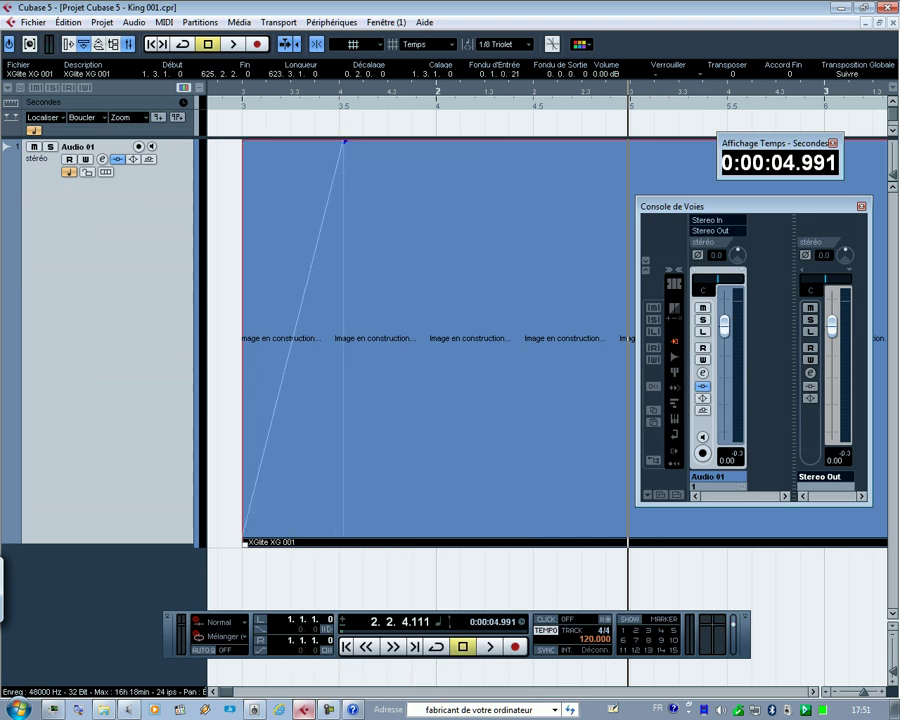
- Set the snap grid to Quantification with a 1/16 value and place the project cursor at 1.2.4.0, just before the clip
key(l)
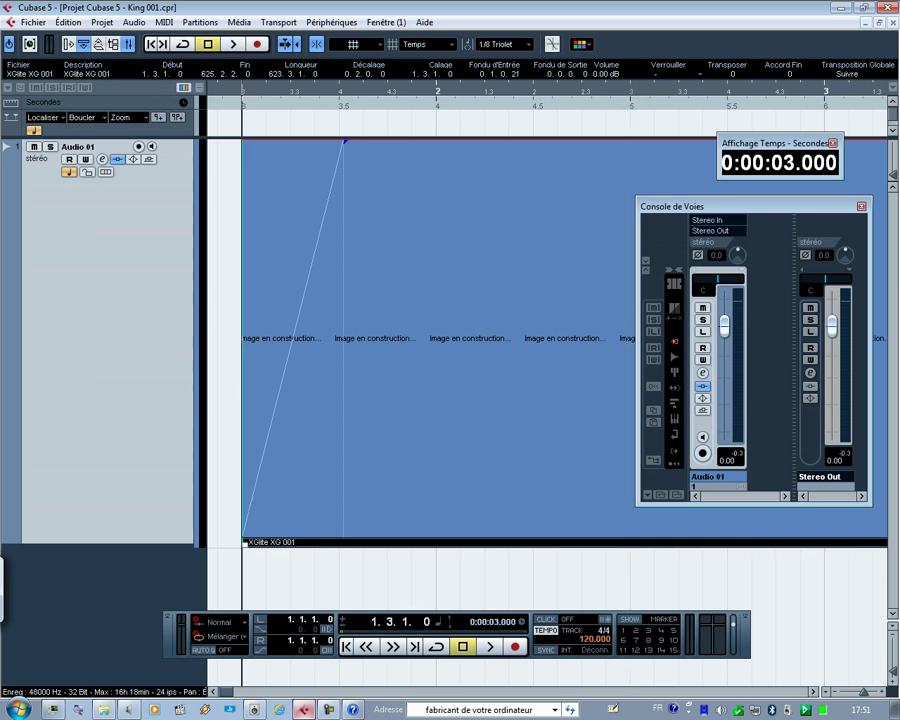
click(427, 44)
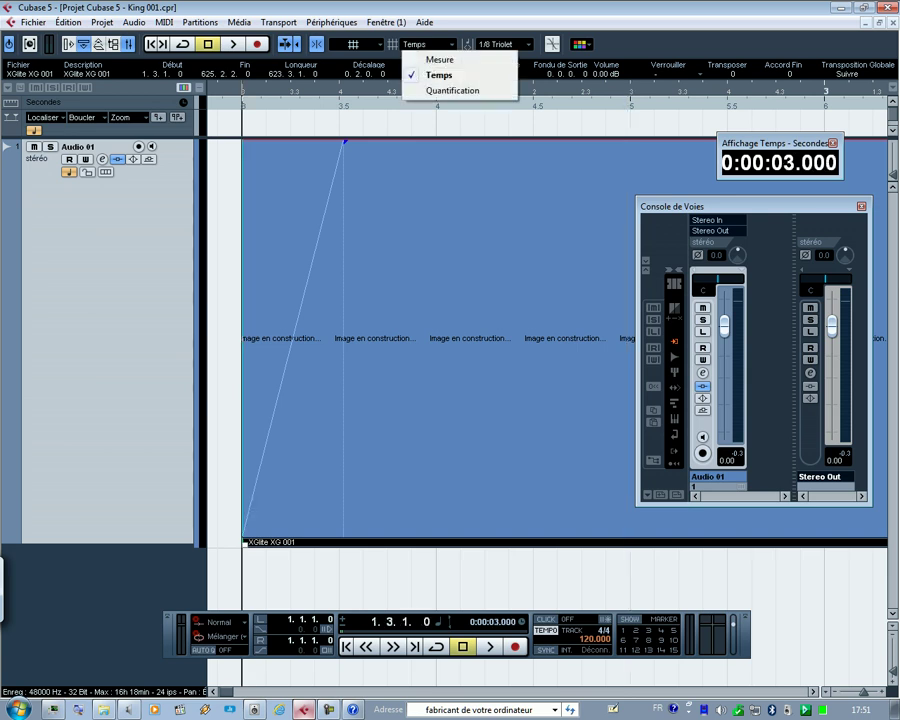
click(452, 90)
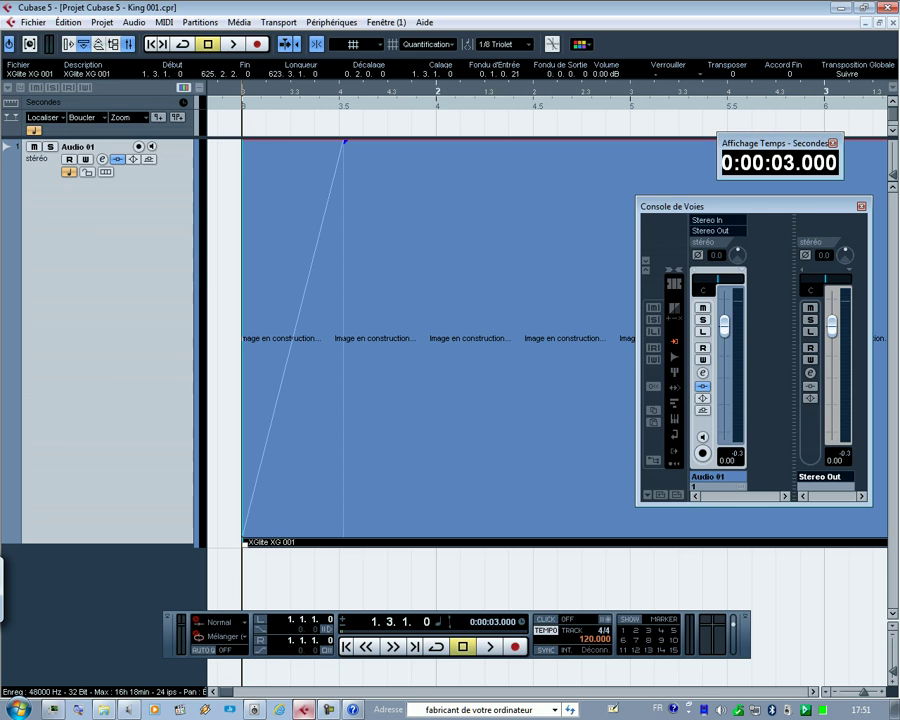
click(500, 44)
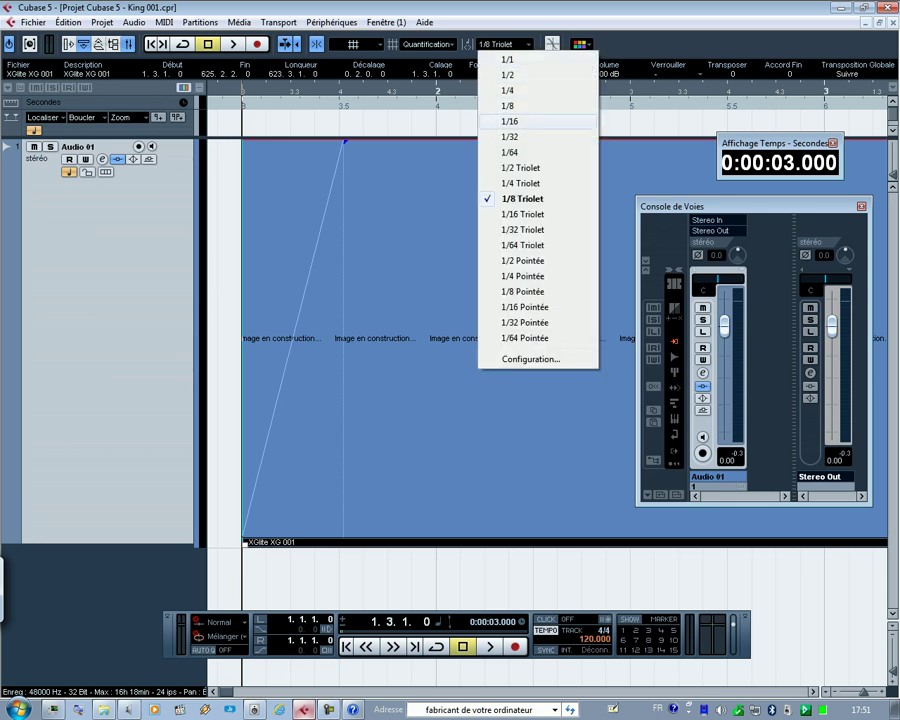
click(510, 121)
key(ctrl+KP_Subtract)
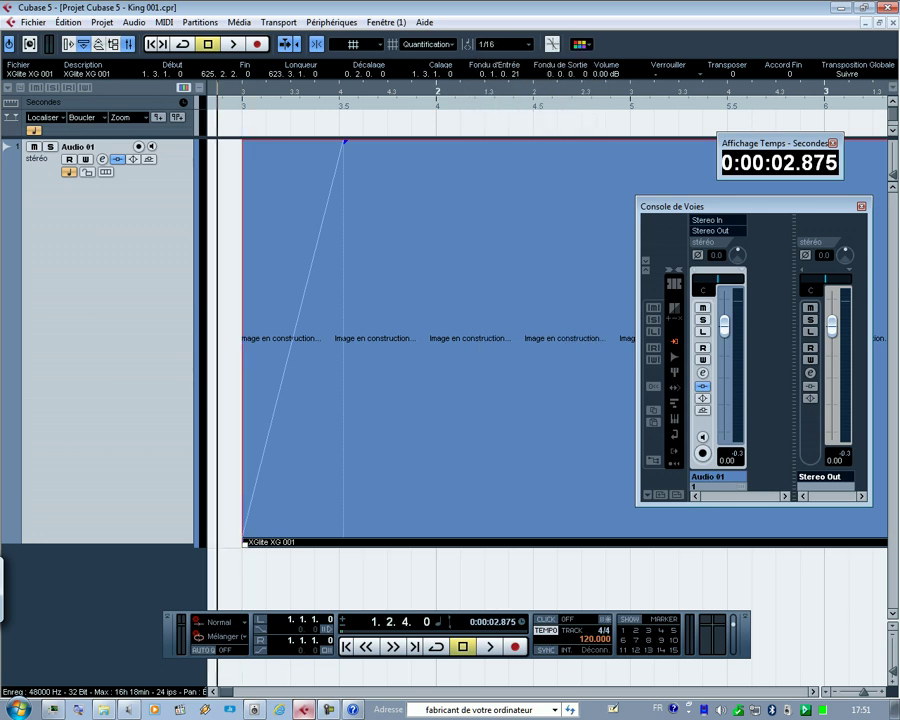
- Play back the fade-in repeatedly from 1.2.4.0
key(space)
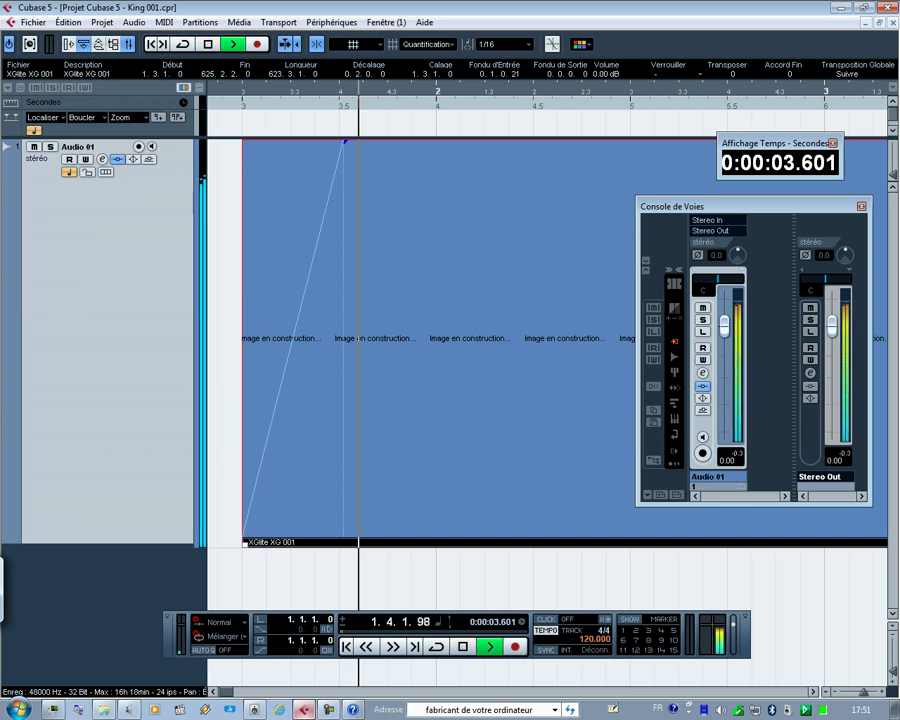
key(KP_0)
key(space)
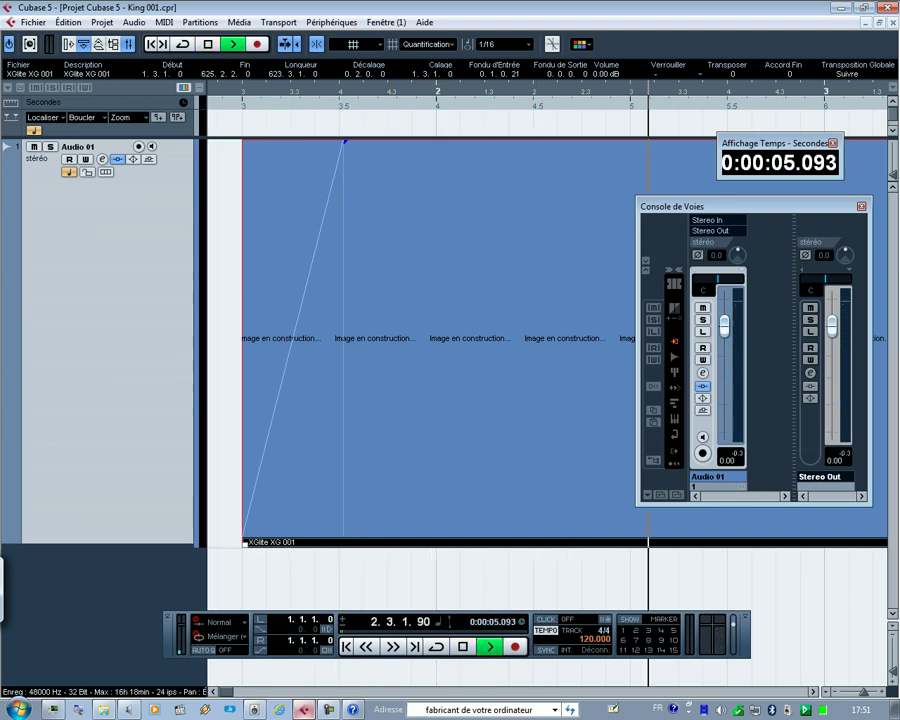
key(space)
key(KP_0)
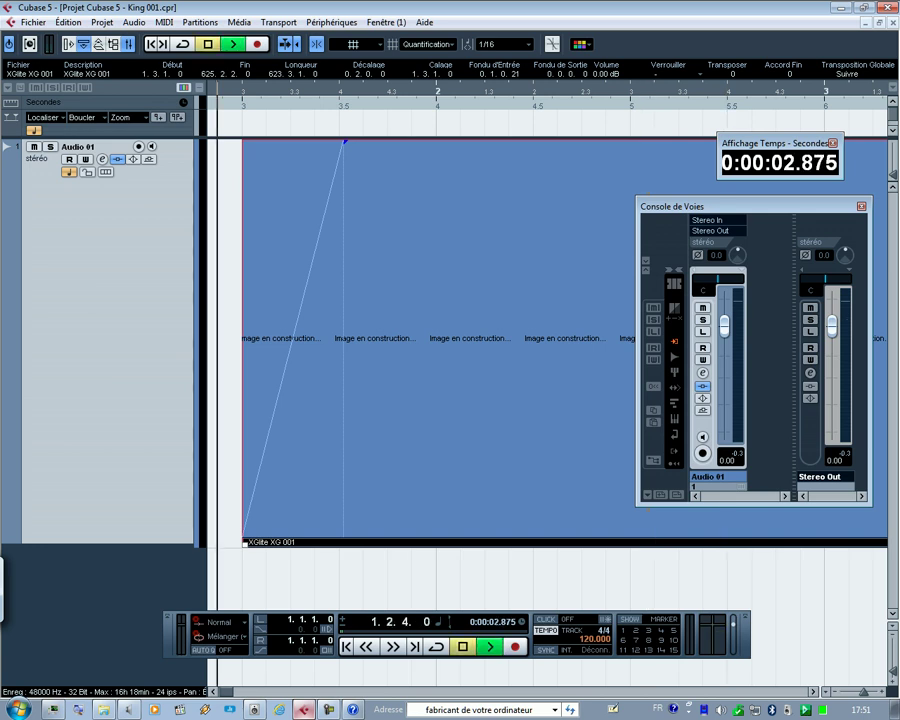
key(space)
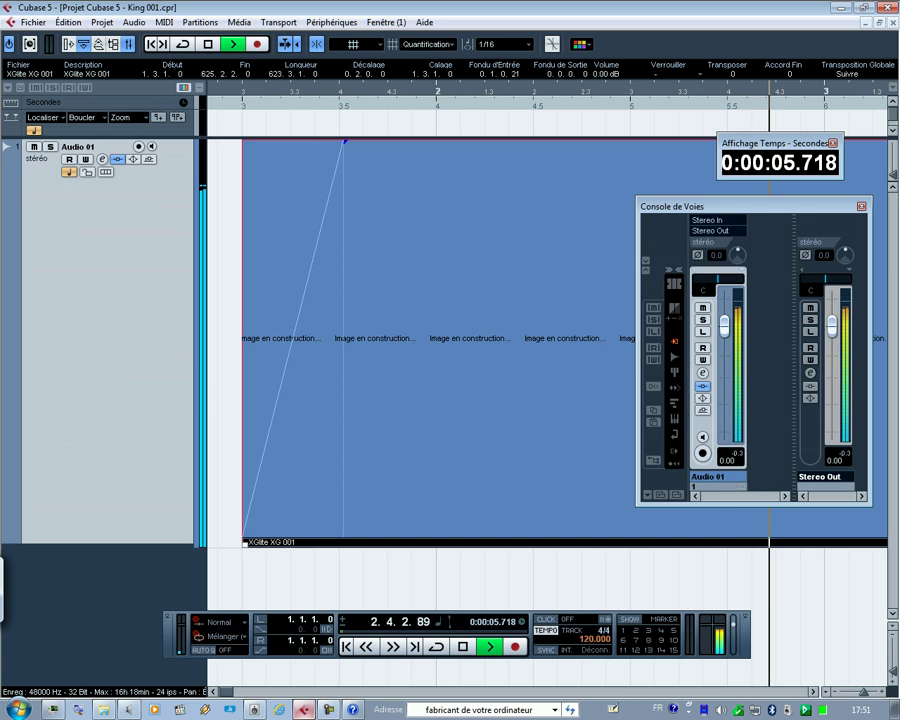
- Play the XGlite XG 001 clip from near its end and move the channel mixer away from the clip's ending
key(shift+f)
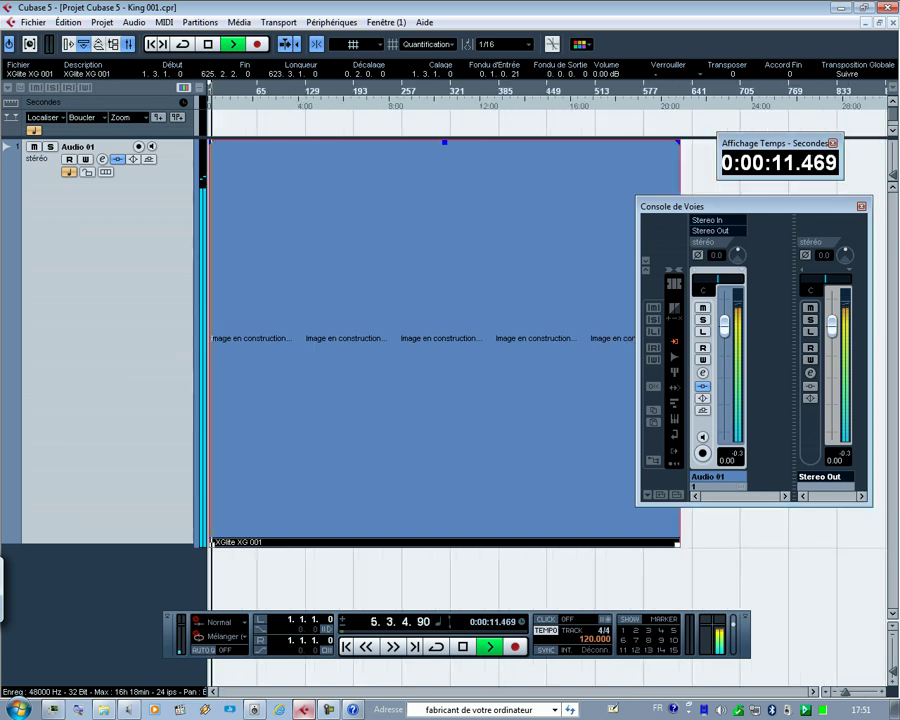
click(658, 92)
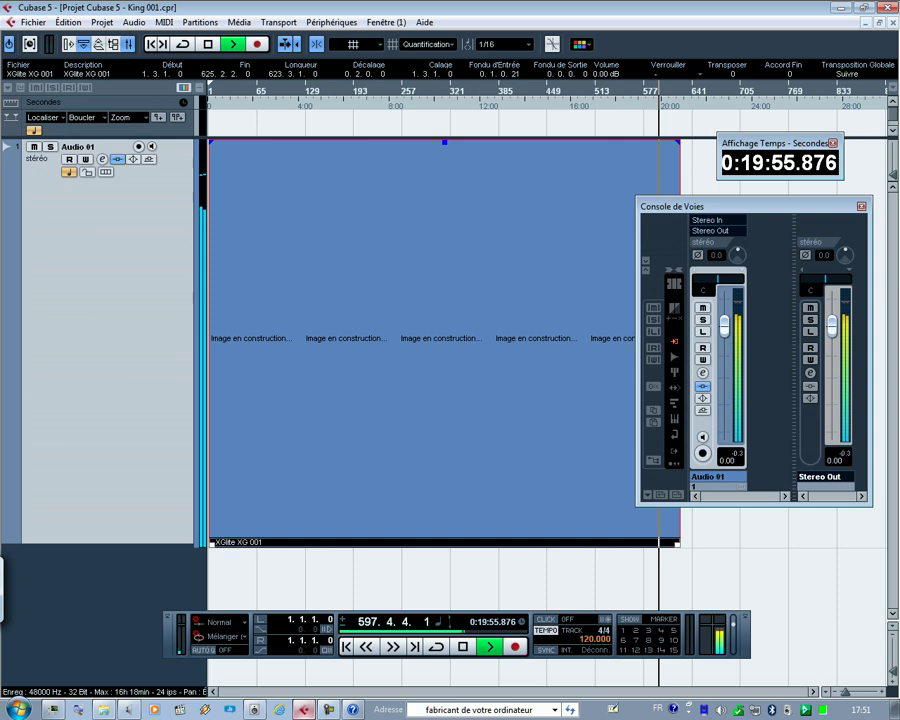
drag(755, 206, 472, 179)
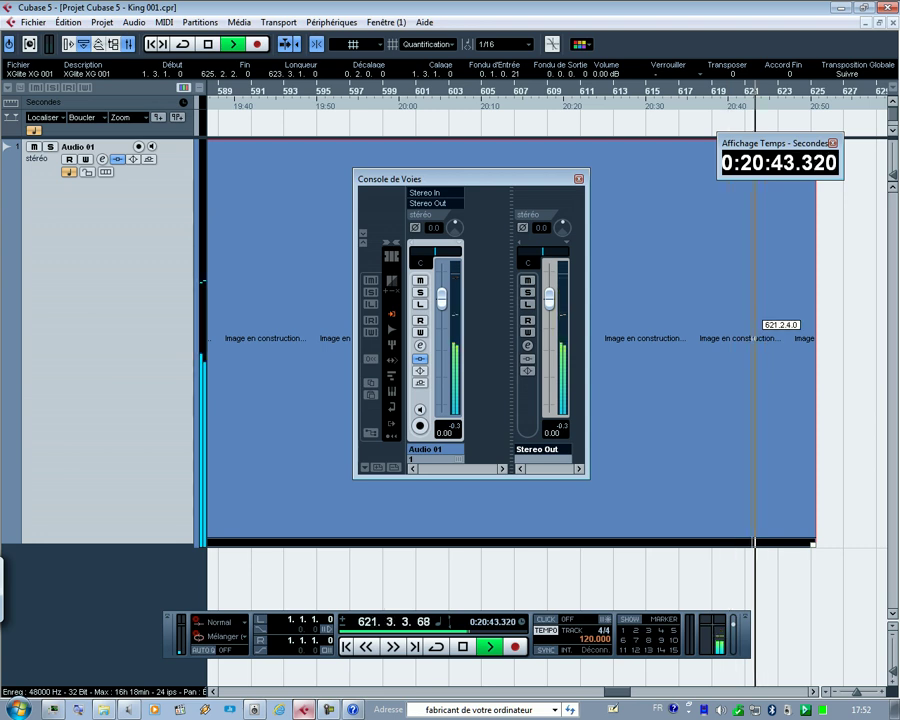
- Split the XGlite XG 001 clip at 621.3.1.0, delete the tail after the cut and close the seconds time display
key(space)
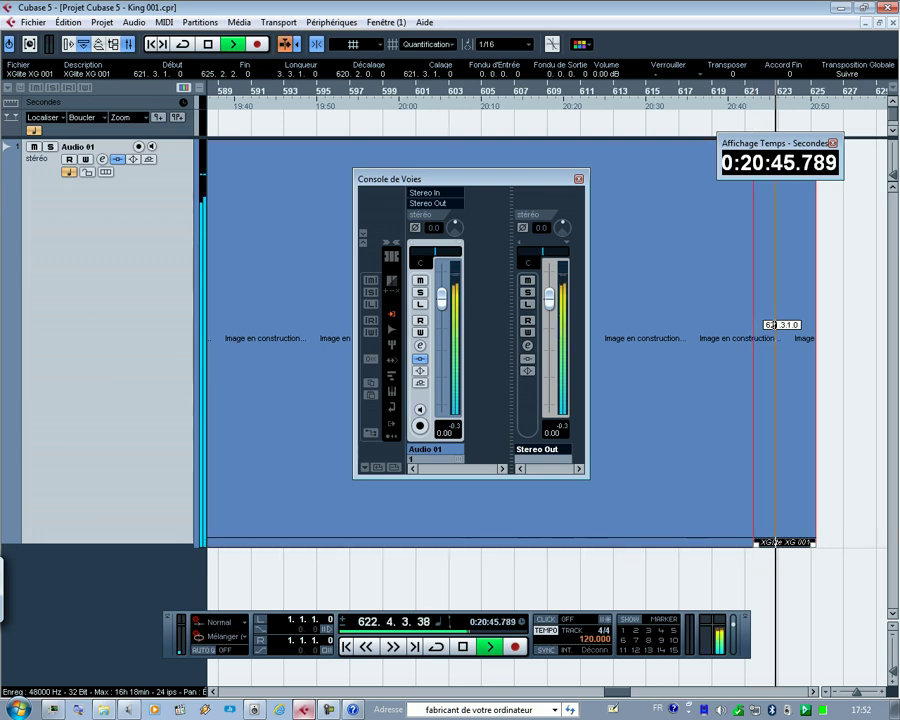
key(Delete)
key(space)
key(space)
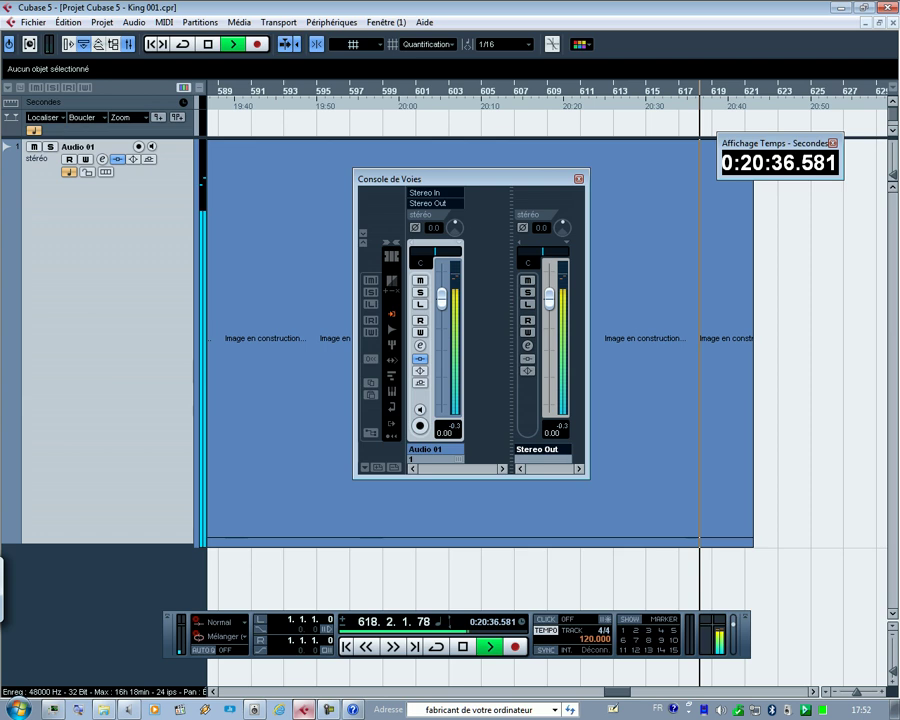
drag(775, 143, 797, 312)
click(854, 312)
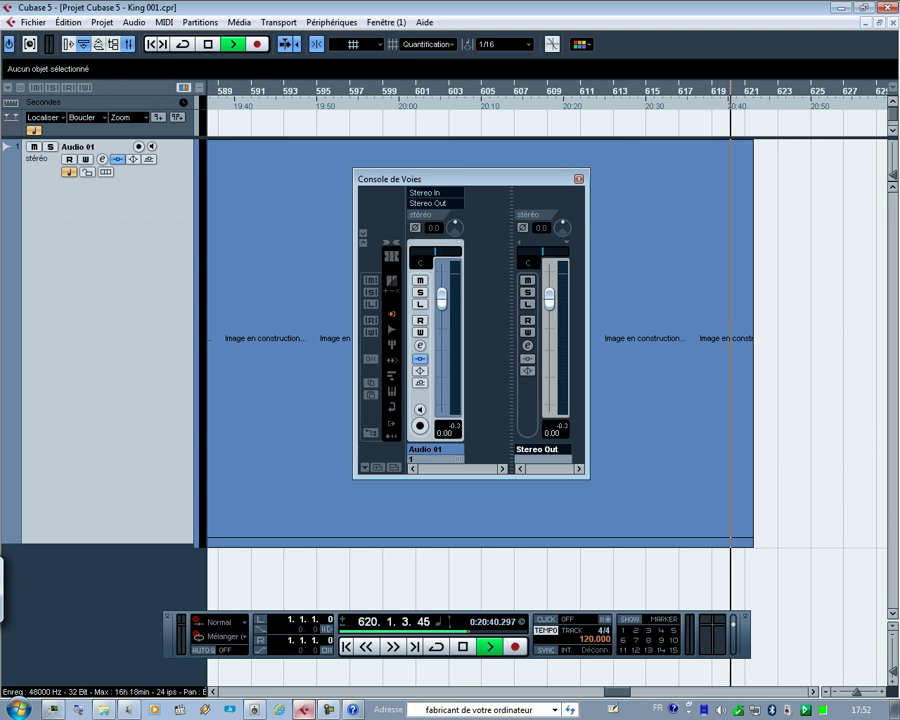
- Draw a fade-out about 1.2.1.35 long at the end of the XGlite XG 001 clip and play back the ending
click(718, 312)
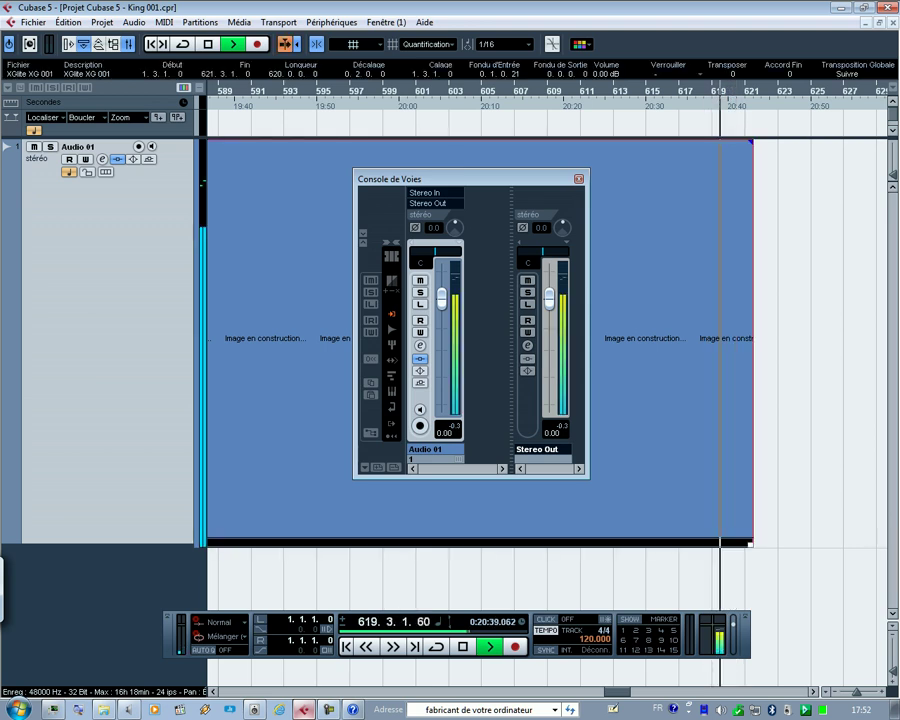
drag(750, 143, 725, 142)
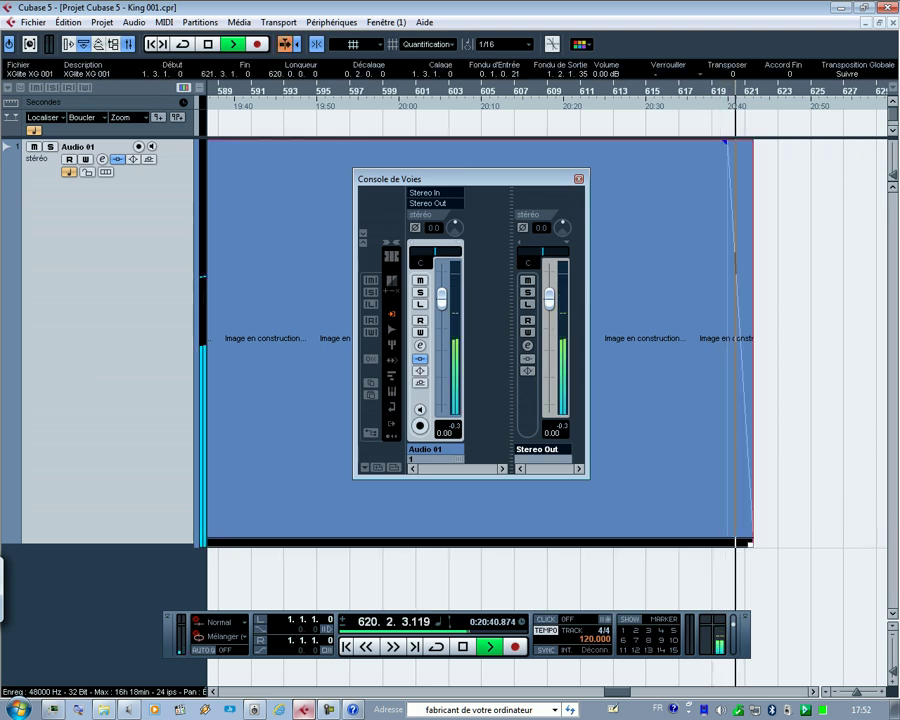
click(704, 91)
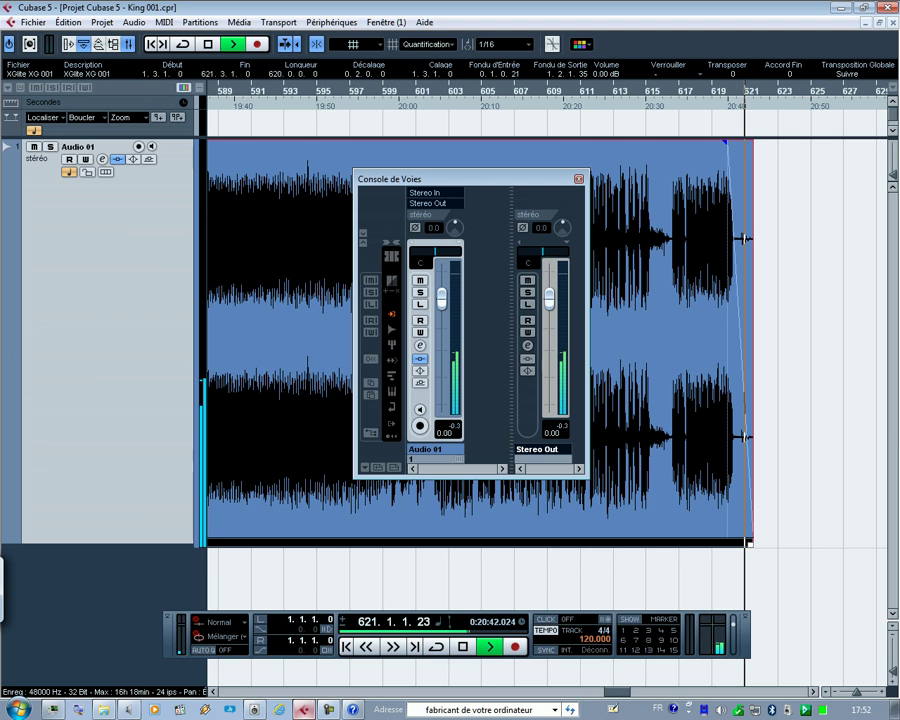
- Split the XGlite XG 001 clip at 620.4.1.0, delete the tail after the cut and play back the ending
right_click(676, 221)
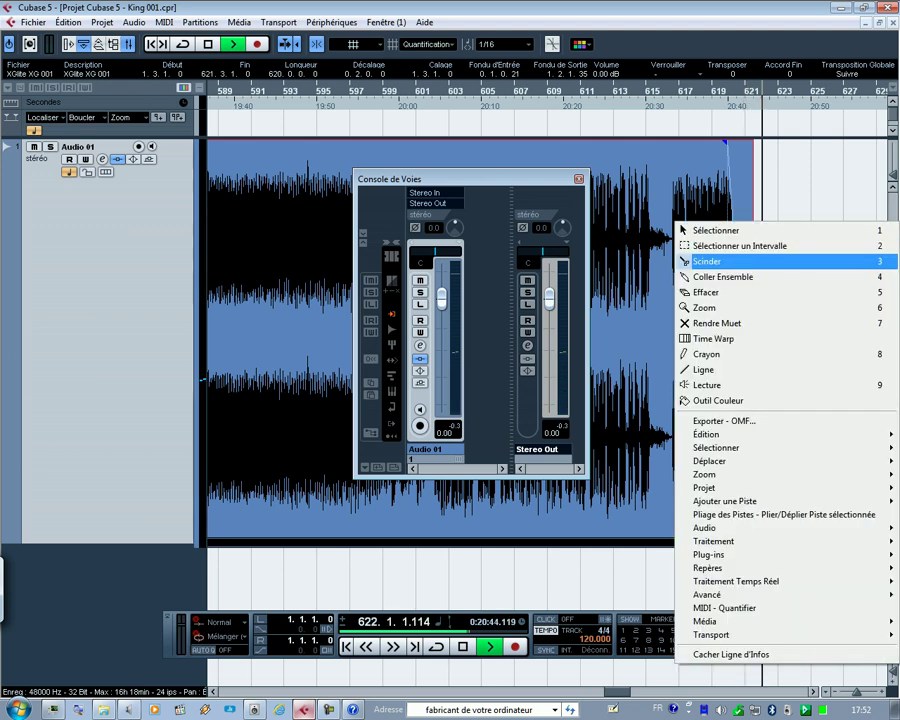
click(739, 262)
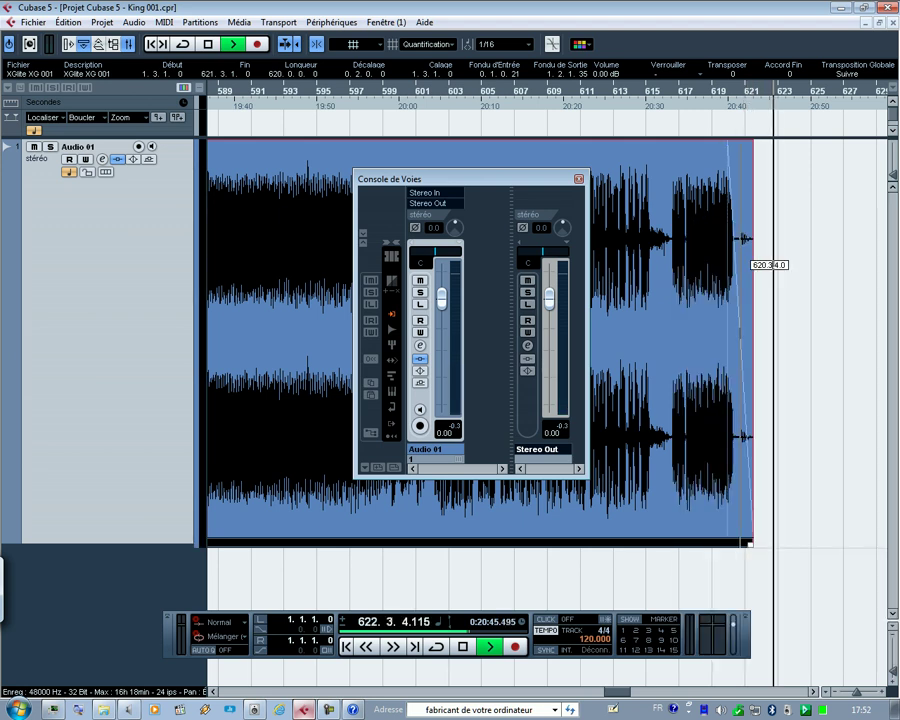
drag(730, 91, 729, 118)
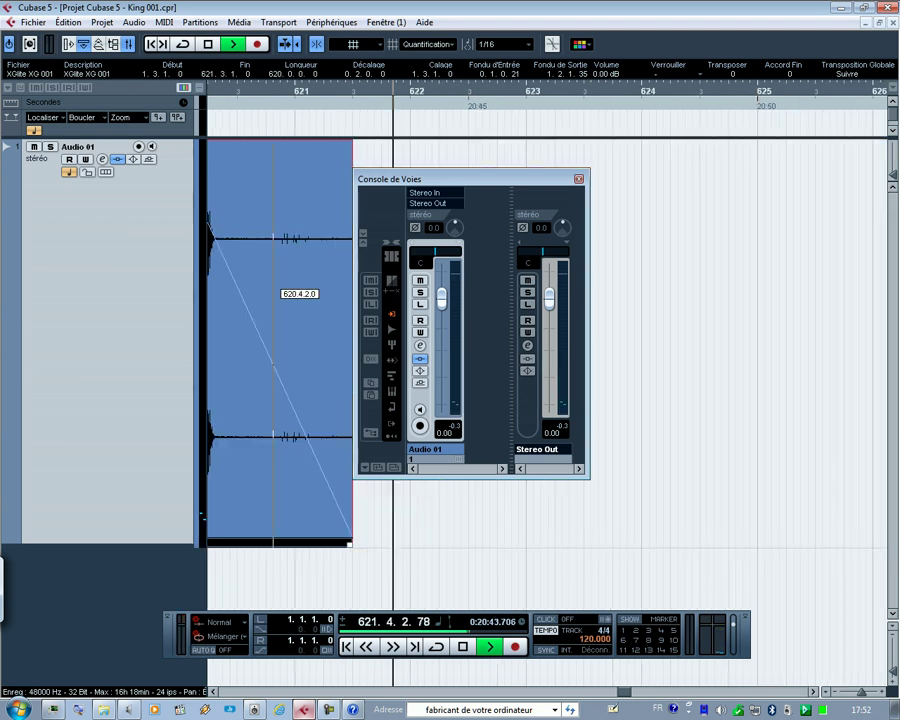
click(267, 282)
key(Delete)
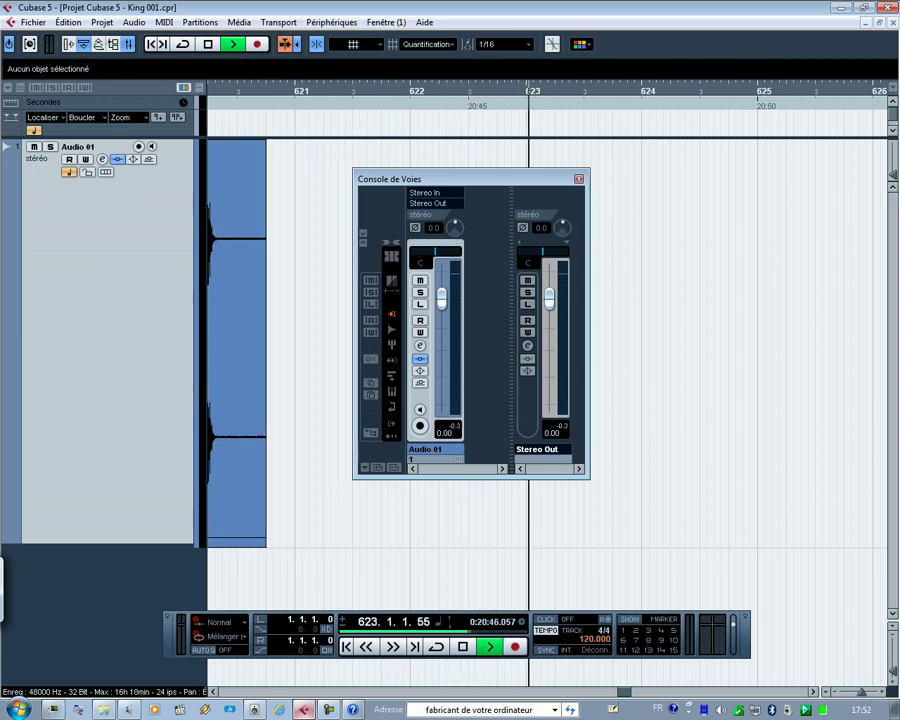
key(space)
key(space)
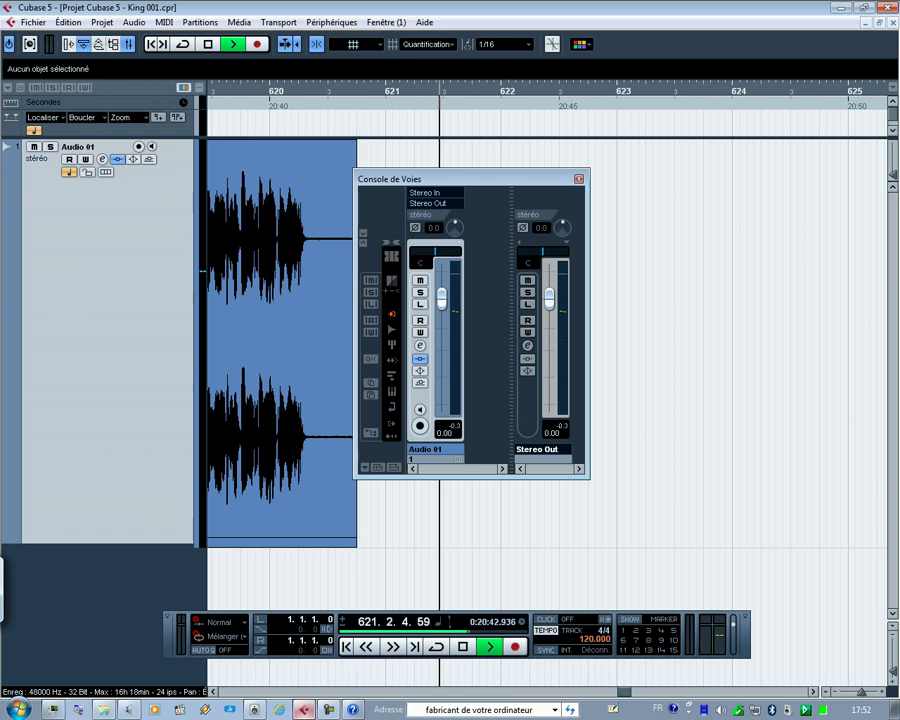
- Draw a fade-out about 0.2.0.32 long at the clip's new end and play back the ending
click(328, 190)
drag(355, 142, 296, 143)
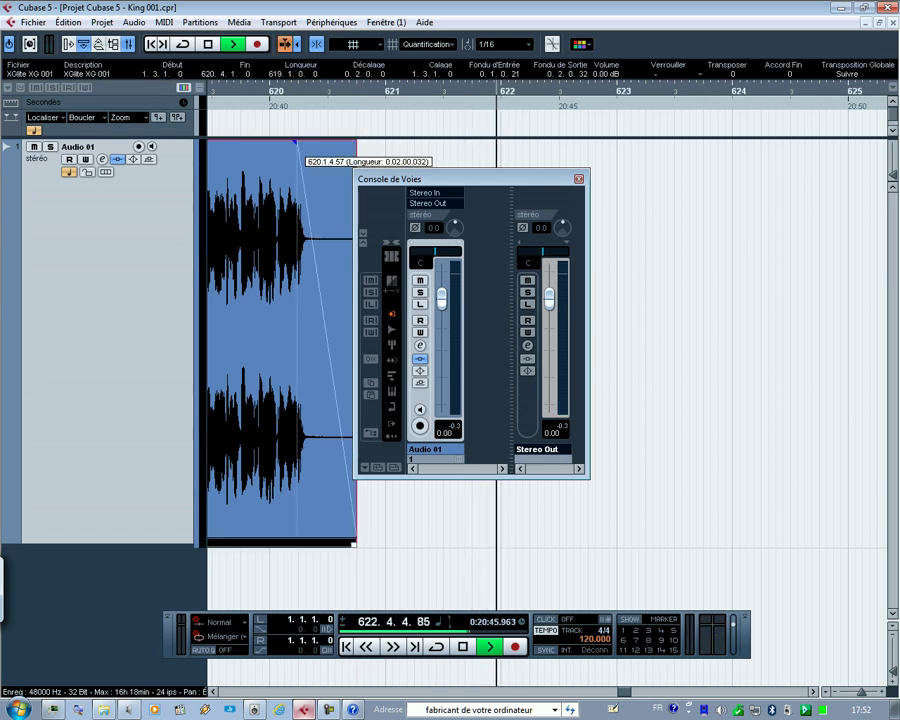
click(277, 91)
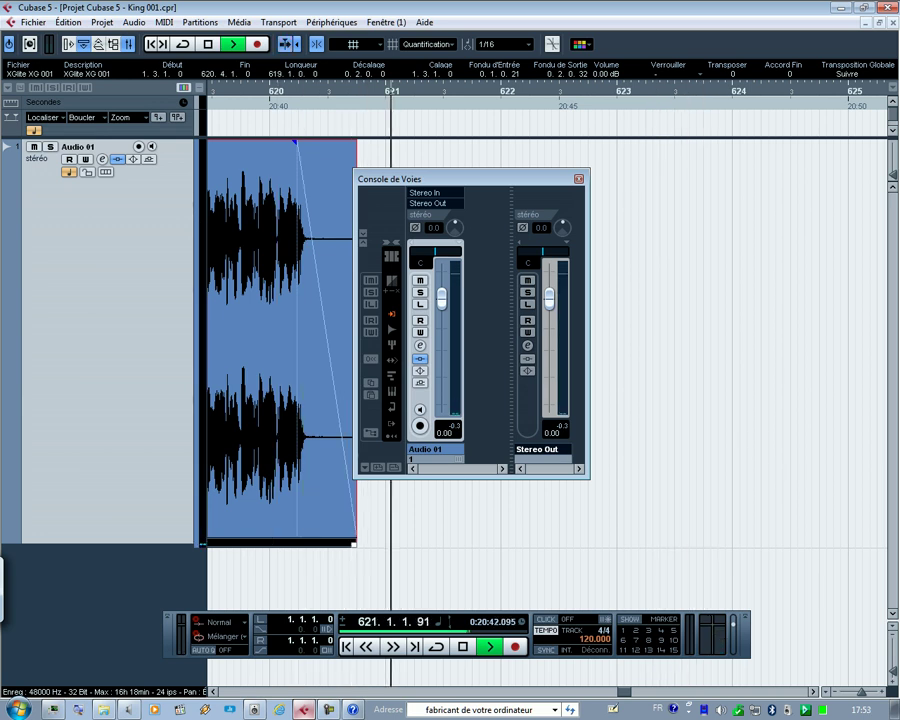
key(space)
- Play back the opening of the clip from the project start and from 1.2.4.0, checking the fade-in
key(KP_Decimal)
key(space)
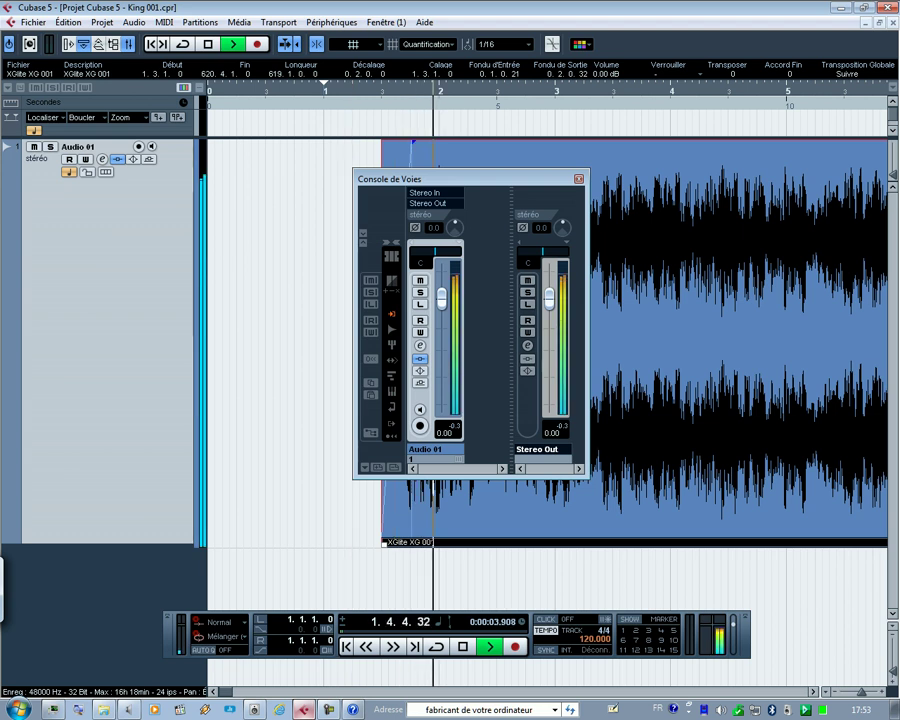
key(space)
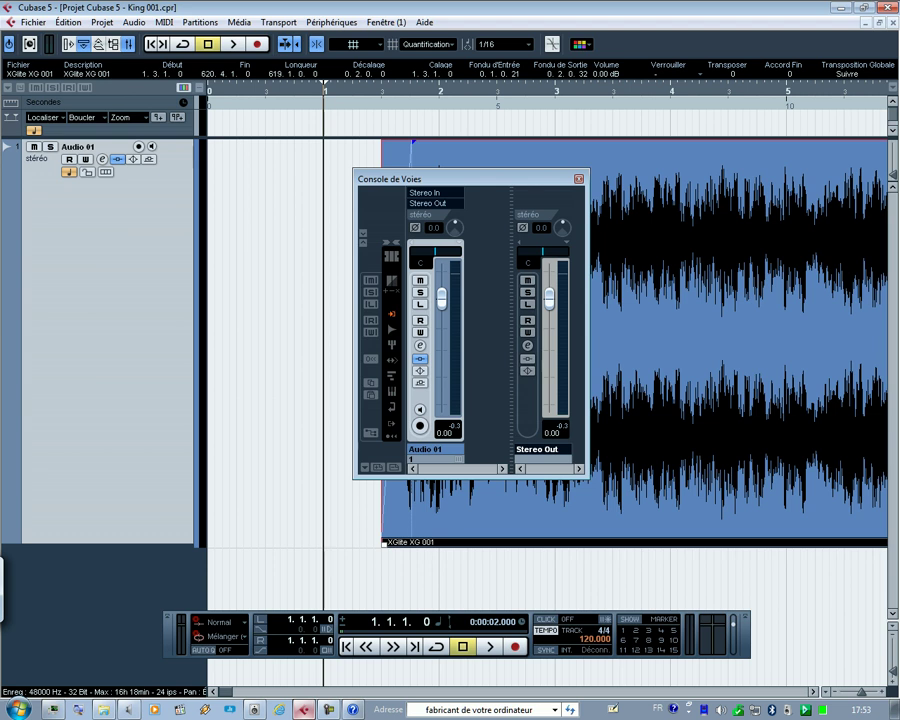
click(410, 90)
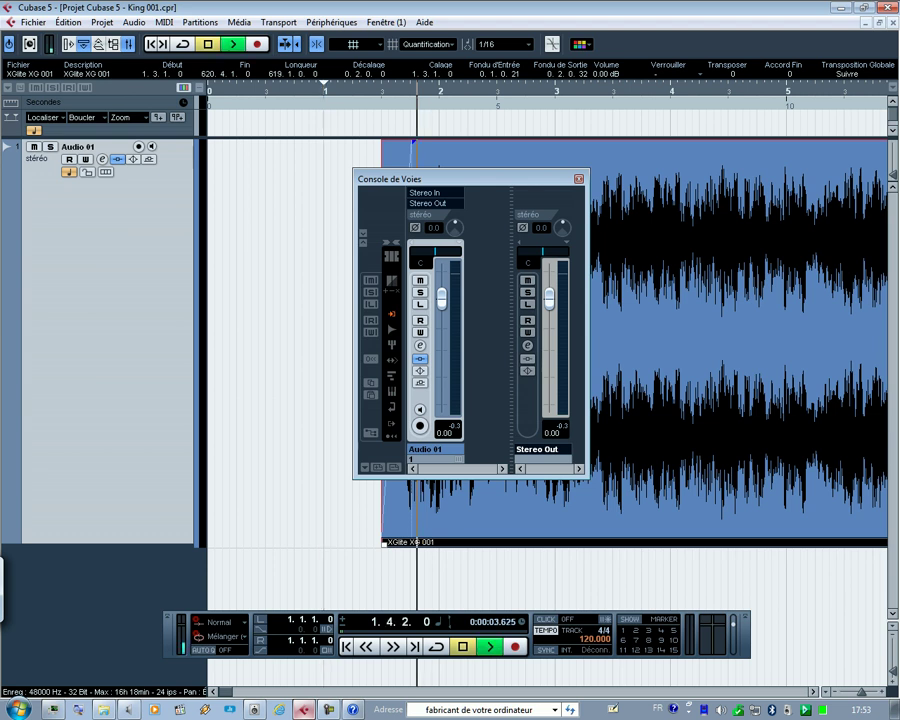
key(space)
click(394, 91)
drag(371, 91, 371, 170)
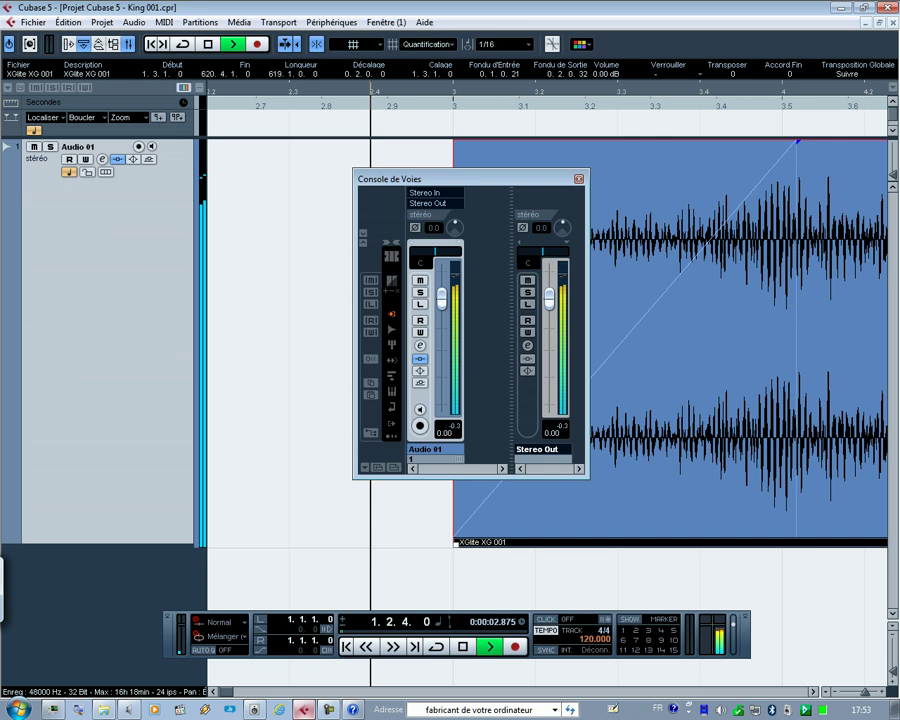
key(space)
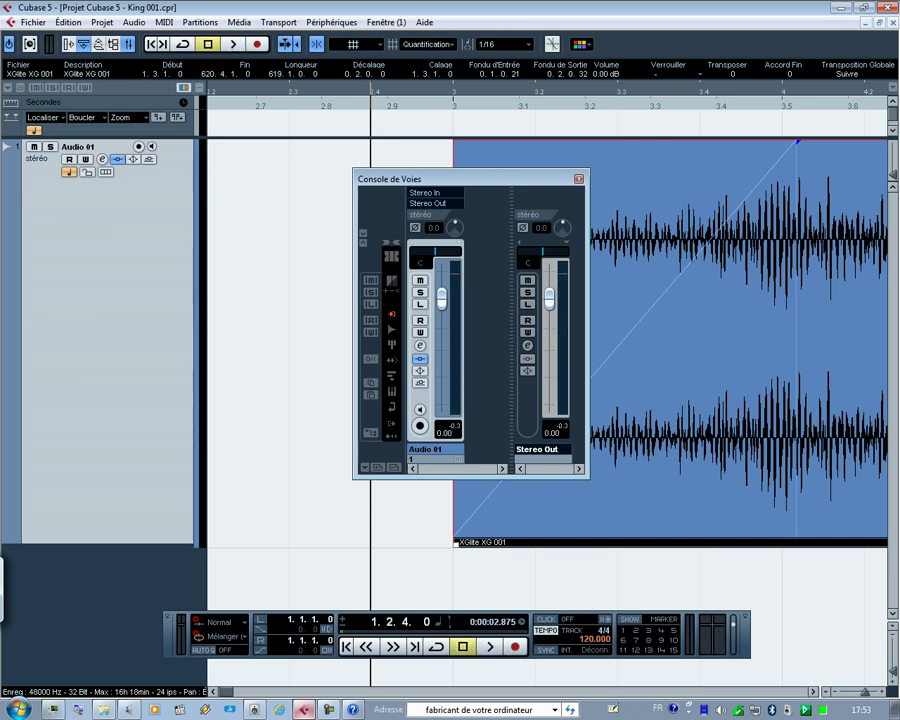
- Set the grid quantization to 1/32 and place the left locator at 1.2.4.60, just before the clip's start
key(KP_Add)
key(Left)
click(428, 44)
click(428, 44)
click(504, 44)
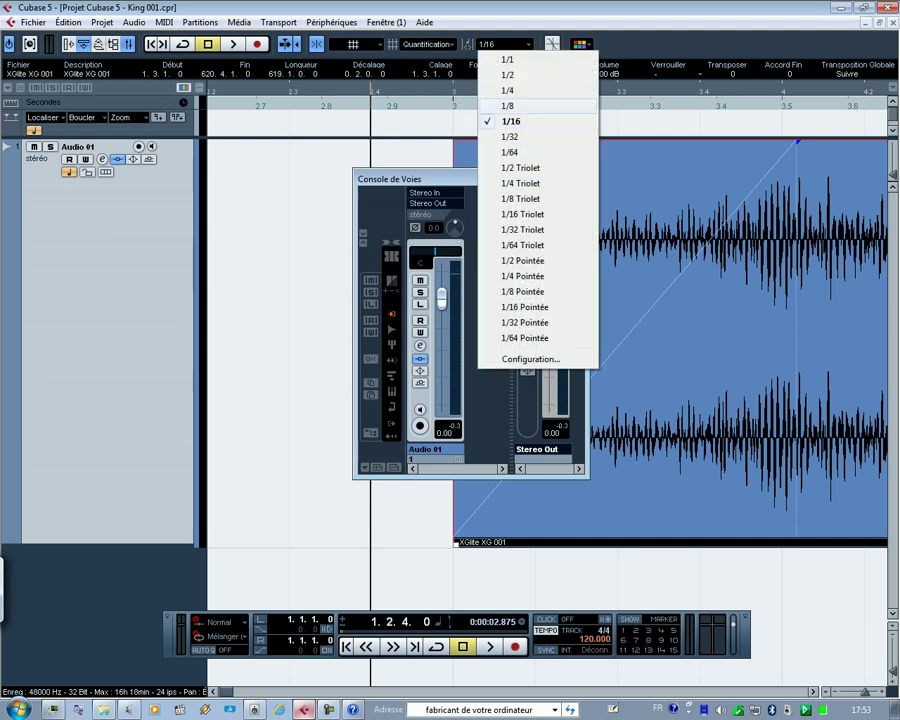
click(508, 136)
key(Right)
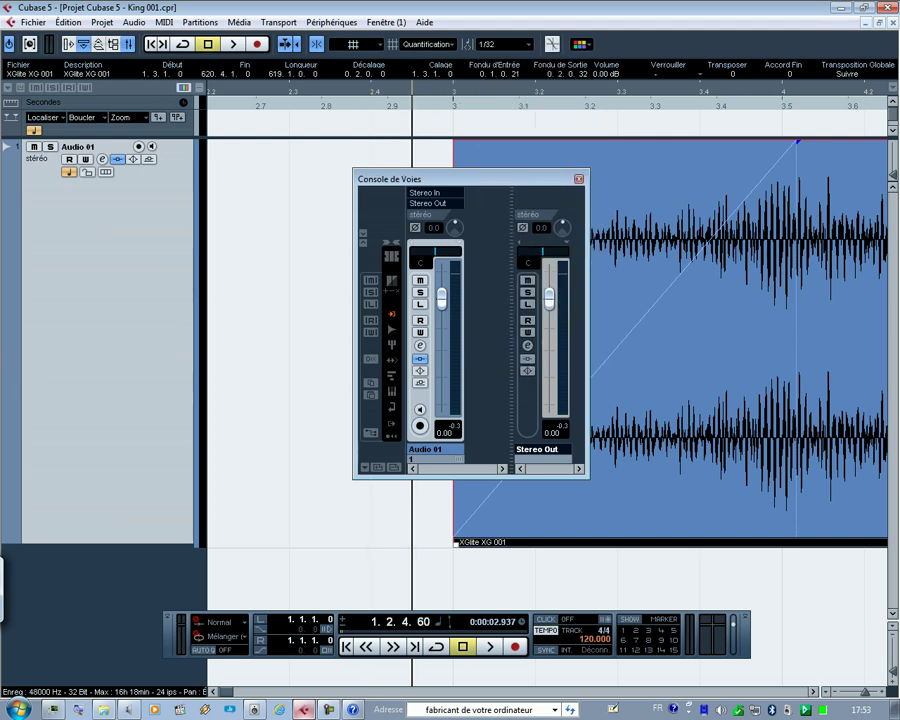
key(ctrl+KP_1)
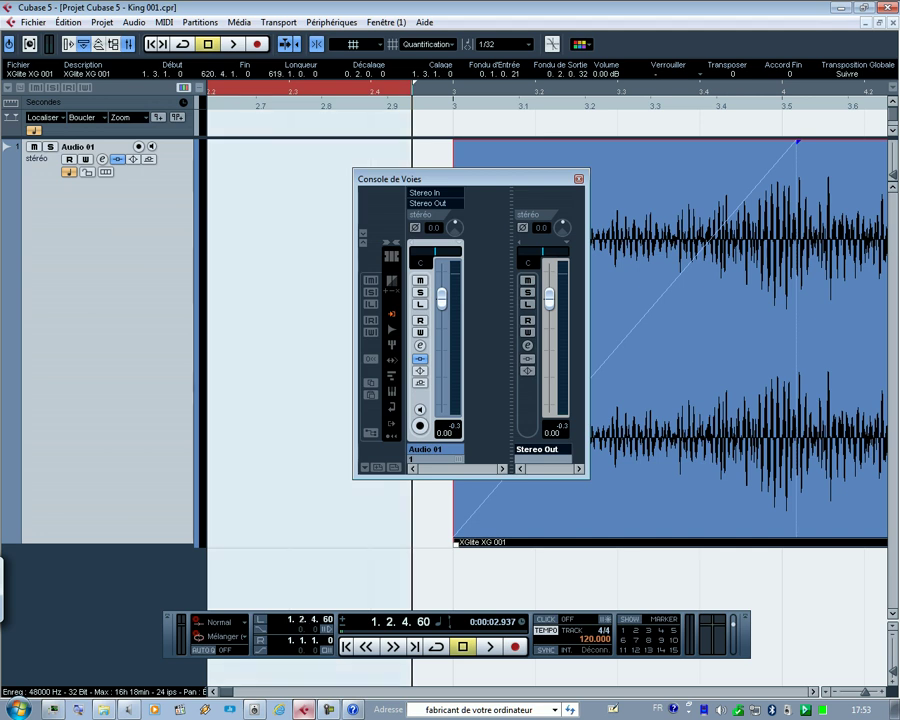
- Place the right locator at 620.4.1.60, just after the end of the XGlite XG 001 clip
drag(226, 692, 541, 692)
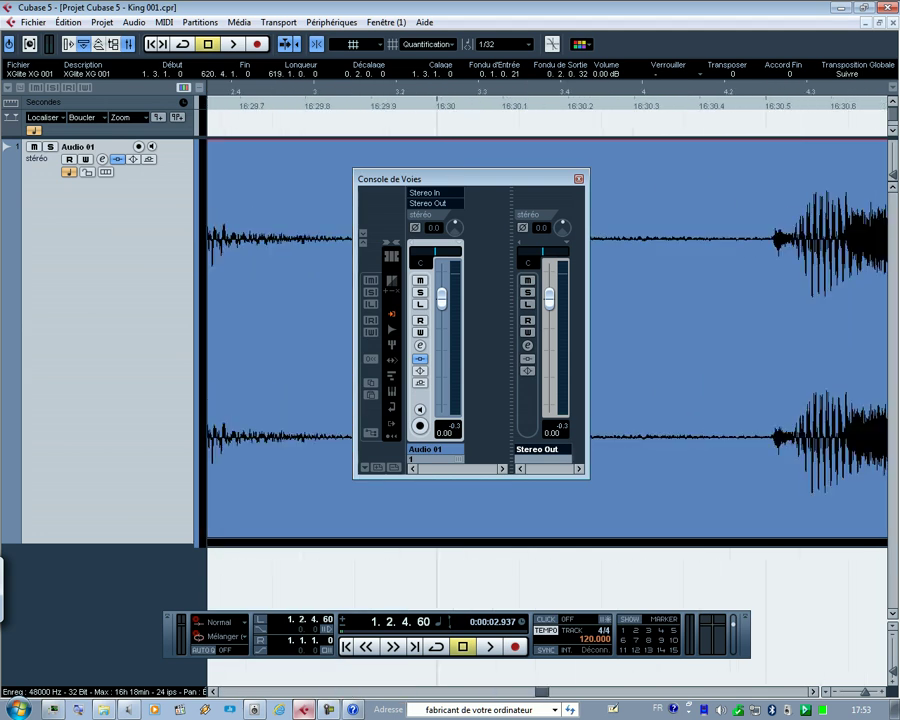
scroll(546, 340, right, 5)
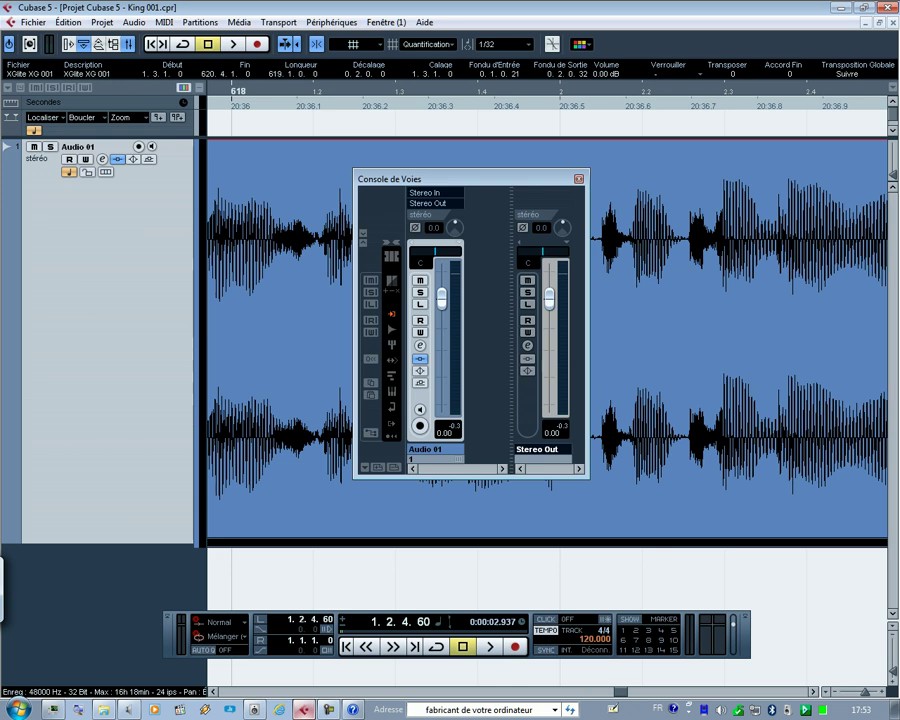
scroll(546, 340, right, 5)
scroll(546, 340, left, 2)
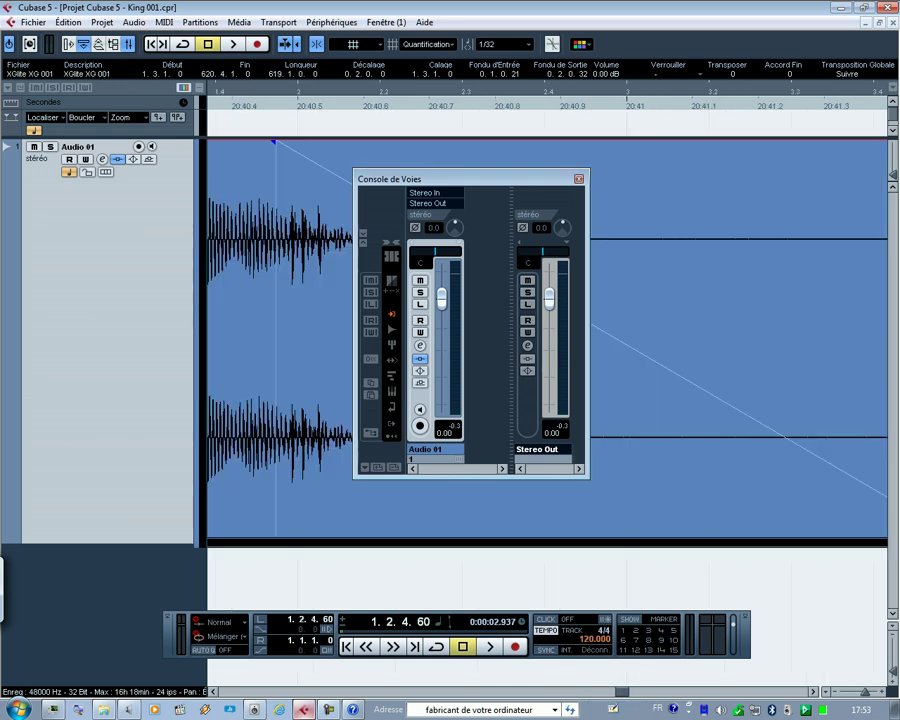
drag(866, 692, 862, 692)
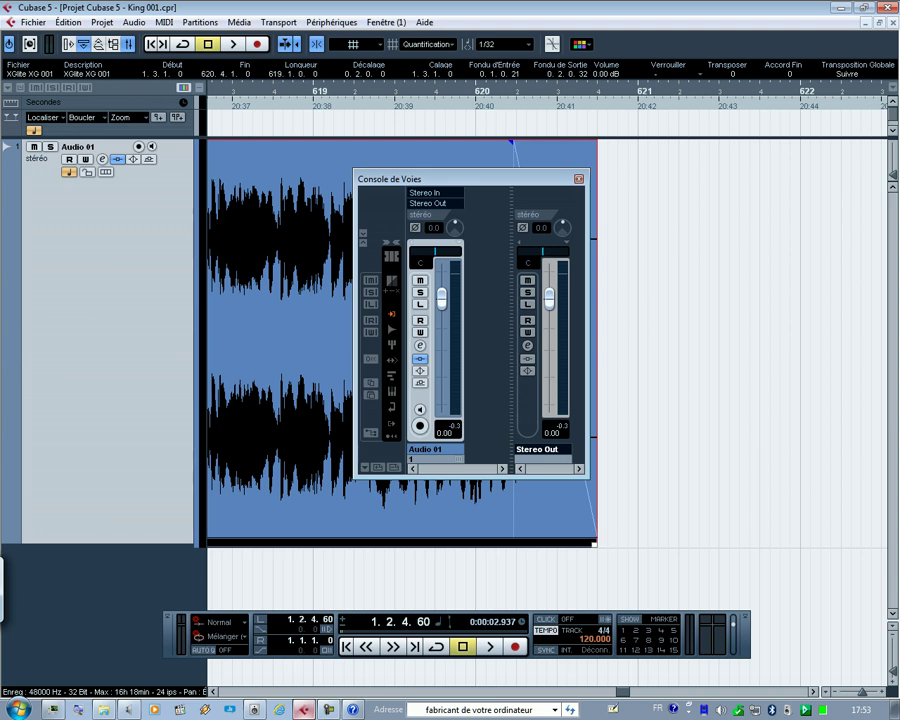
alt+click(602, 90)
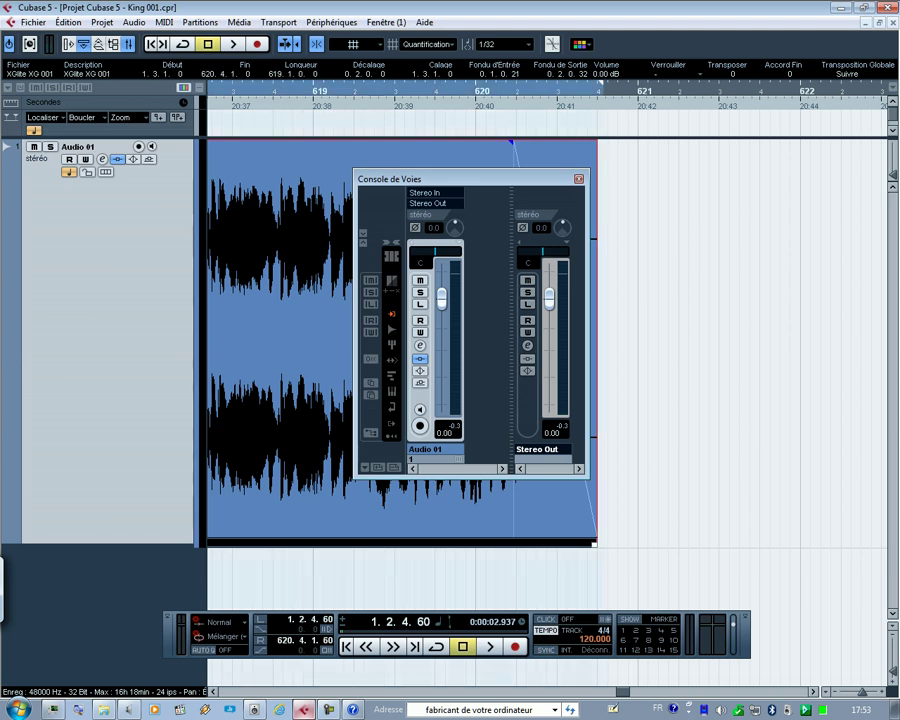
- Play back the end of the clip past the right locator to check the fade-out
key(space)
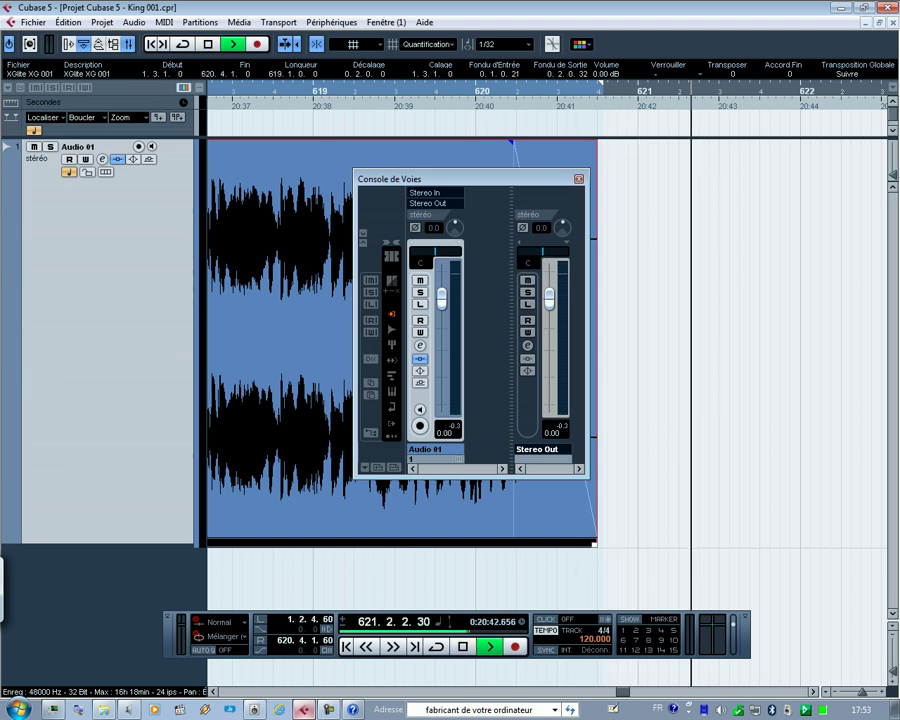
click(407, 91)
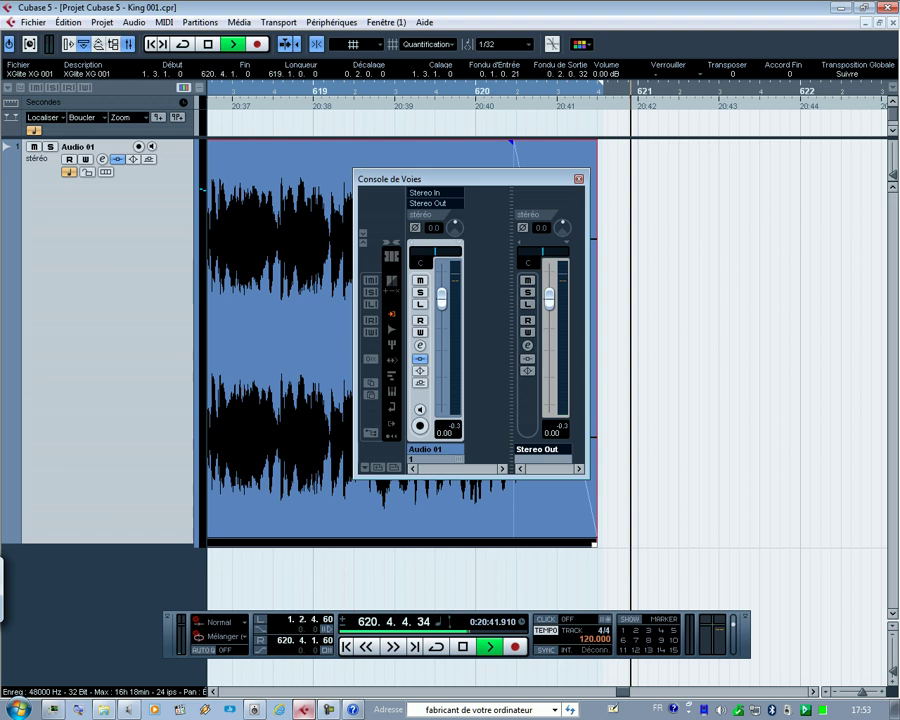
key(space)
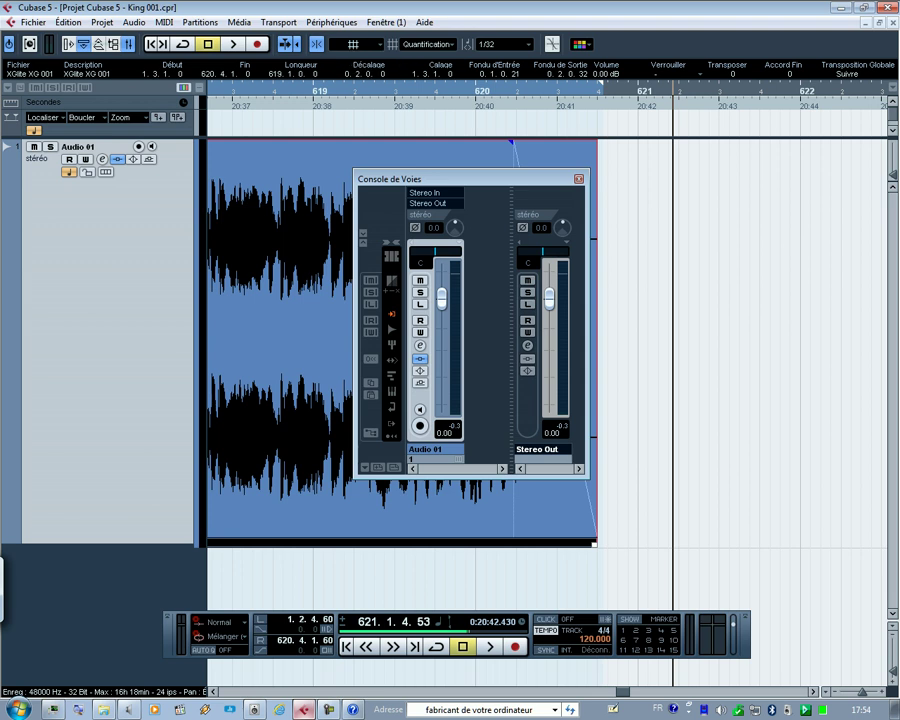
- Show the whole XGlite XG 001 clip in the project and move the channel mixer clear of it
key(g)
key(g)
key(g)
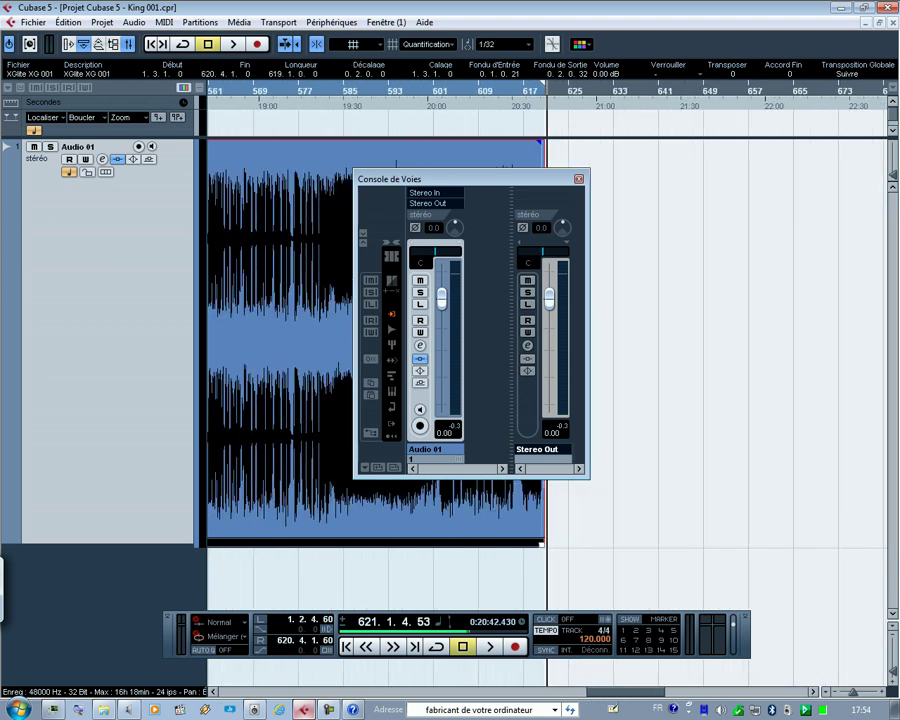
key(g)
key(g)
key(g)
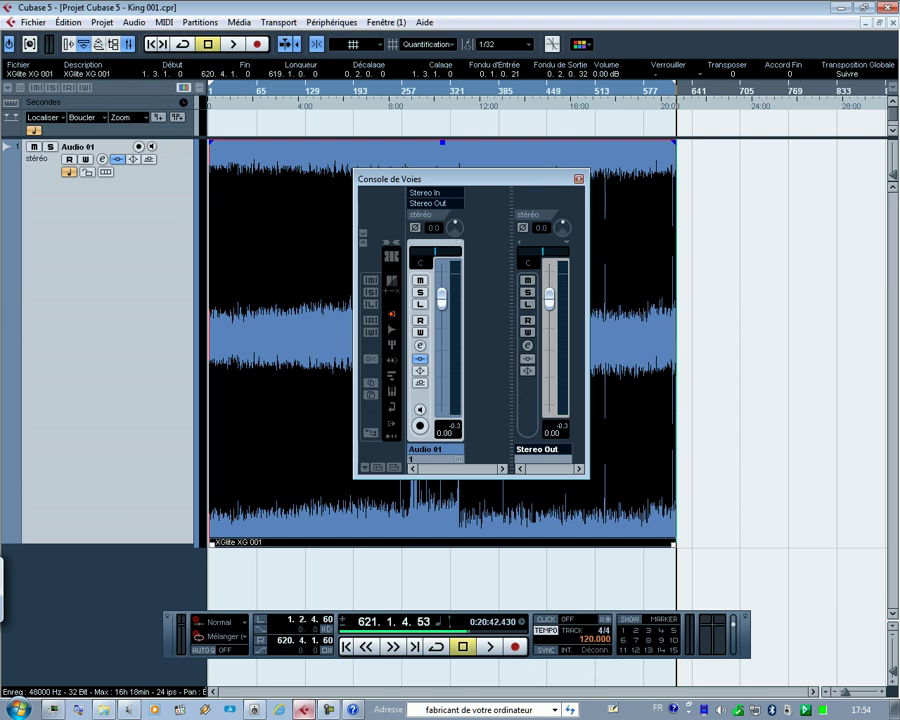
drag(468, 179, 838, 161)
drag(767, 161, 728, 158)
- Select the entire XGlite XG 001 clip and normalize it to a maximum of 0.00 dB
click(770, 530)
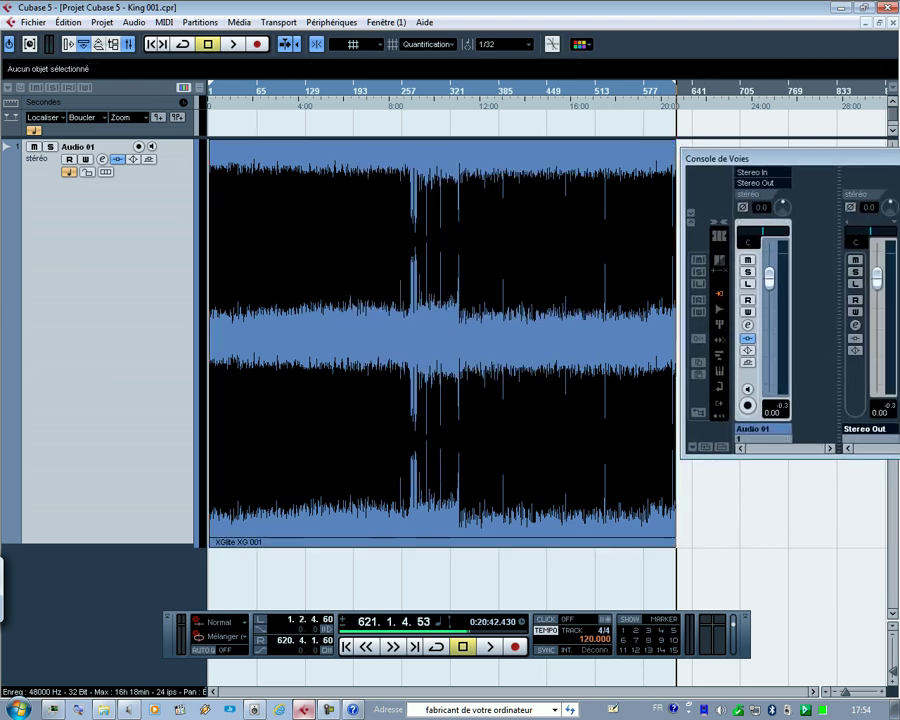
key(ctrl+a)
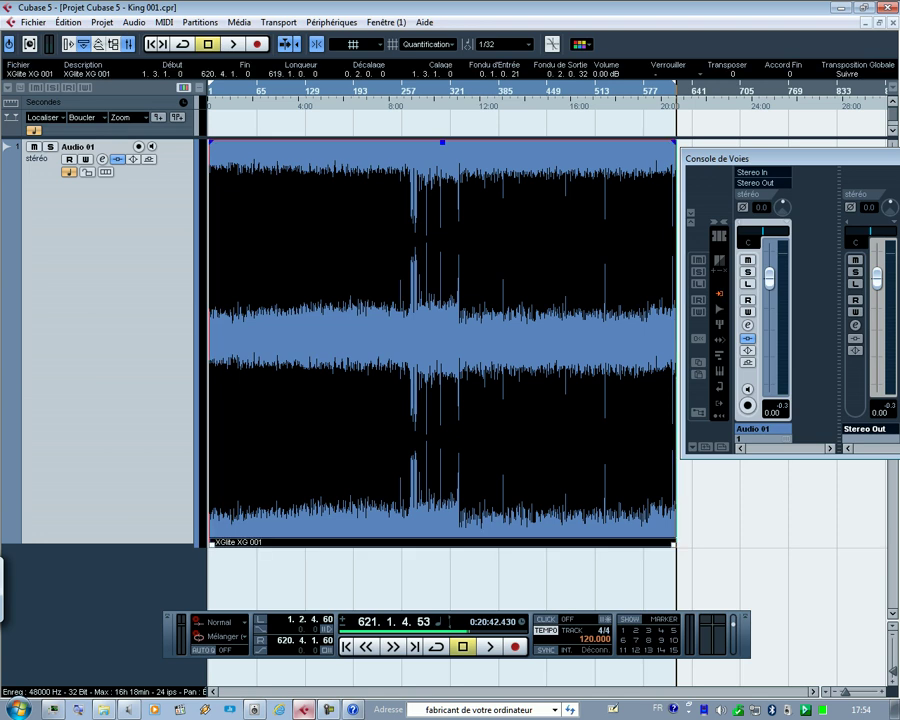
right_click(353, 244)
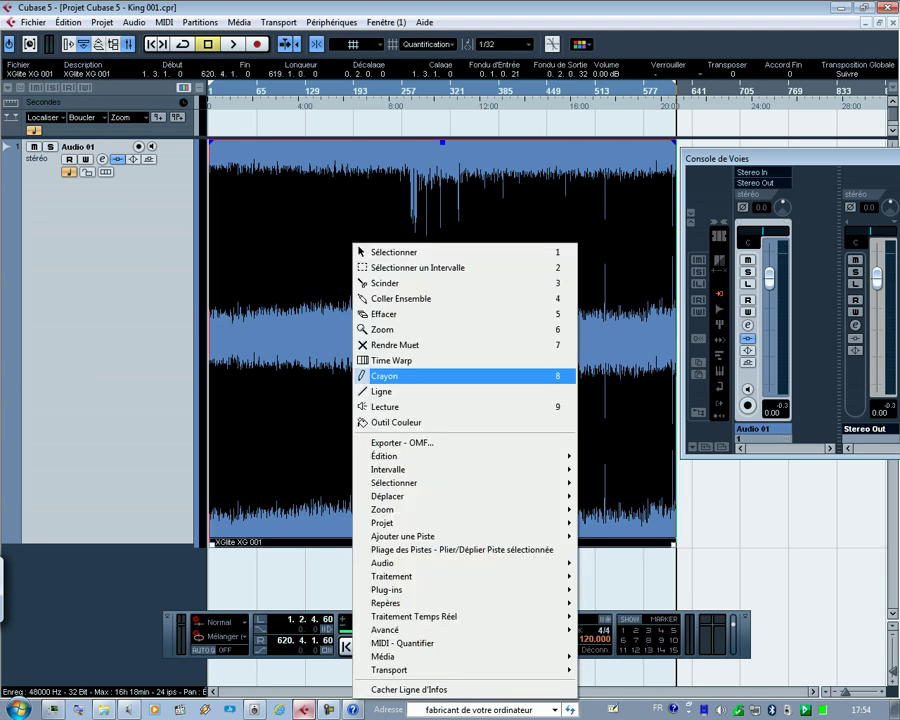
mouse_move(470, 563)
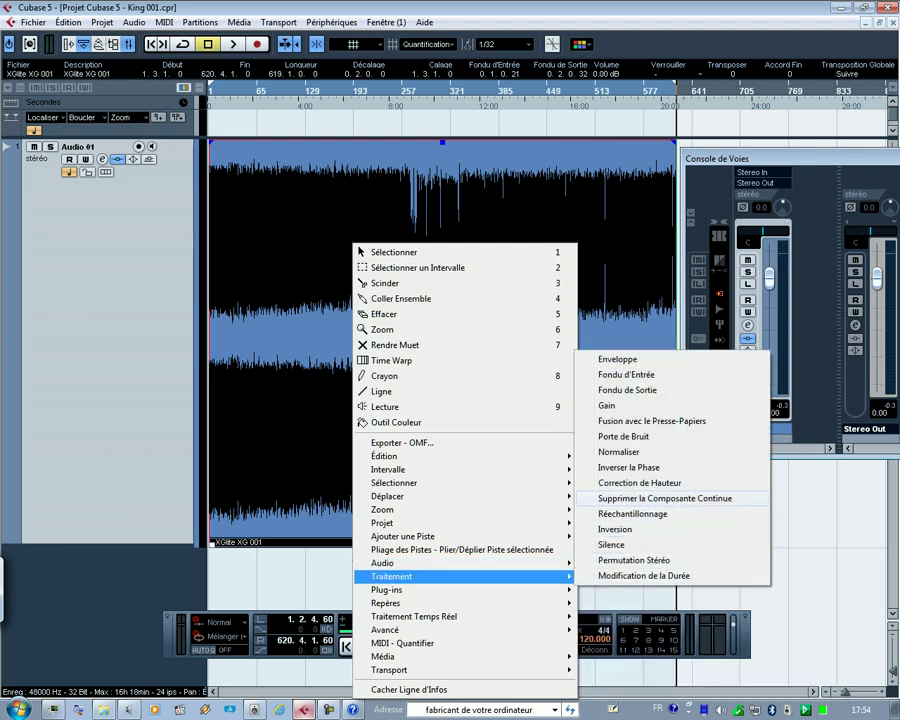
click(625, 452)
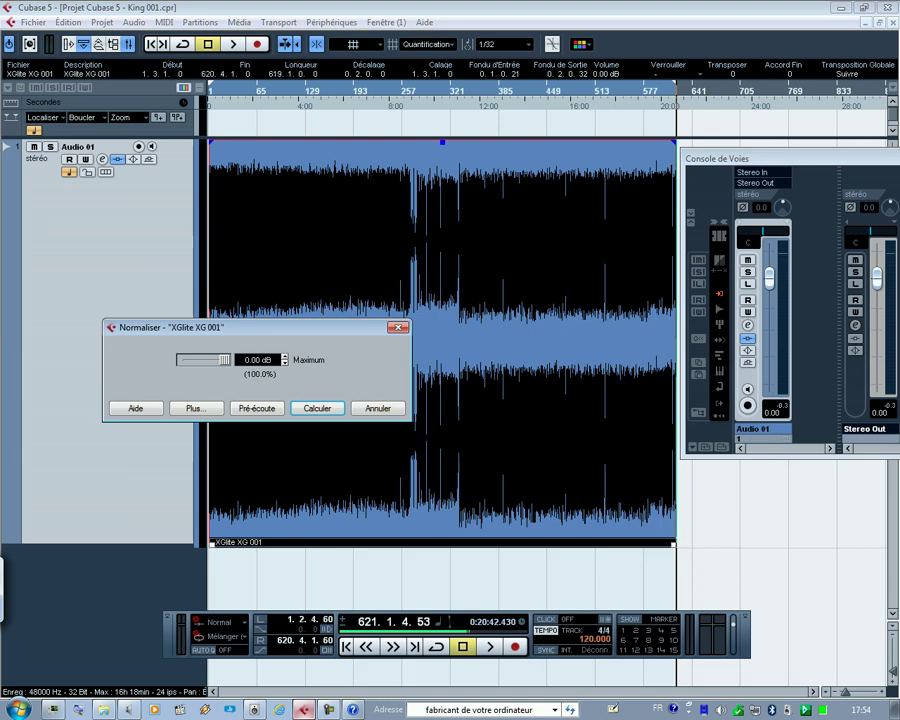
key(Return)
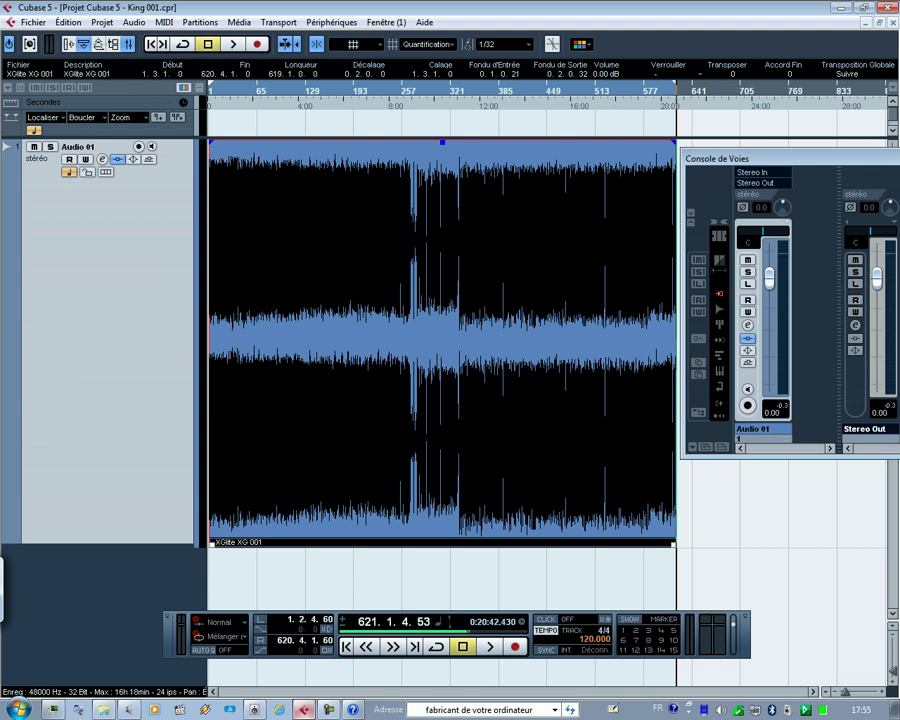
- Open the Audio 01 channel settings and its MultibandCompressor insert, and play the track through the effects
click(102, 159)
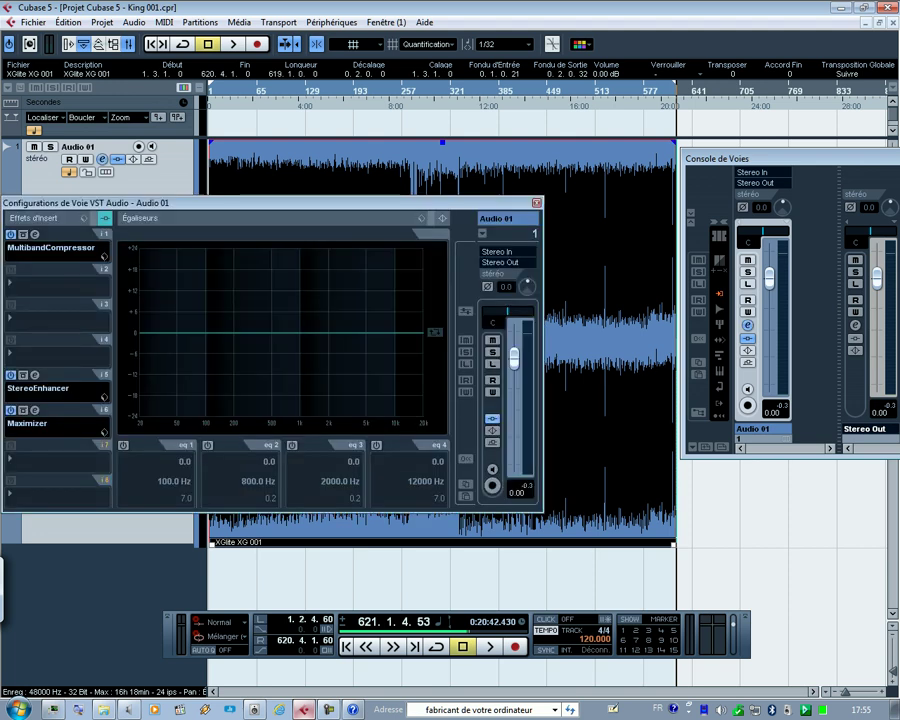
click(34, 234)
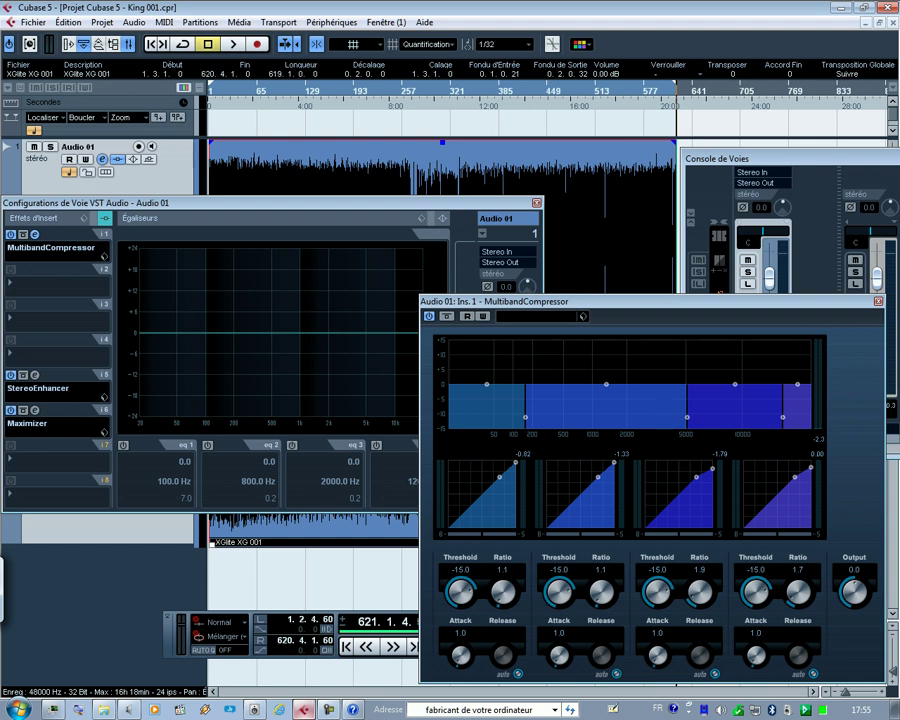
key(KP_Subtract)
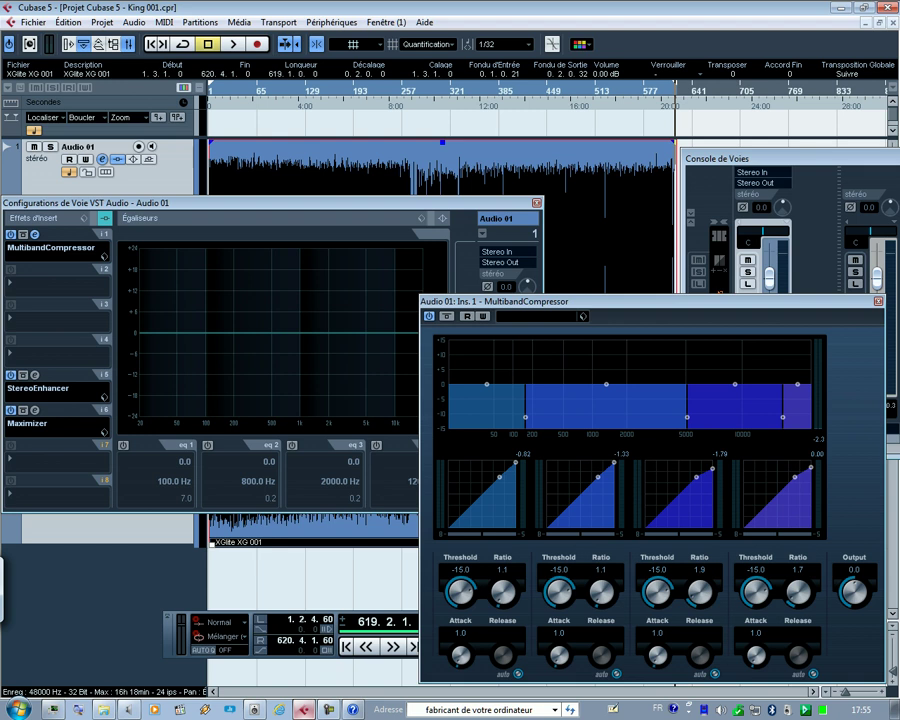
key(space)
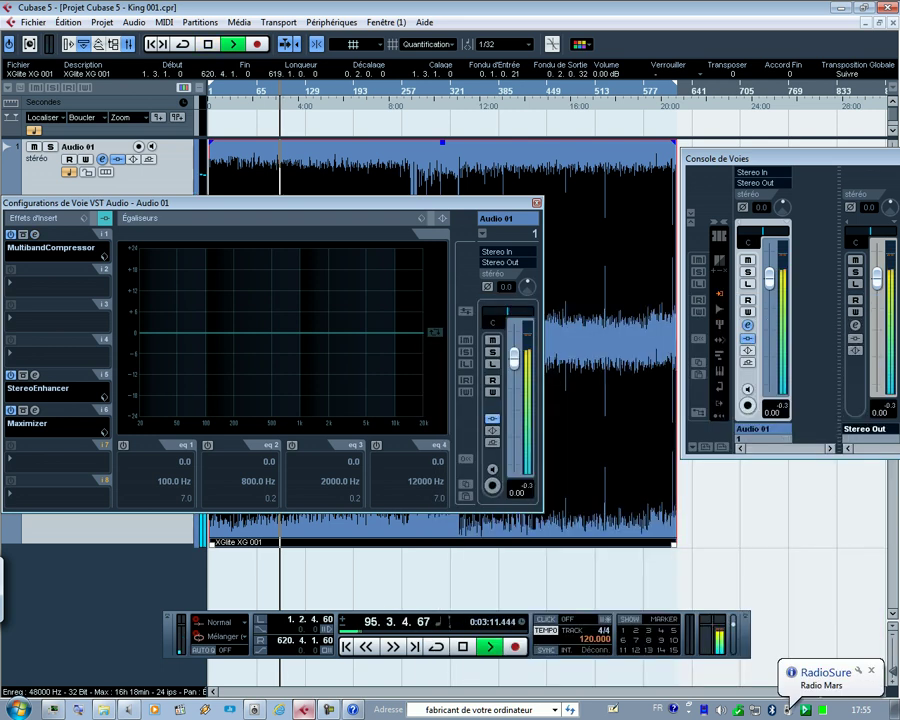
- Stop playback, inspect the StereoEnhancer and Maximizer inserts of Audio 01, and close its plug-in and channel settings windows
key(space)
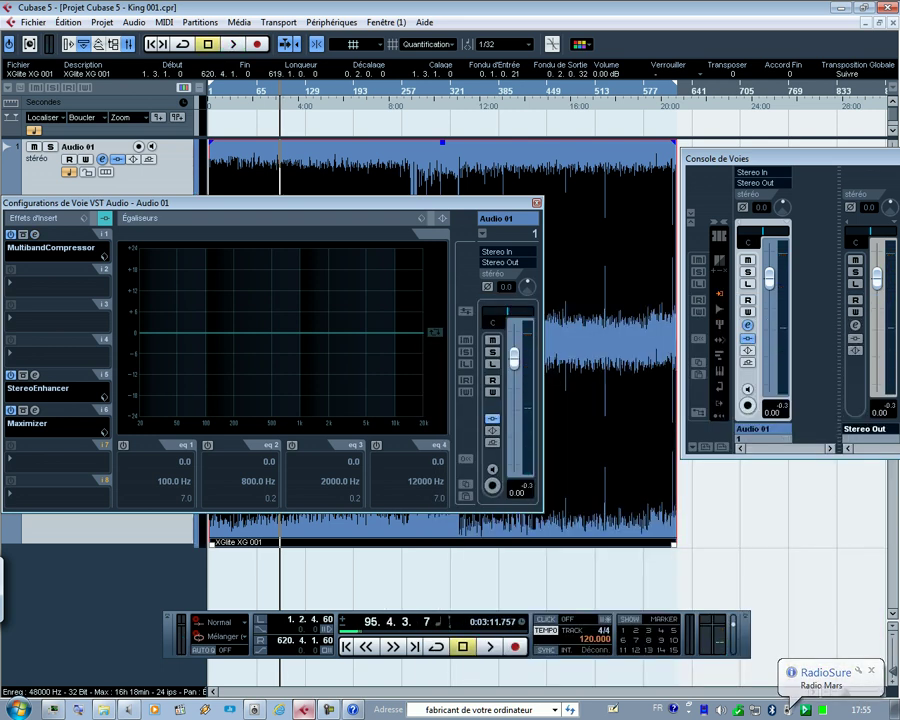
click(35, 375)
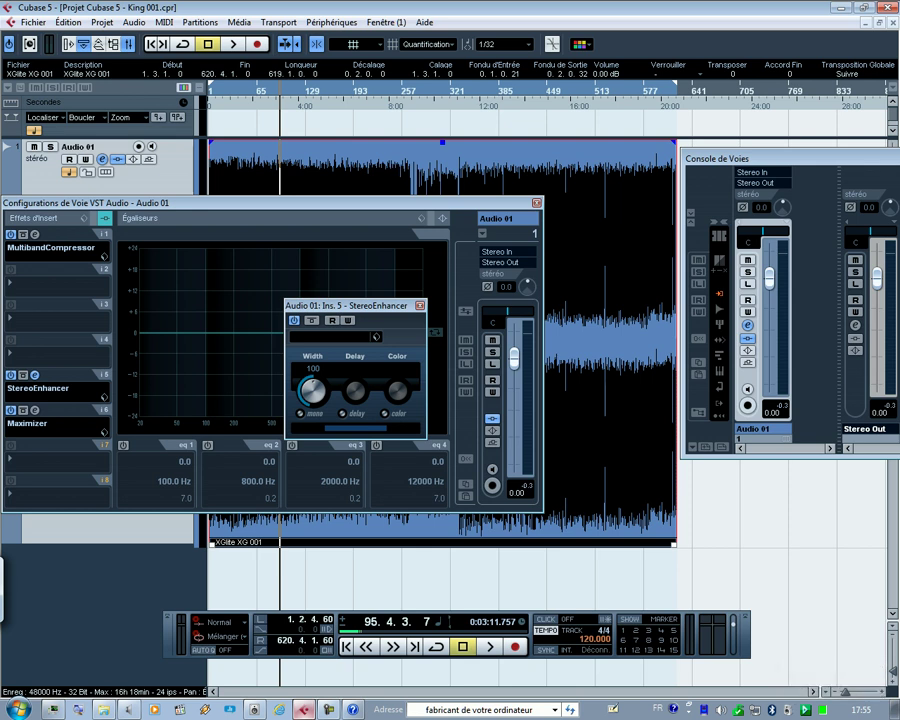
click(35, 410)
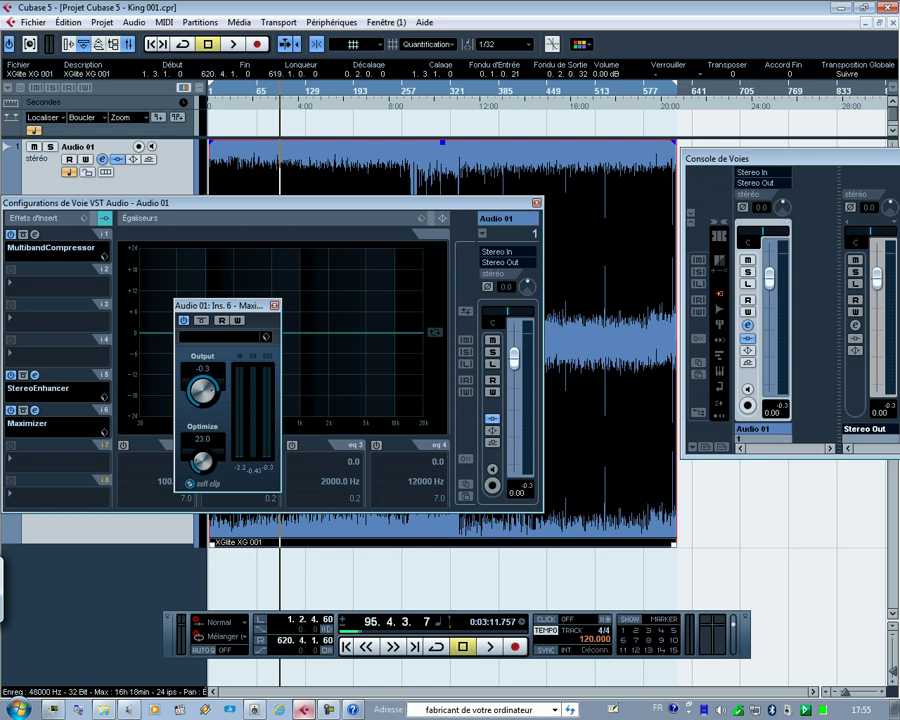
click(275, 306)
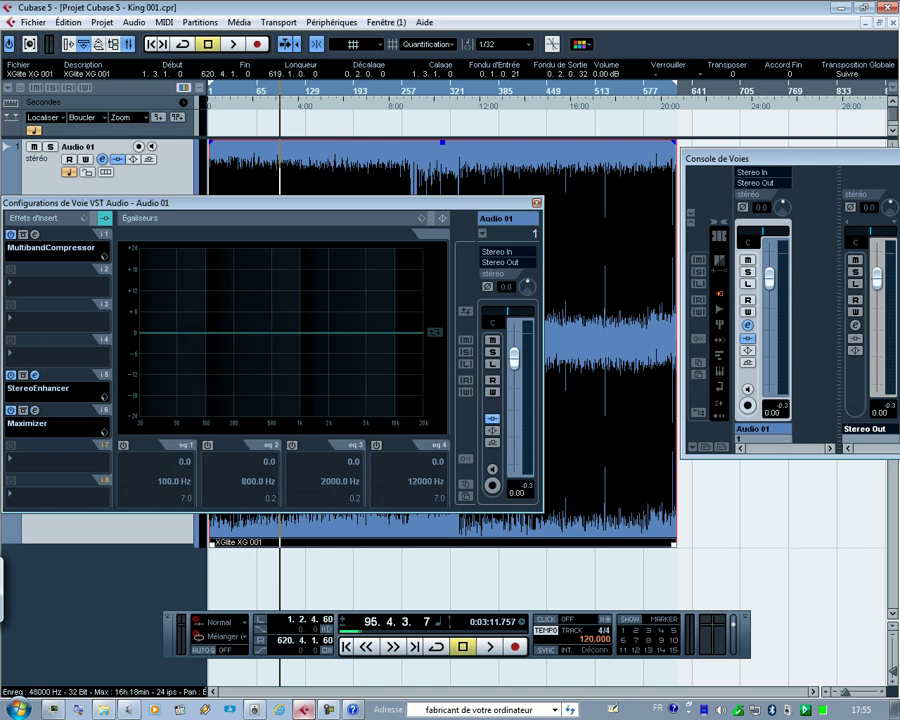
click(537, 203)
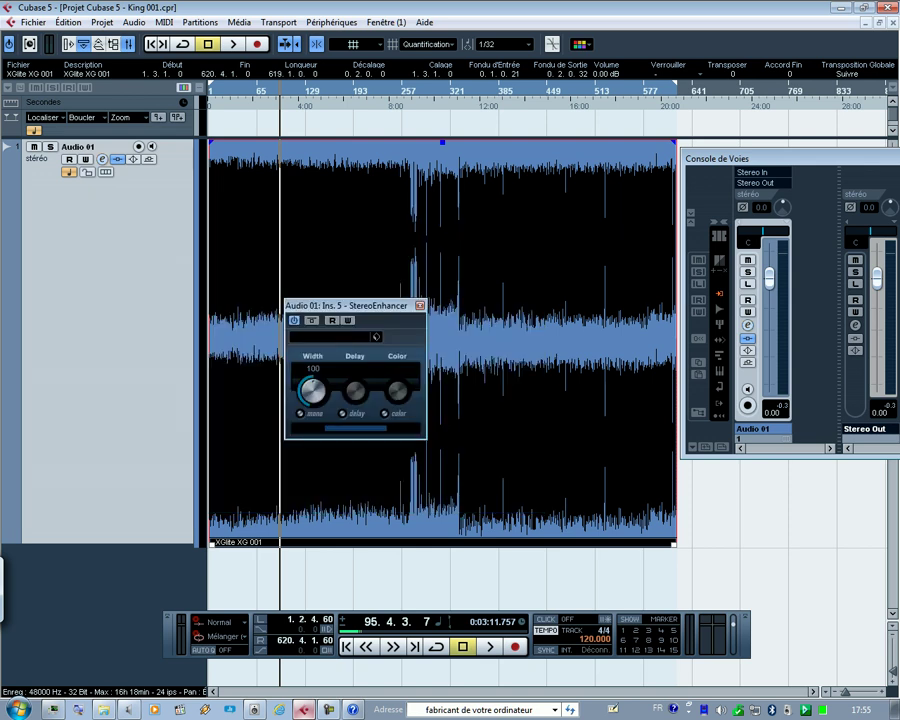
key(Escape)
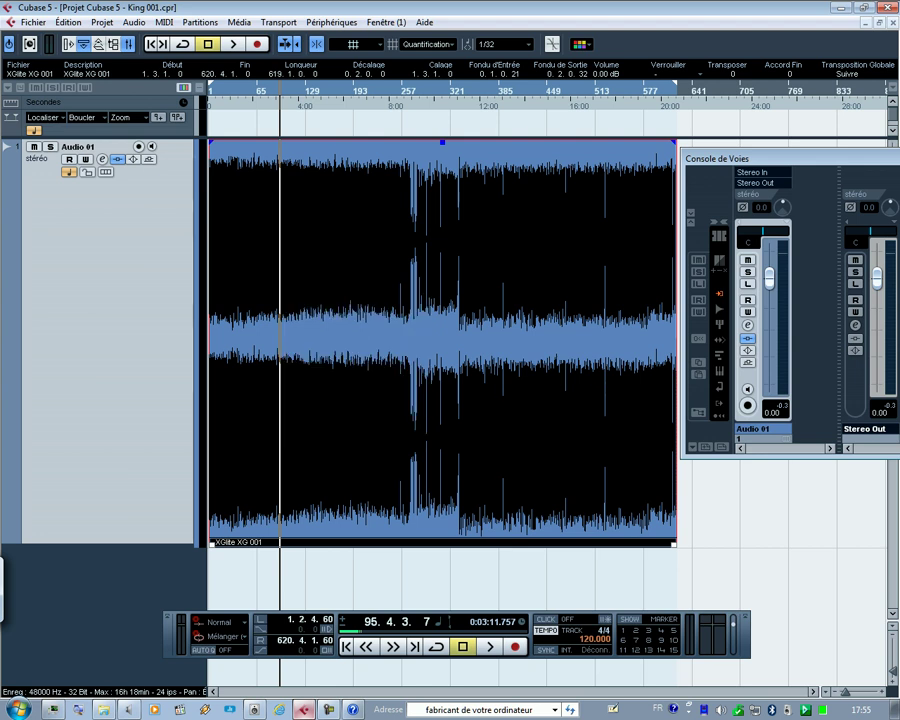
- Load AMT Amp Leveling into insert slot 7 of the Stereo Out channel and bring its whole editor into view
click(855, 325)
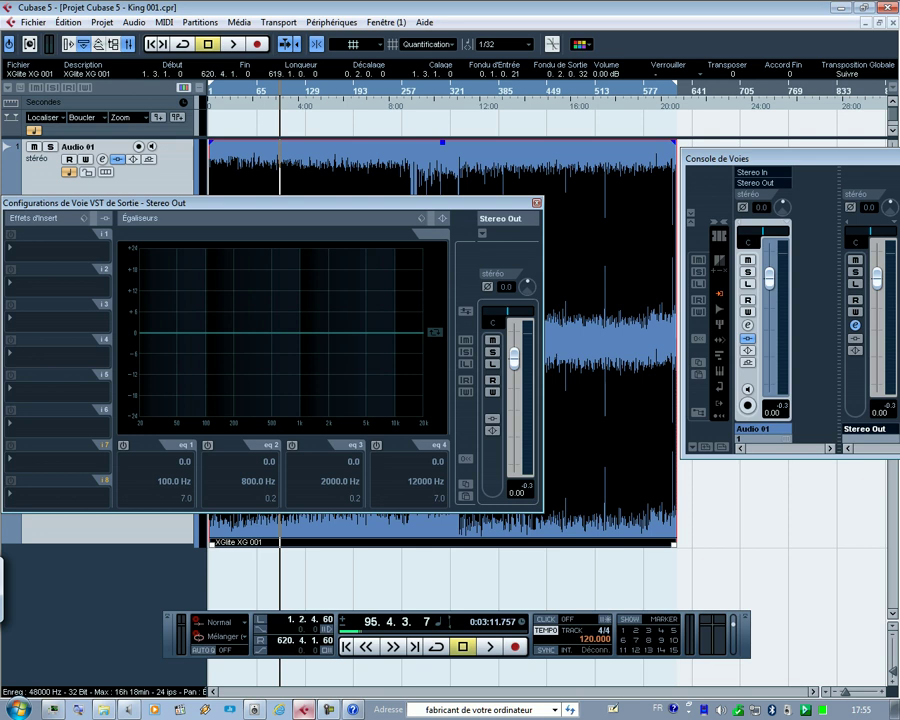
click(54, 247)
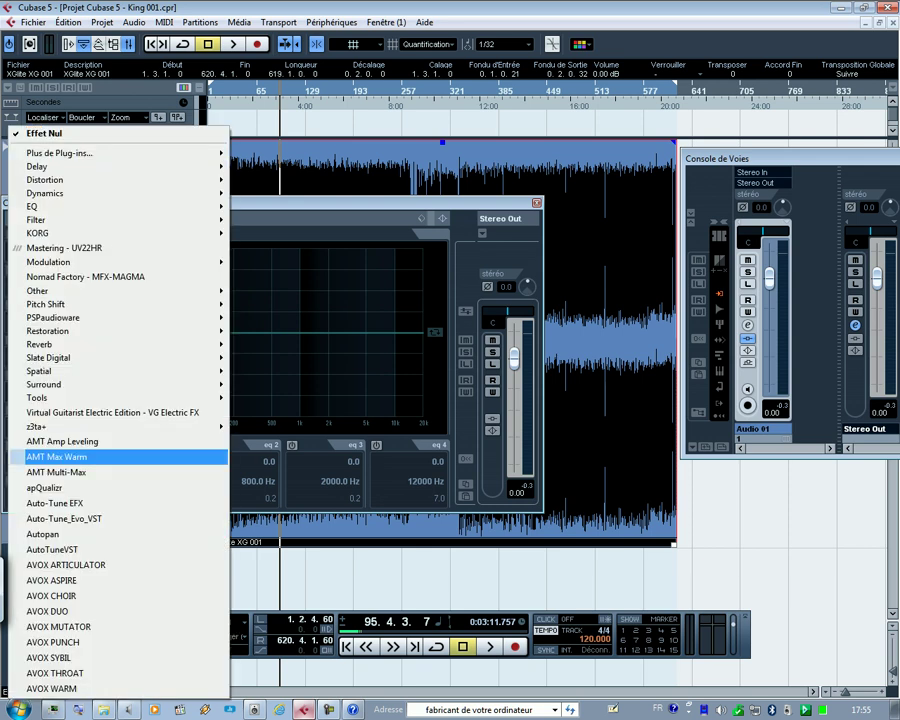
click(63, 442)
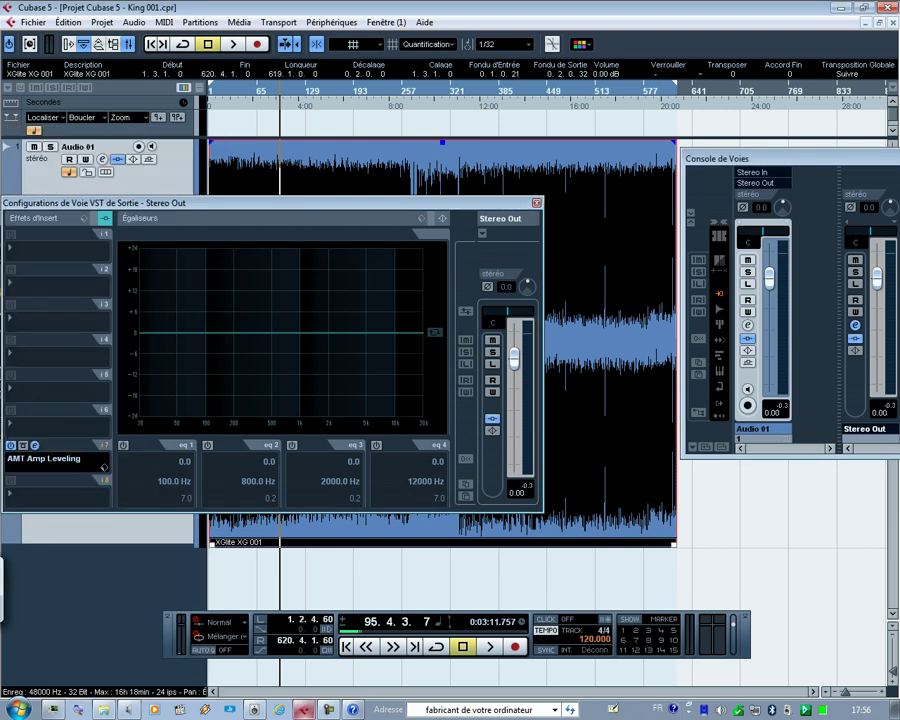
click(103, 466)
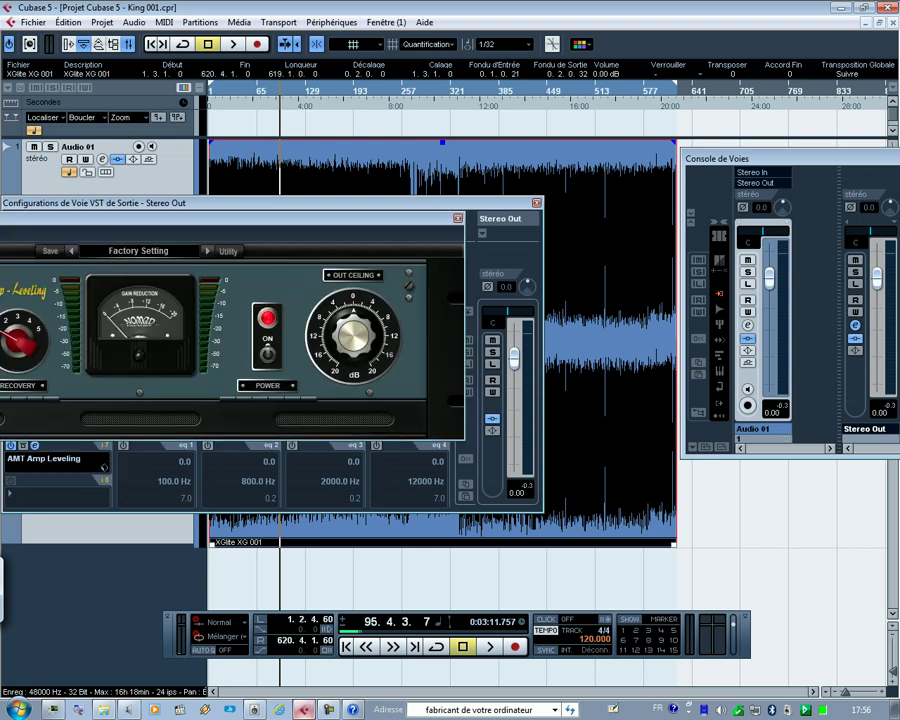
drag(150, 218, 414, 217)
- Load the 01A-Mix Mastering preset Master Gain +6.0 dB in AMT Amp Leveling and play two passages through it
click(404, 250)
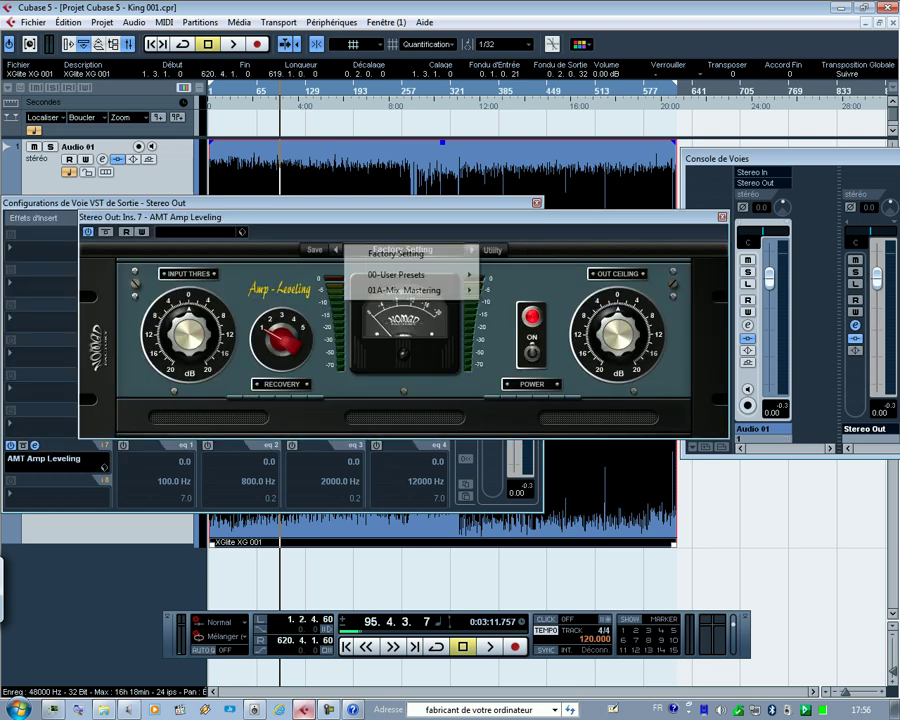
mouse_move(440, 290)
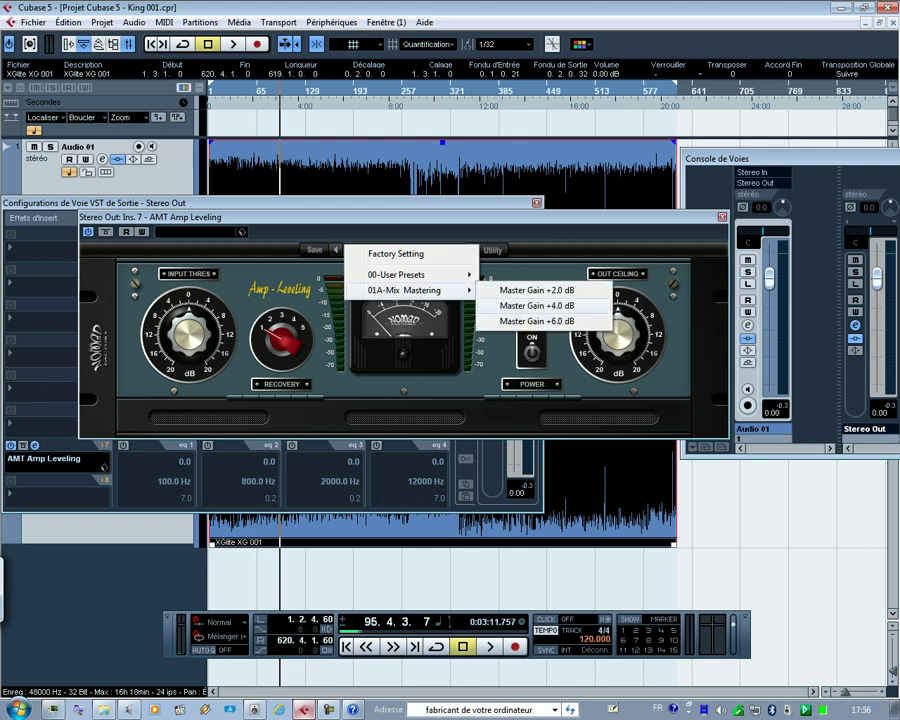
click(535, 320)
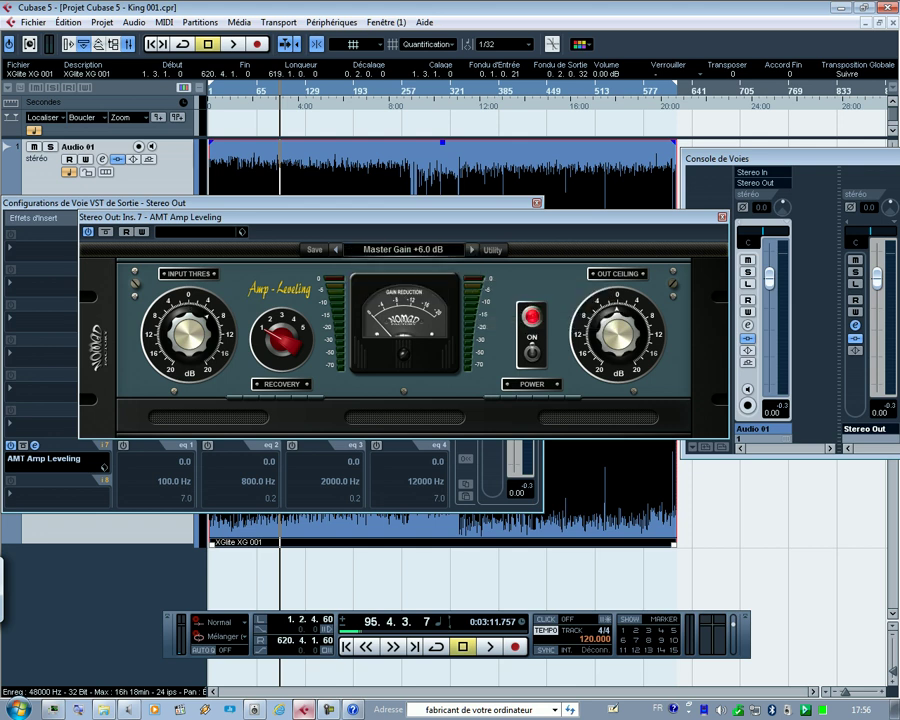
key(space)
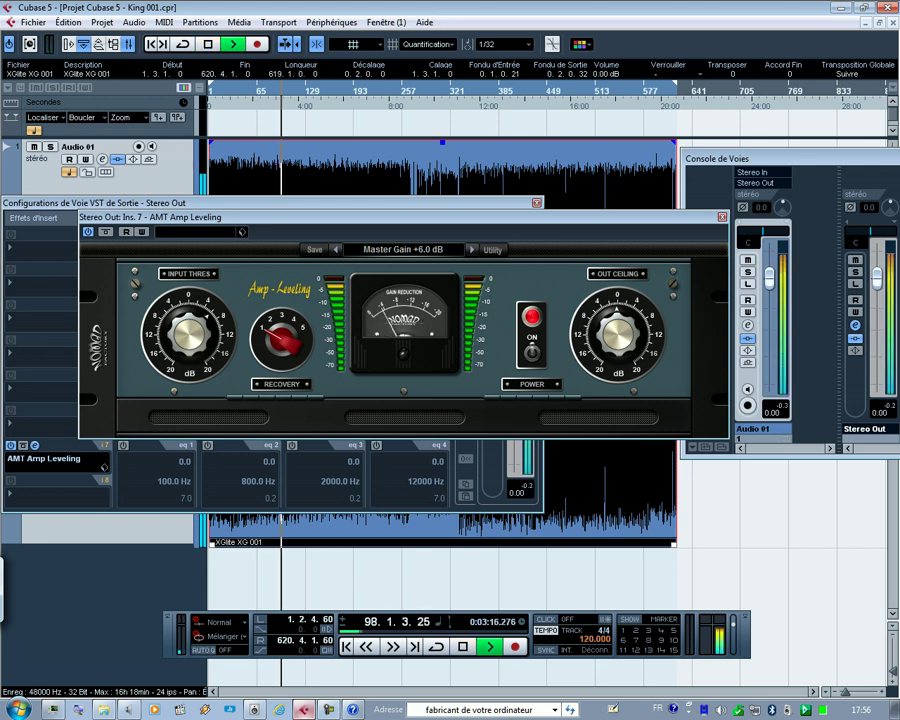
key(space)
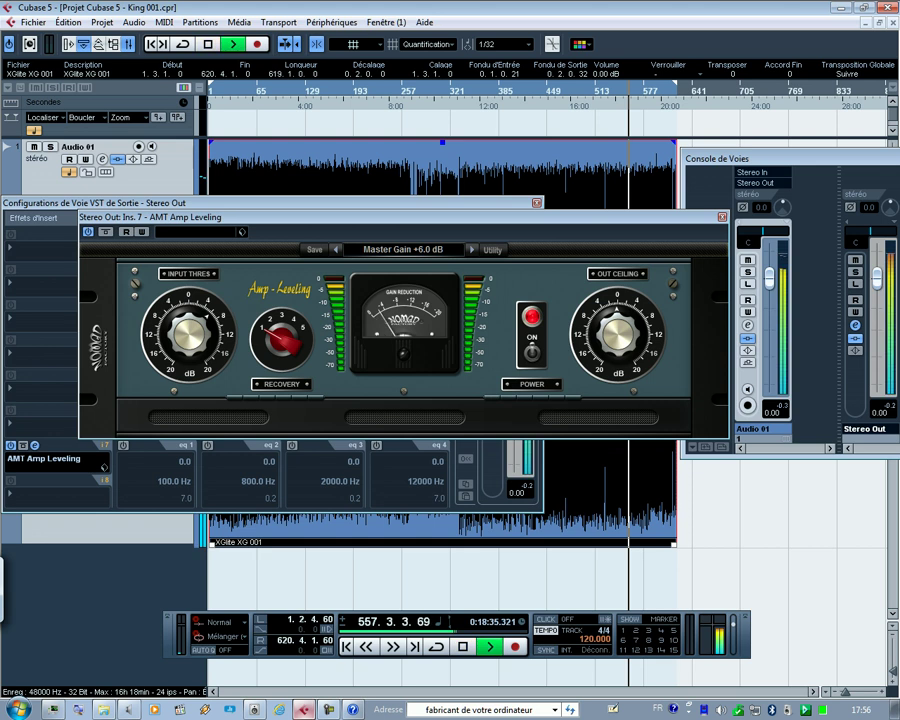
key(space)
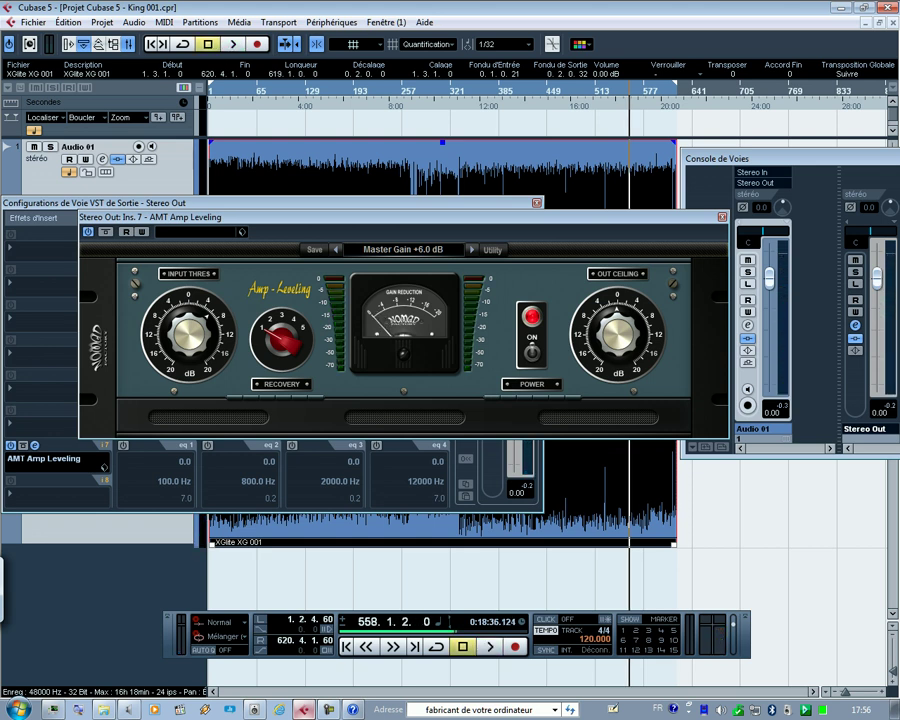
- Clear the project view by closing the AMT Amp Leveling editor, the Stereo Out settings, the channel mixer and the transport panel
click(104, 467)
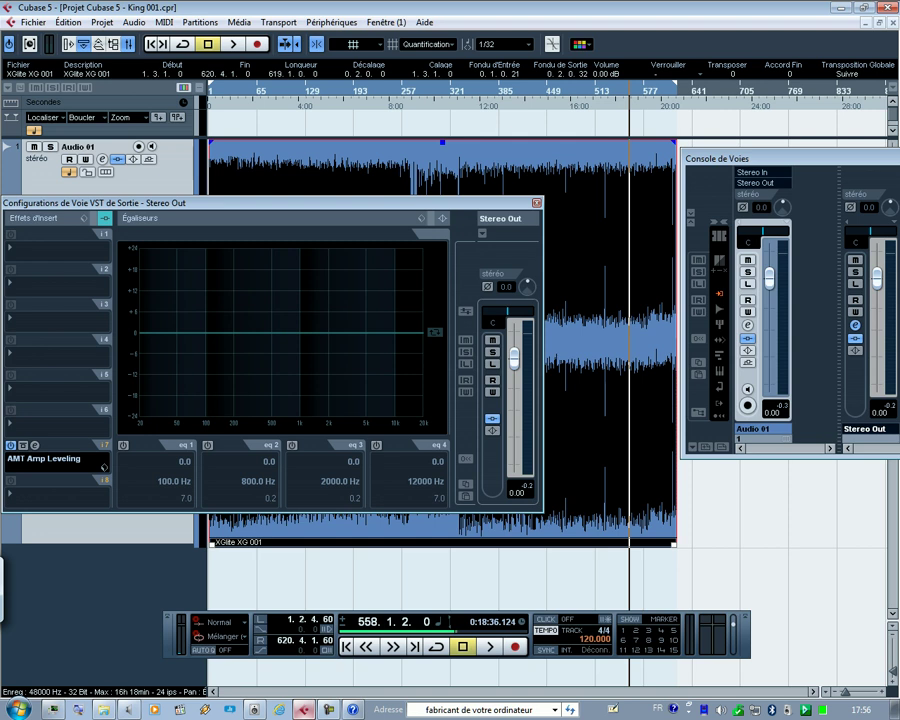
click(537, 203)
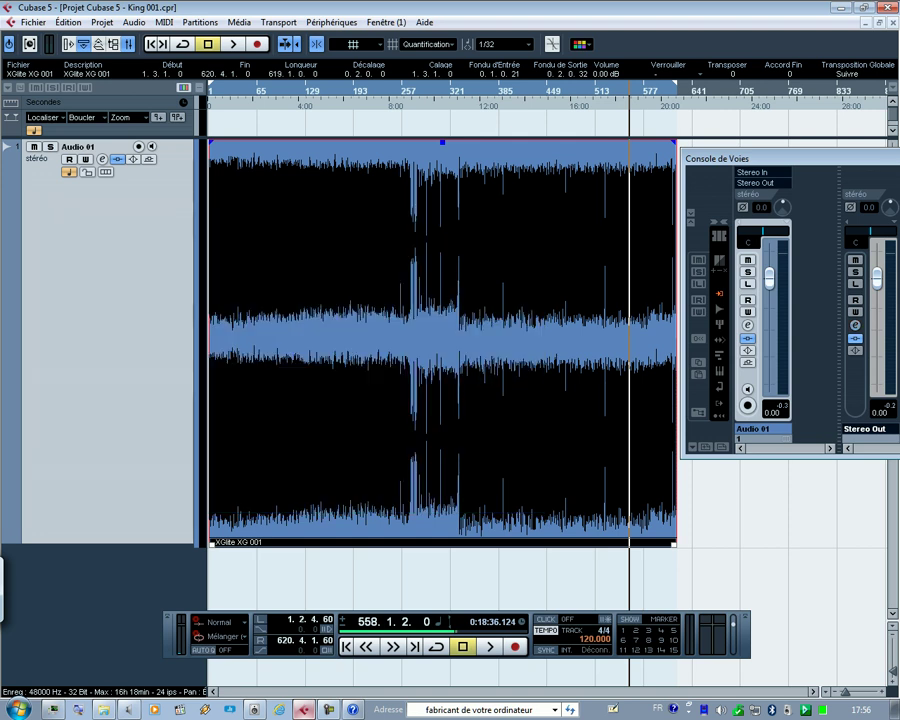
drag(785, 158, 714, 162)
click(836, 163)
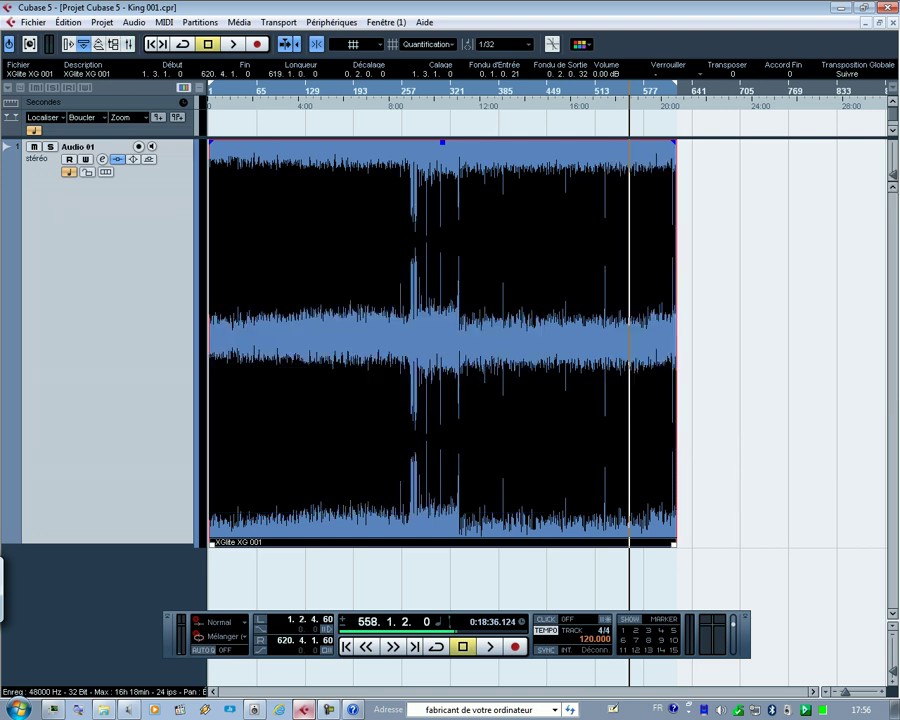
key(F2)
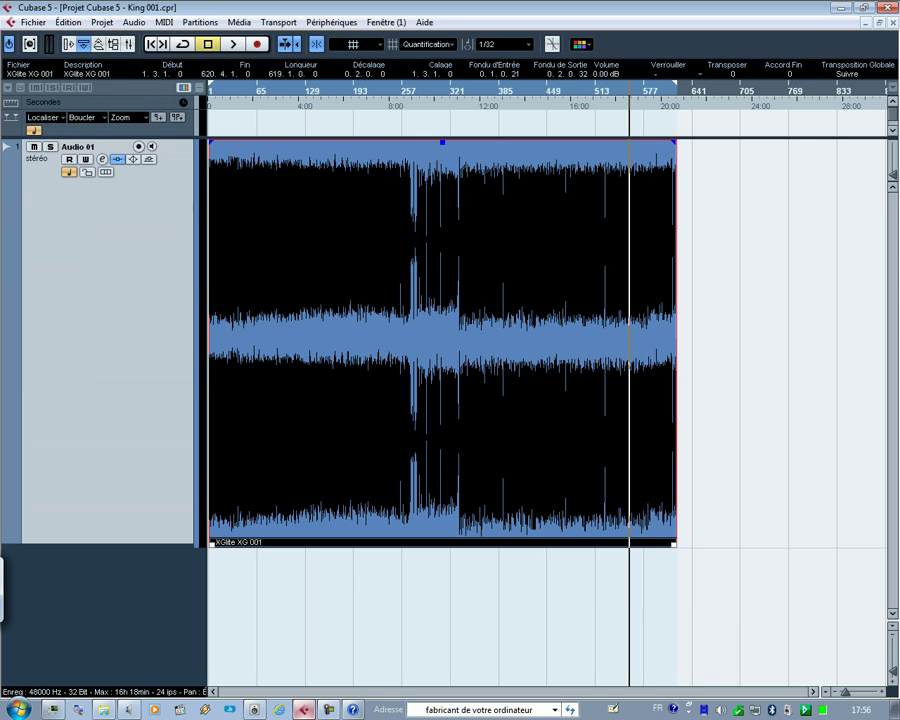
- Add a cycle marker between the left and right locators, zoom the project to it and deselect everything
drag(756, 214, 451, 361)
click(177, 117)
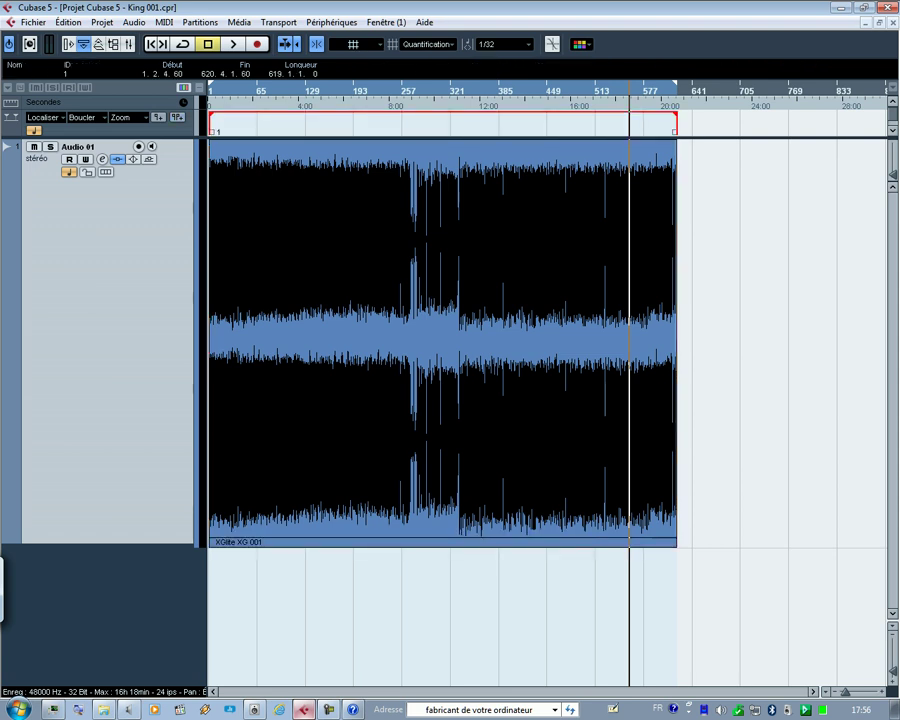
click(127, 117)
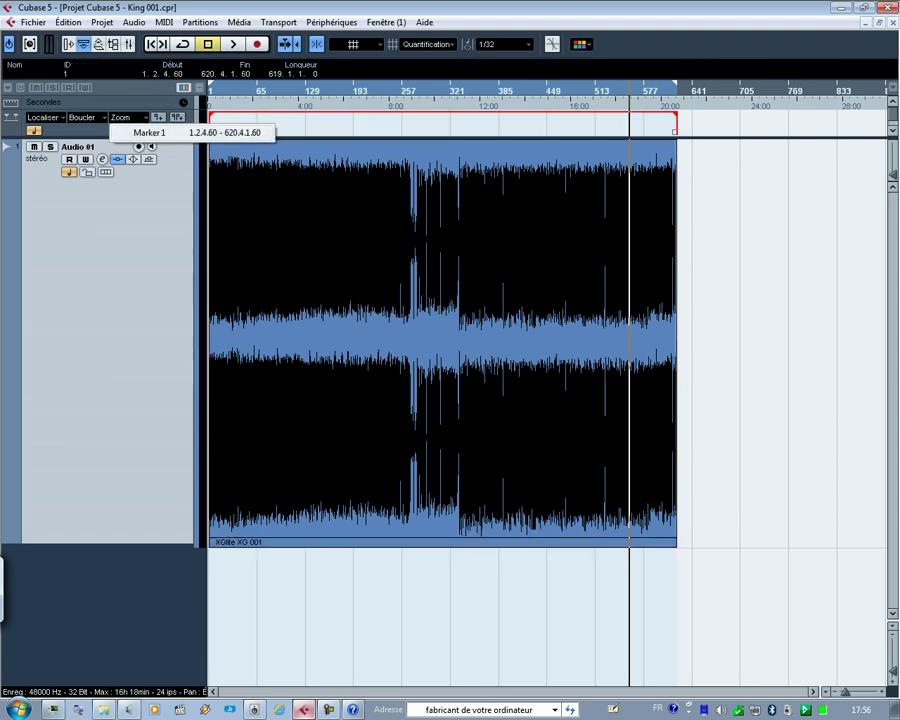
click(150, 132)
key(ctrl+shift+a)
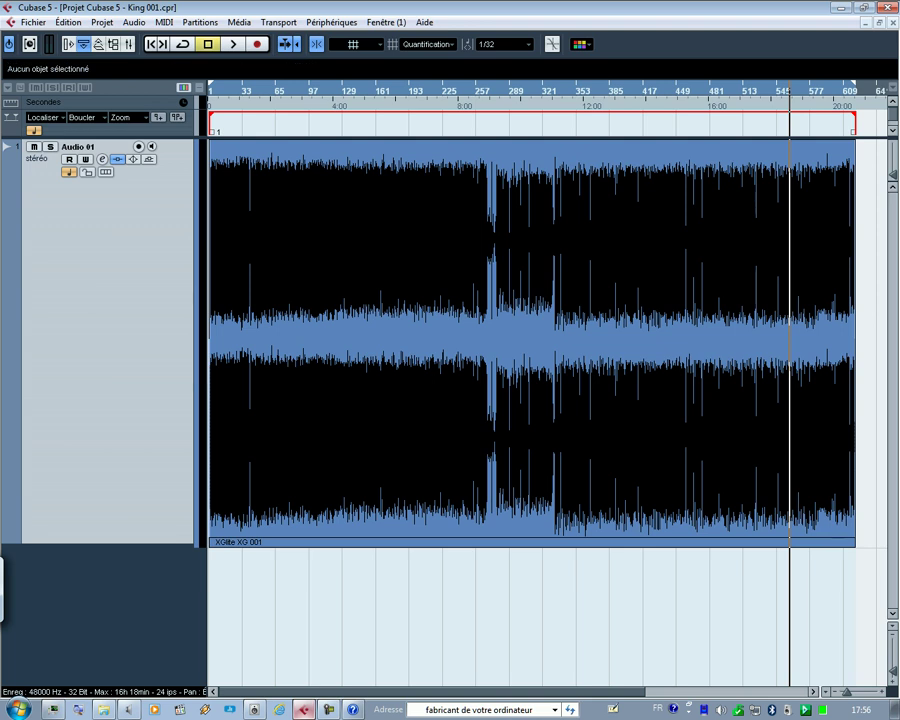
click(500, 612)
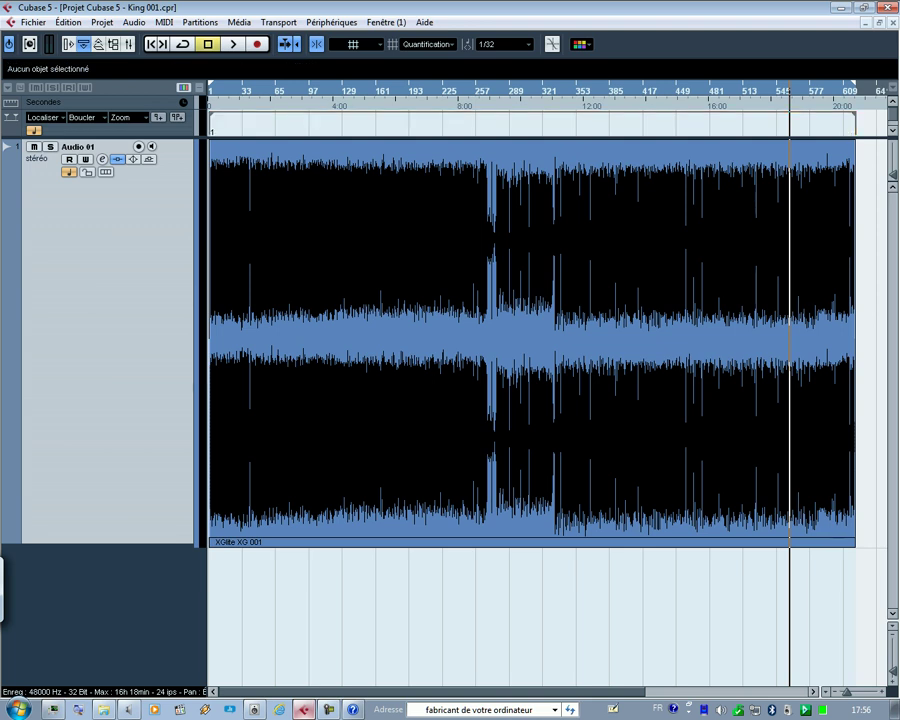
- Save the King 001 project and open the Audio Mixdown export settings
click(33, 22)
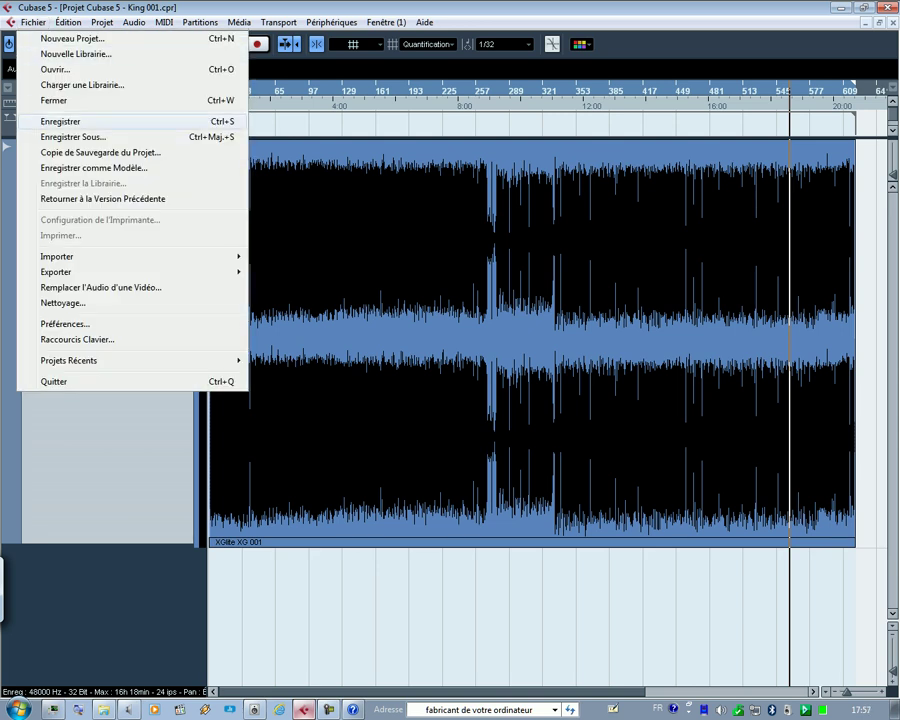
click(62, 121)
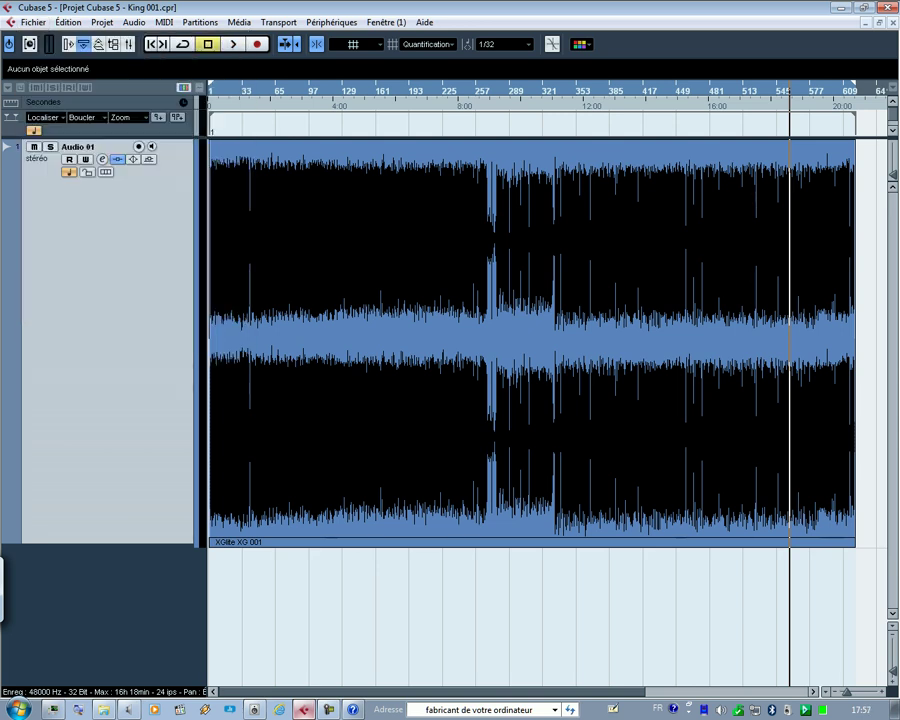
click(33, 22)
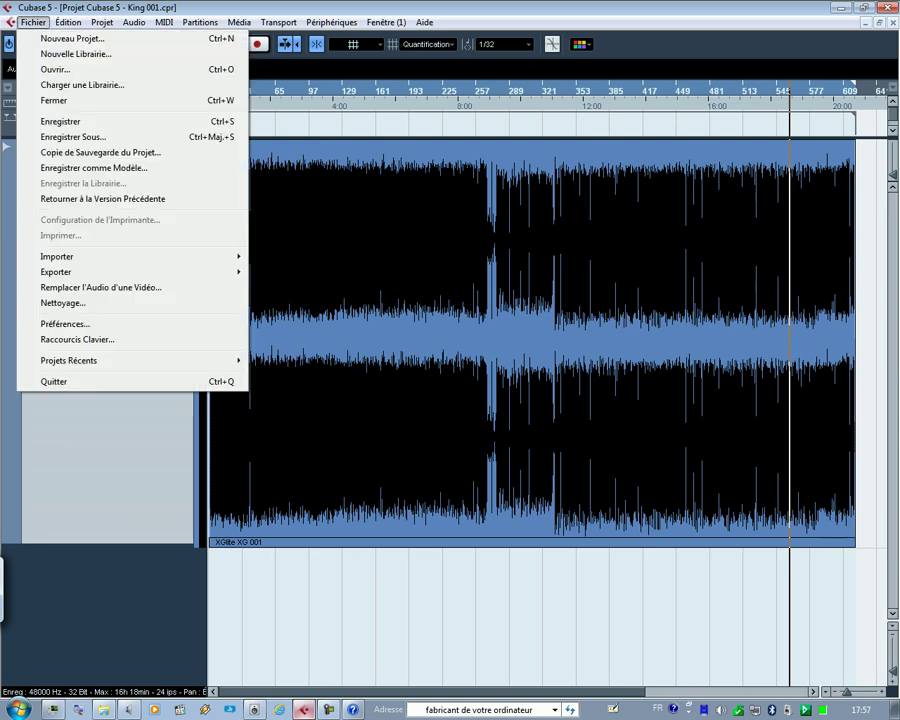
key(Down)
key(Right)
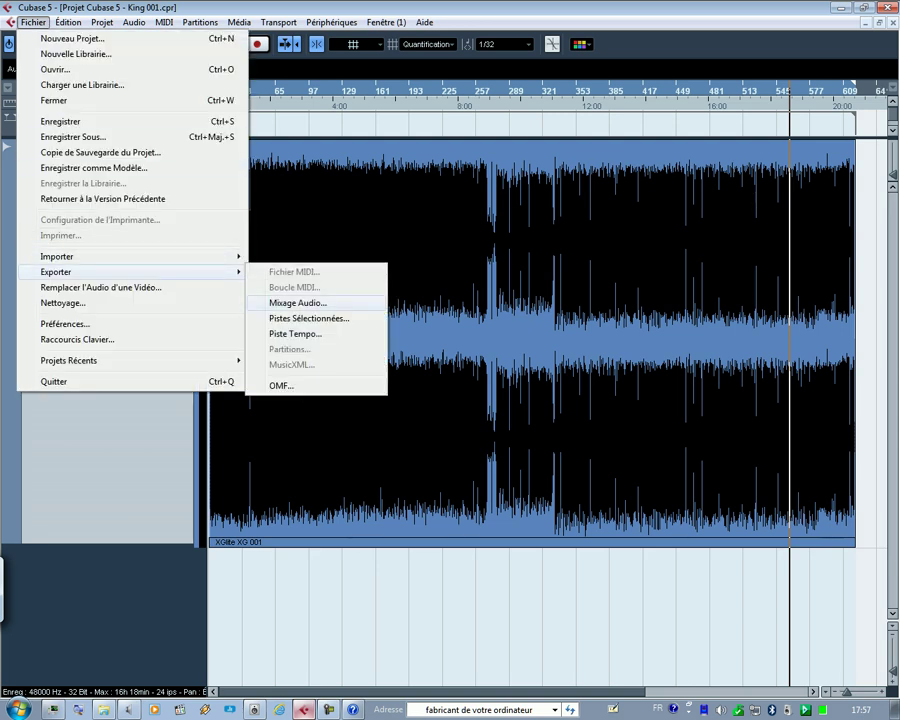
key(Return)
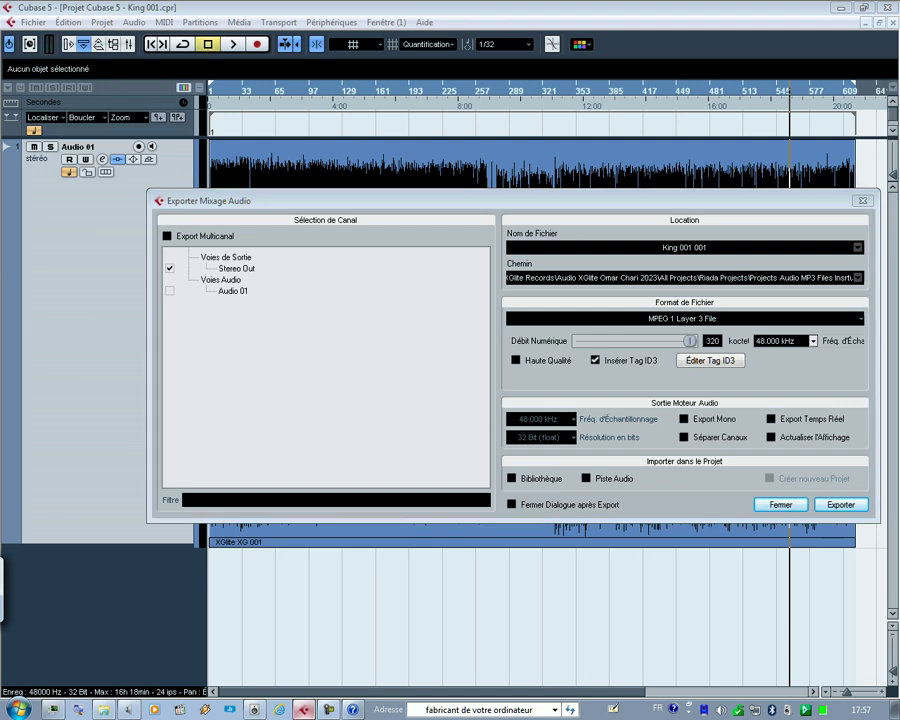
- Browse for a new export location for King 001 001, starting from the 270 Go (F:) drive
key(Return)
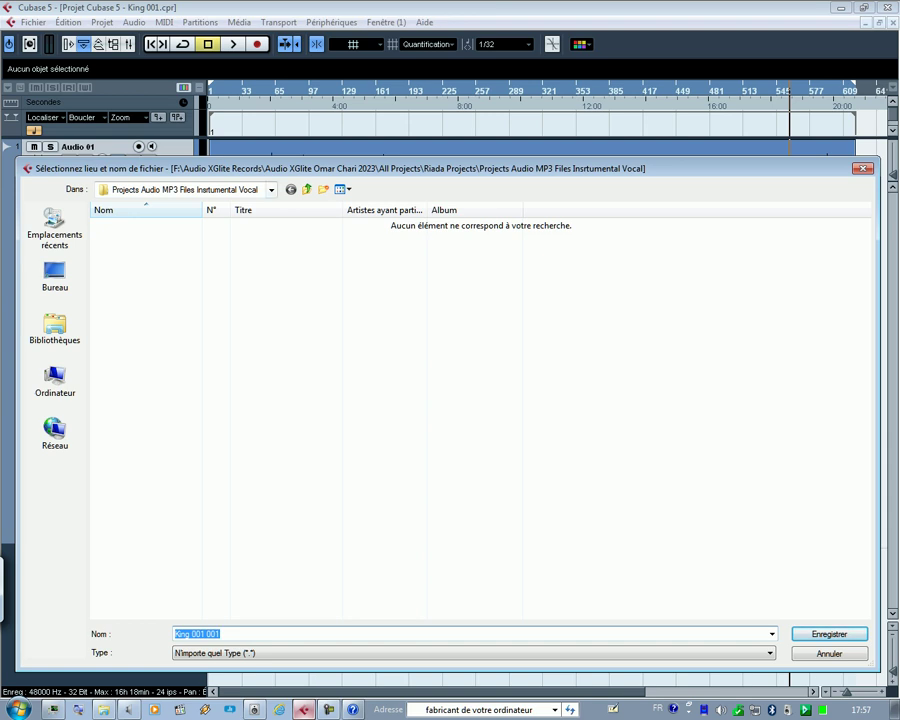
click(271, 190)
key(Down)
key(Down)
key(Down)
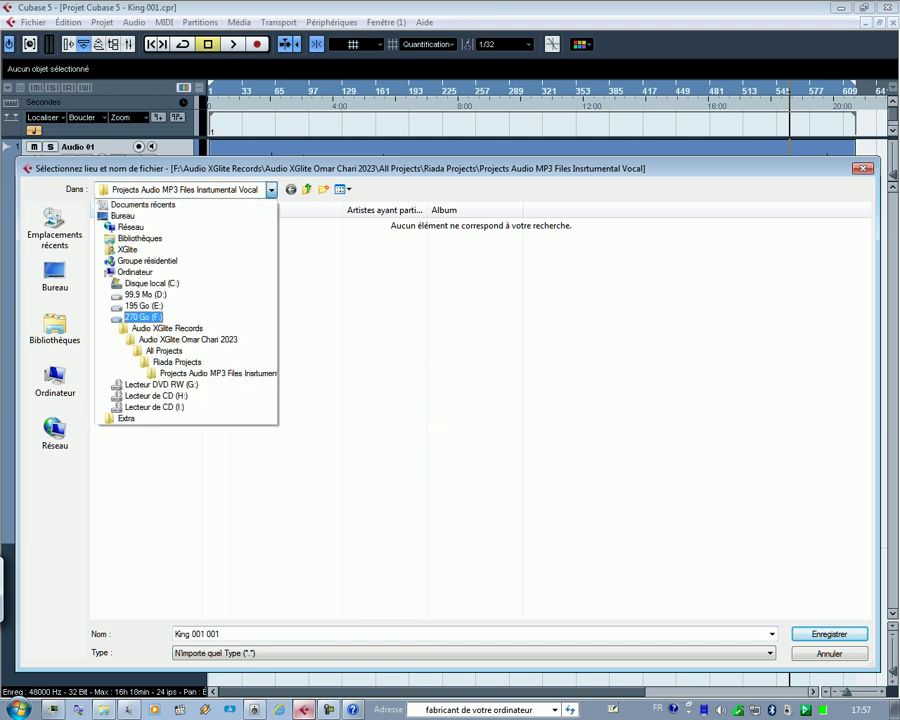
key(Down)
key(Up)
key(Return)
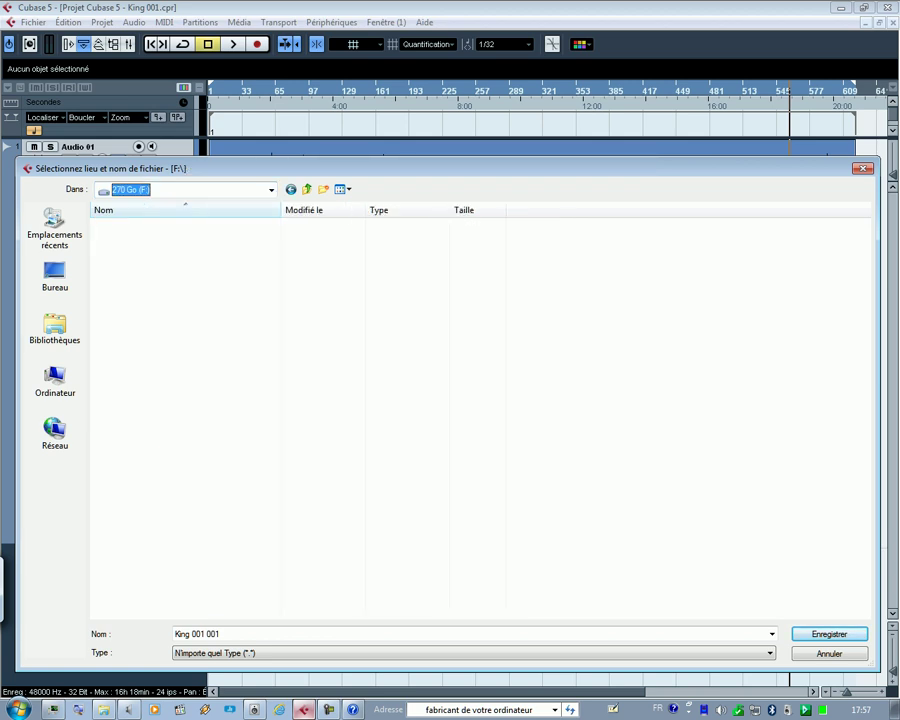
- Set the export path to the folder F:\Mix Cubase\2Nouveau dossier, keeping the file name King 001 001
double_click(140, 262)
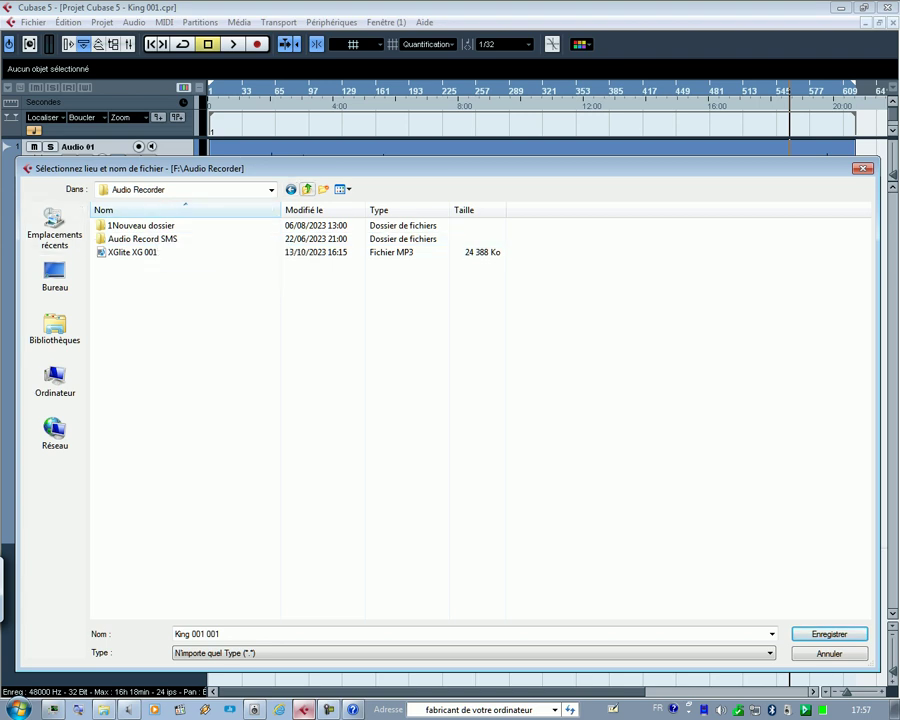
click(307, 189)
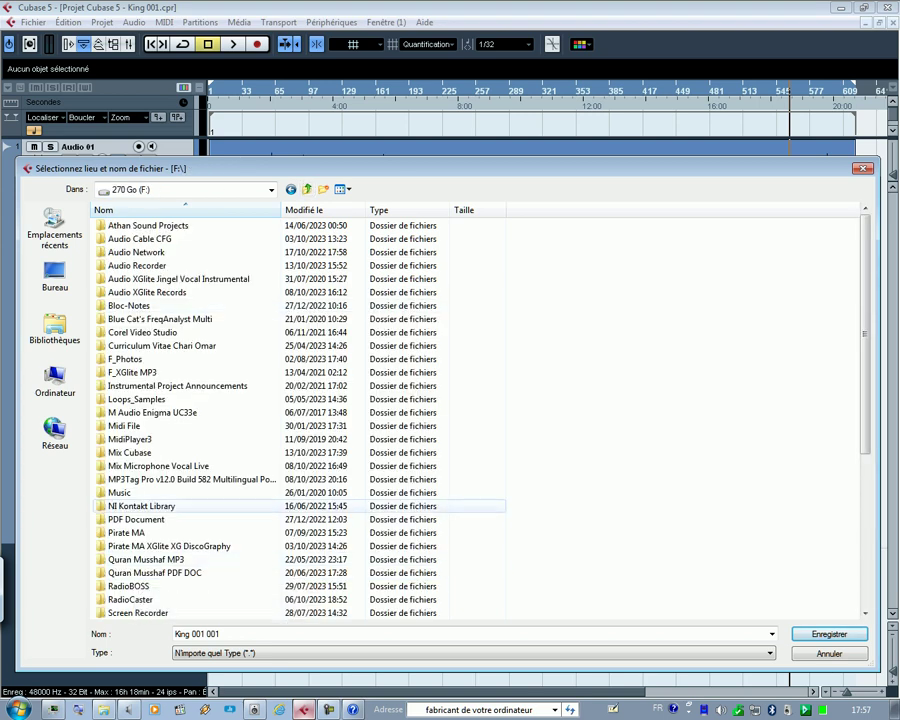
double_click(130, 452)
click(141, 239)
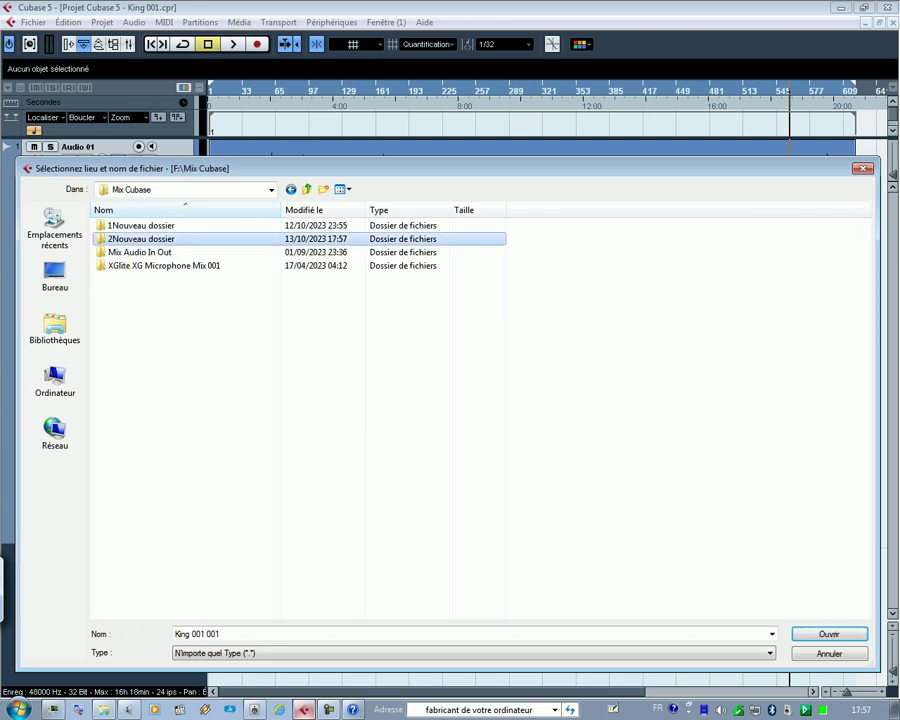
double_click(141, 239)
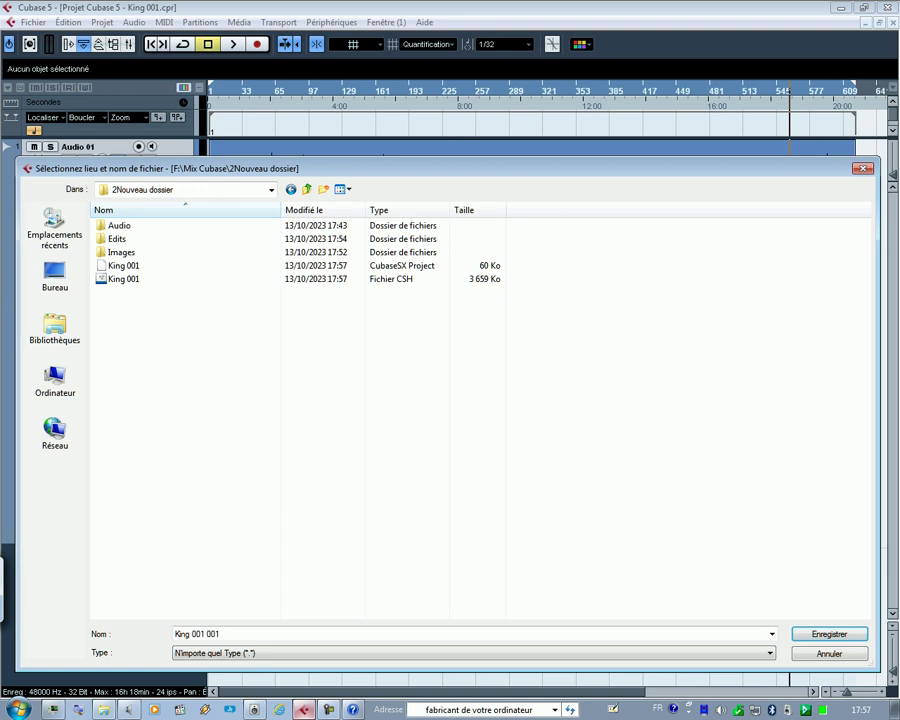
key(Return)
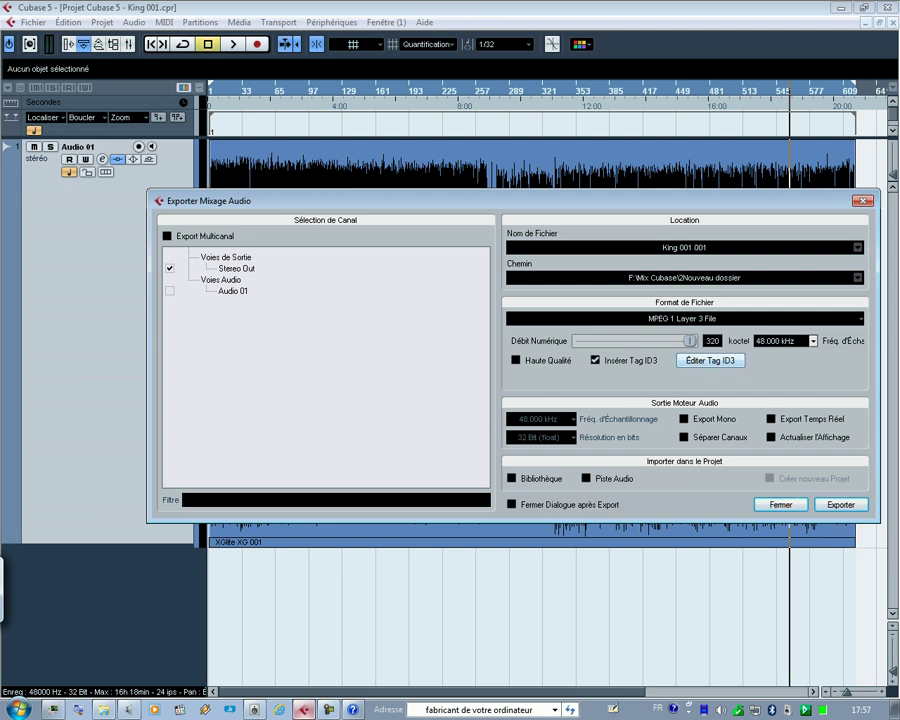
- Copy the word King from the export file name and paste it as the ID3 tag title
click(679, 247)
drag(679, 247, 662, 247)
right_click(670, 248)
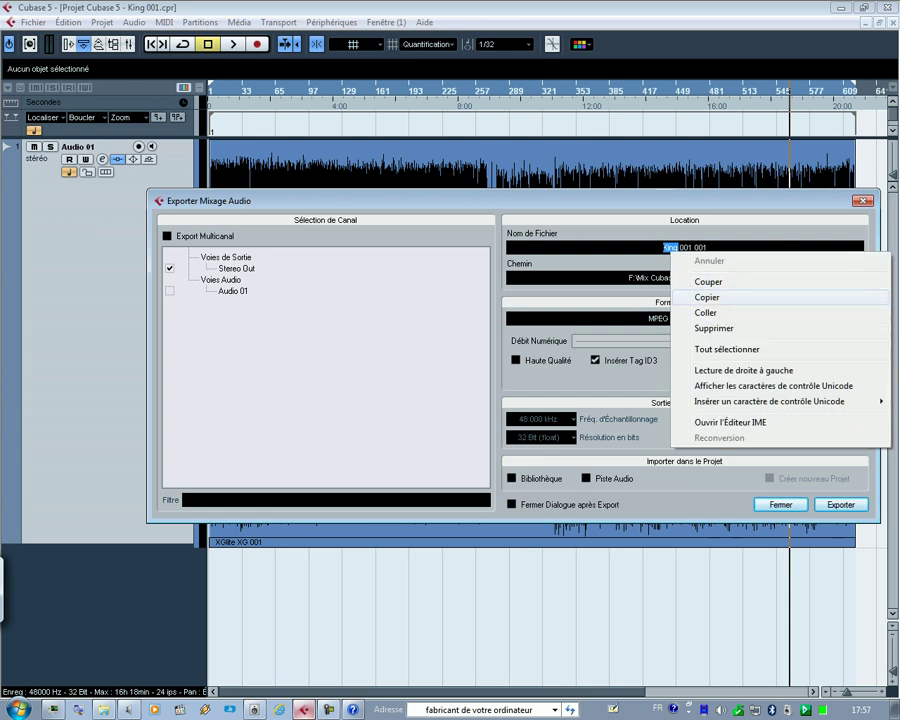
click(707, 297)
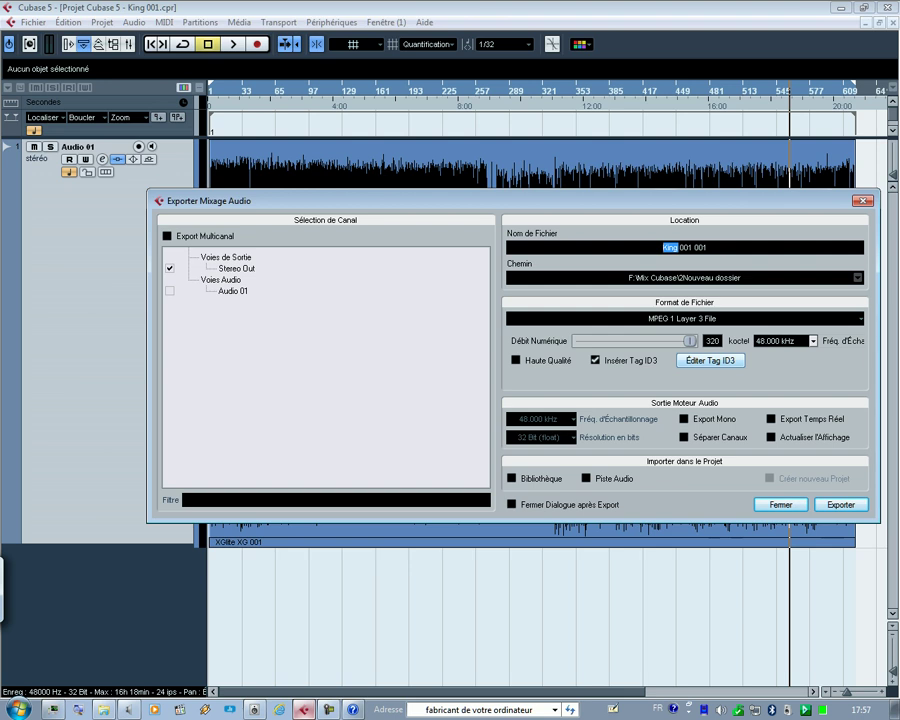
click(711, 361)
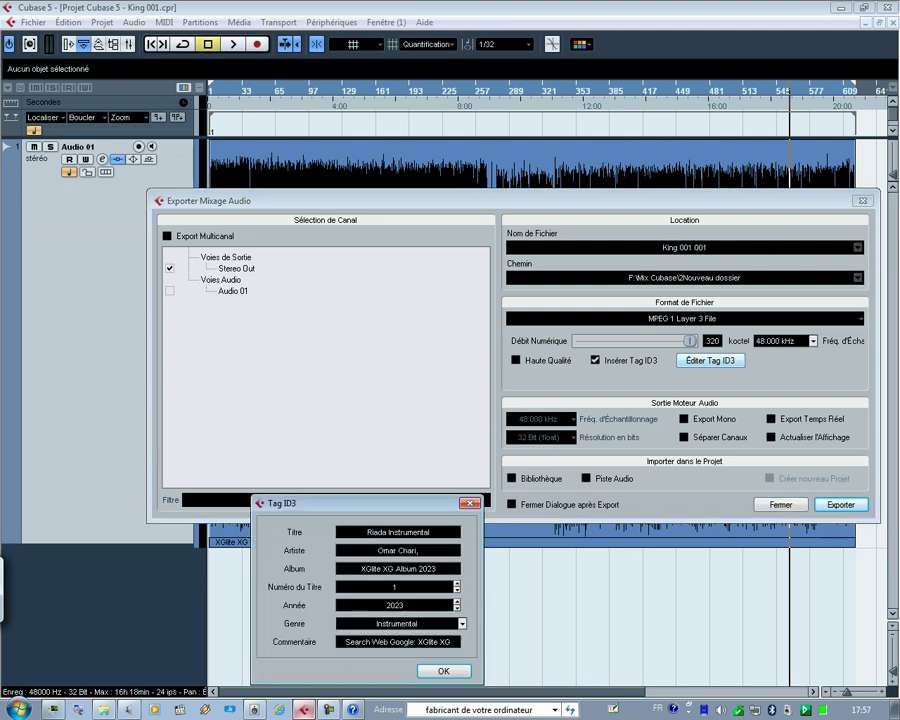
click(416, 532)
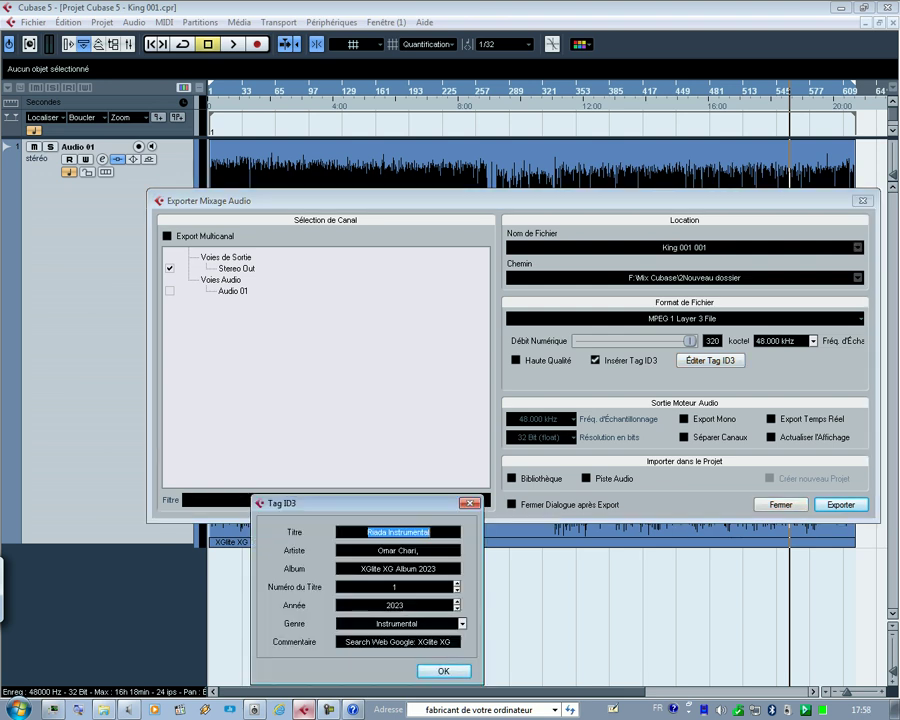
right_click(416, 532)
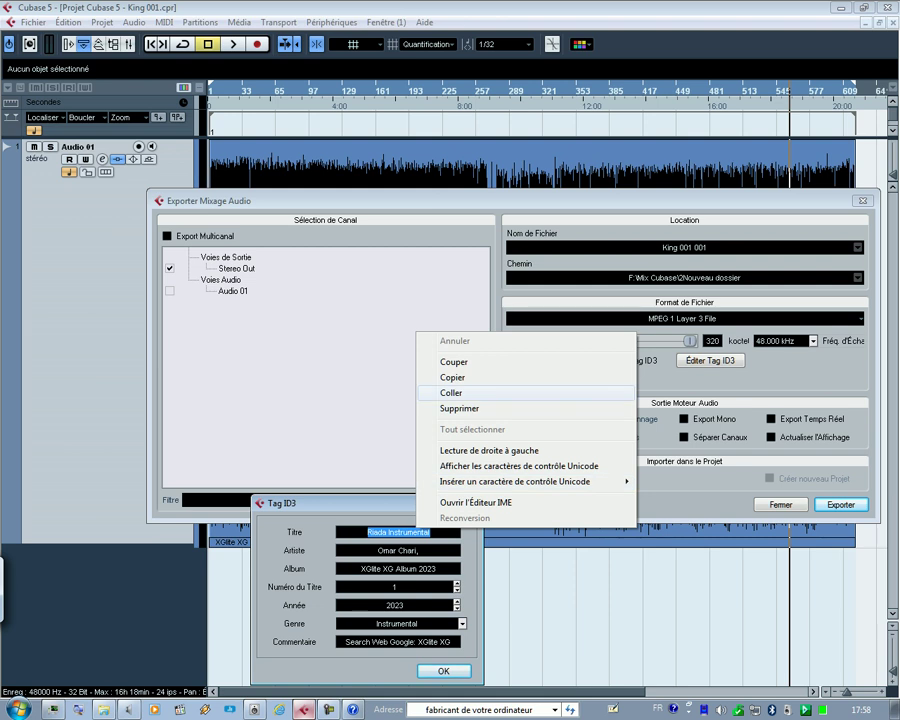
click(451, 393)
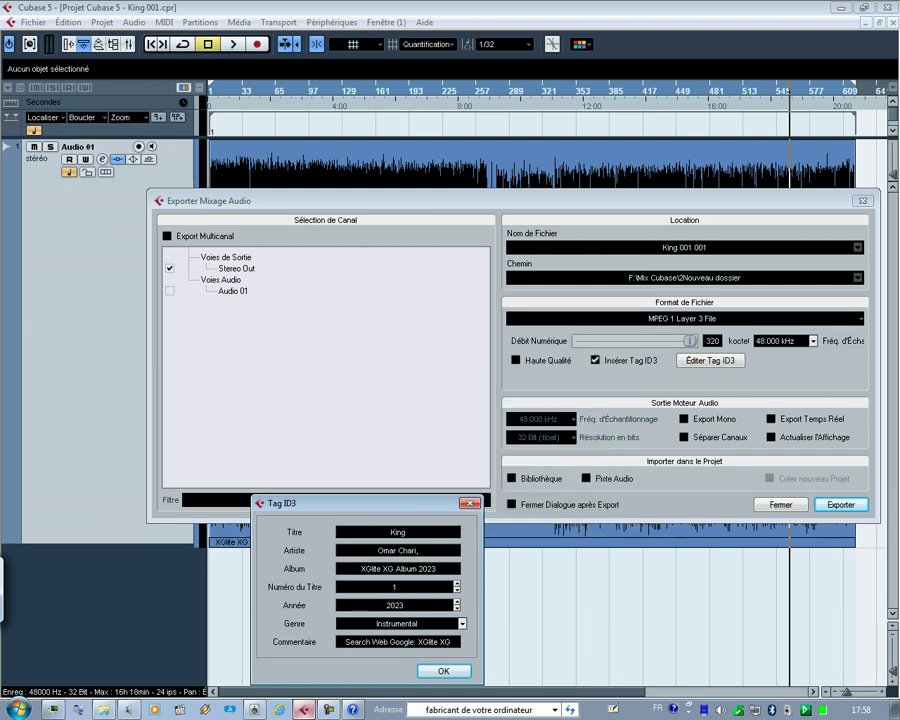
- Bring up the on-screen keyboard, move the ID3 tag window clear of it and extend the title to King 2023
click(8, 591)
drag(366, 503, 368, 302)
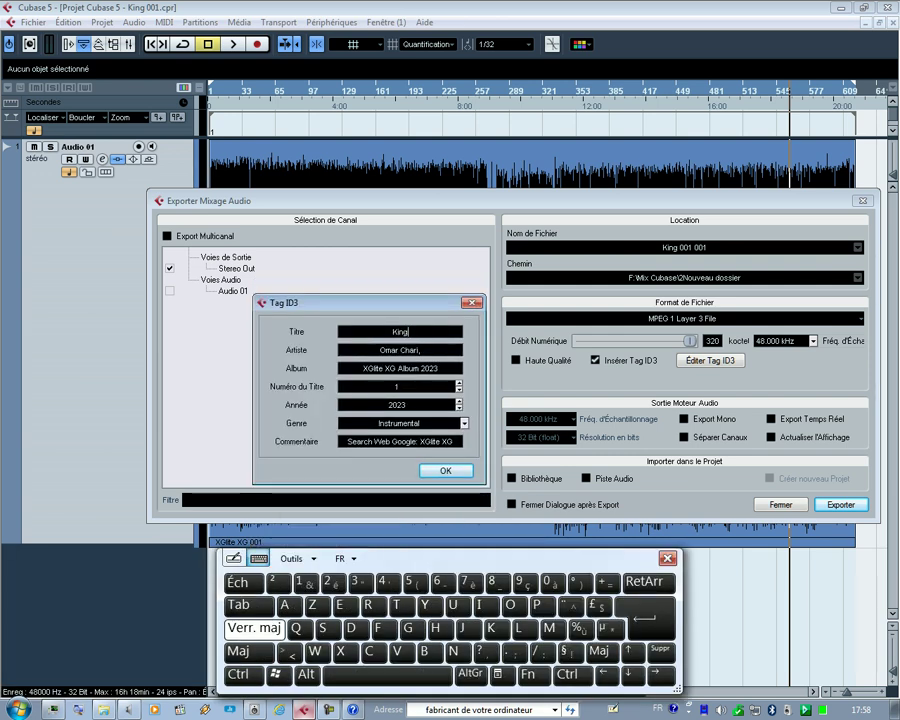
click(387, 675)
click(334, 582)
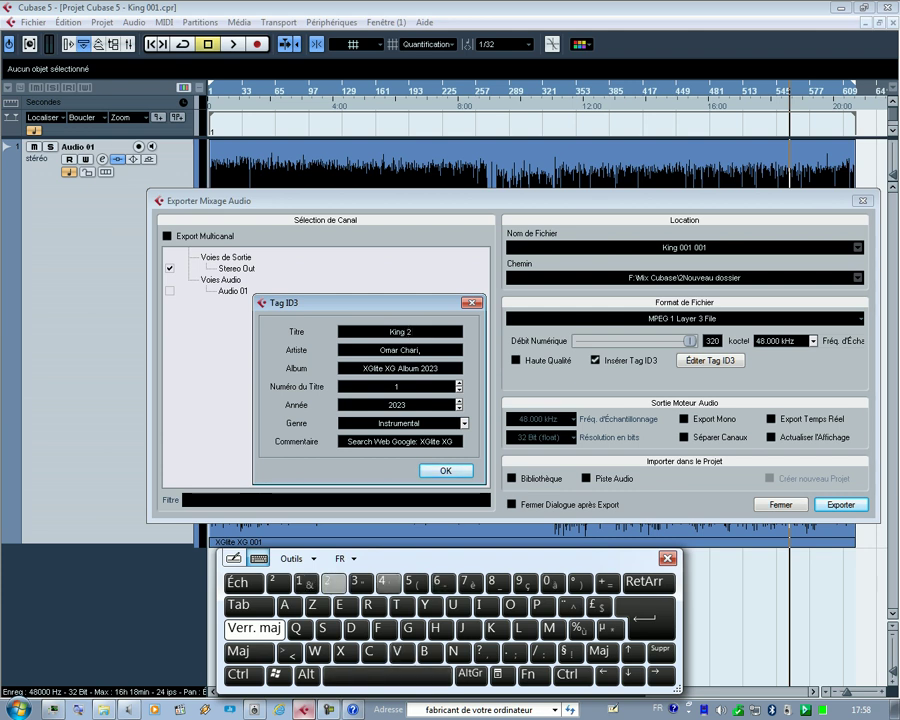
click(551, 582)
click(334, 582)
click(361, 582)
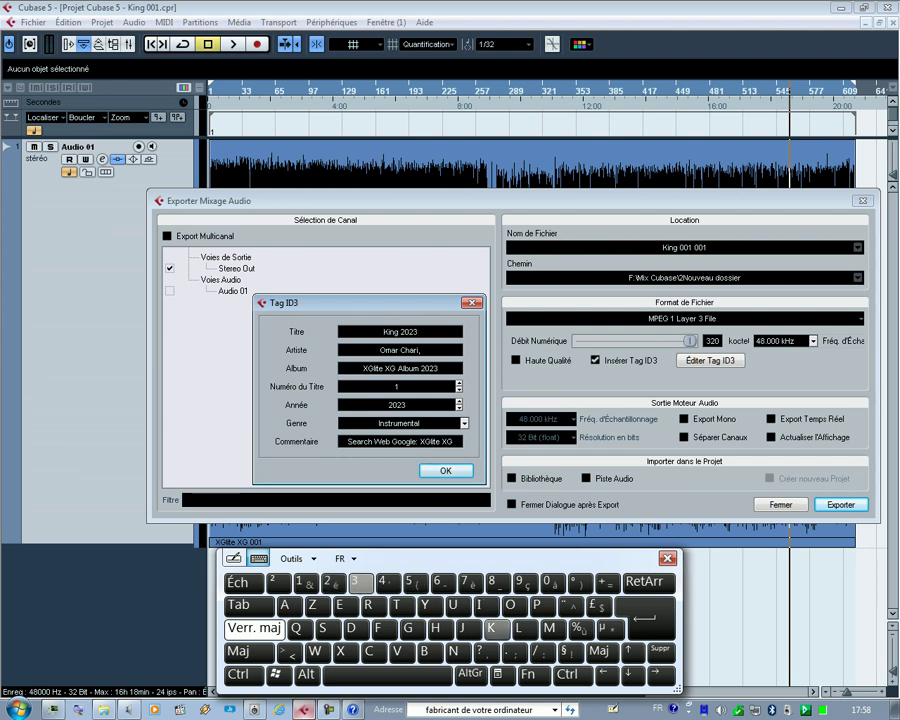
- Complete the date in the ID3 title, separated by dots, so it reads King 2023.10.13
click(541, 651)
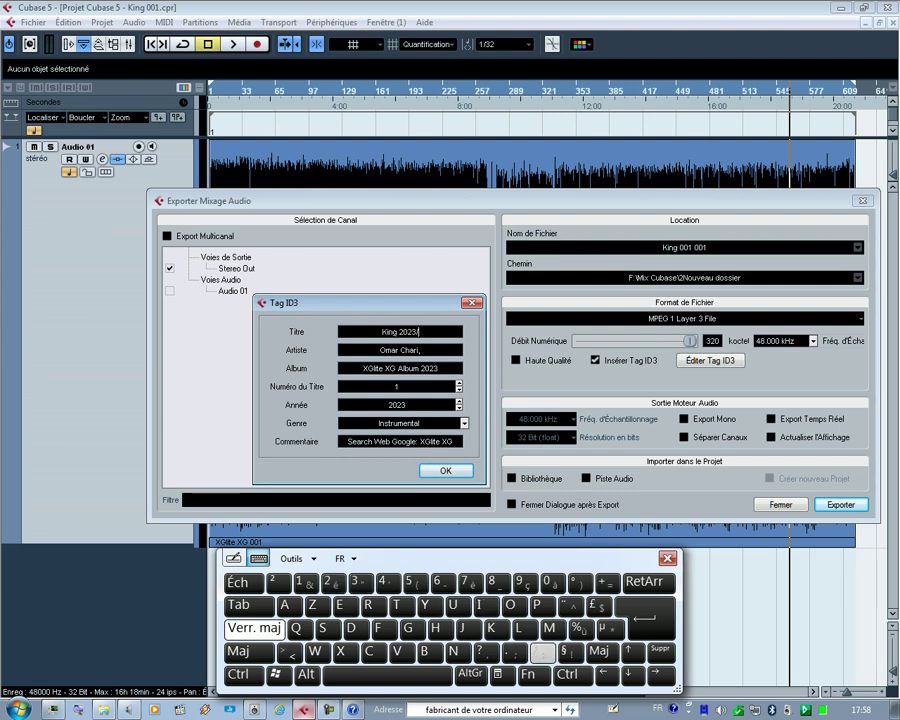
click(648, 582)
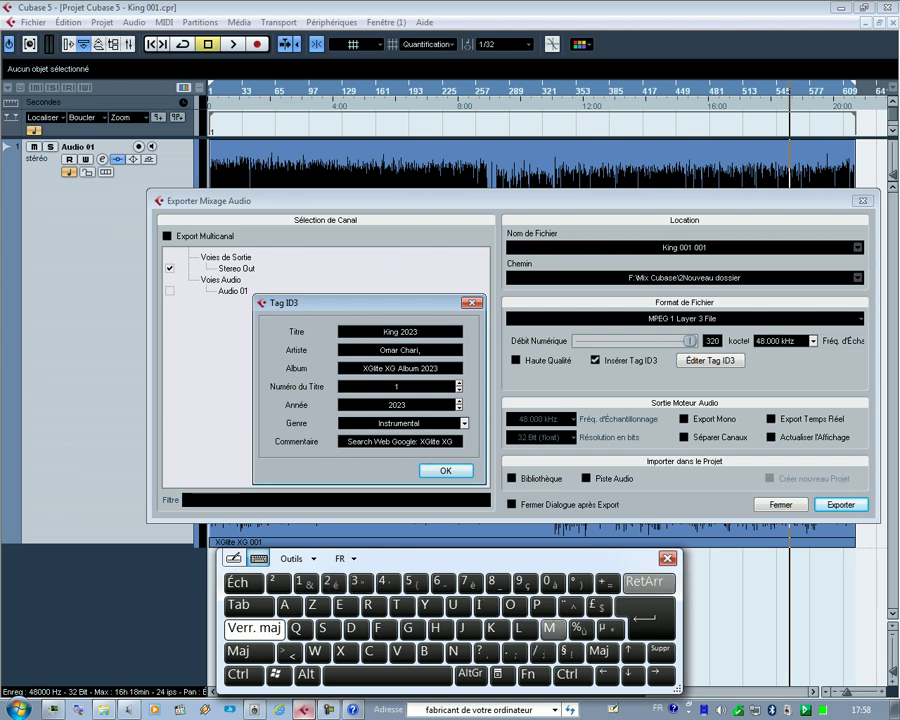
click(513, 651)
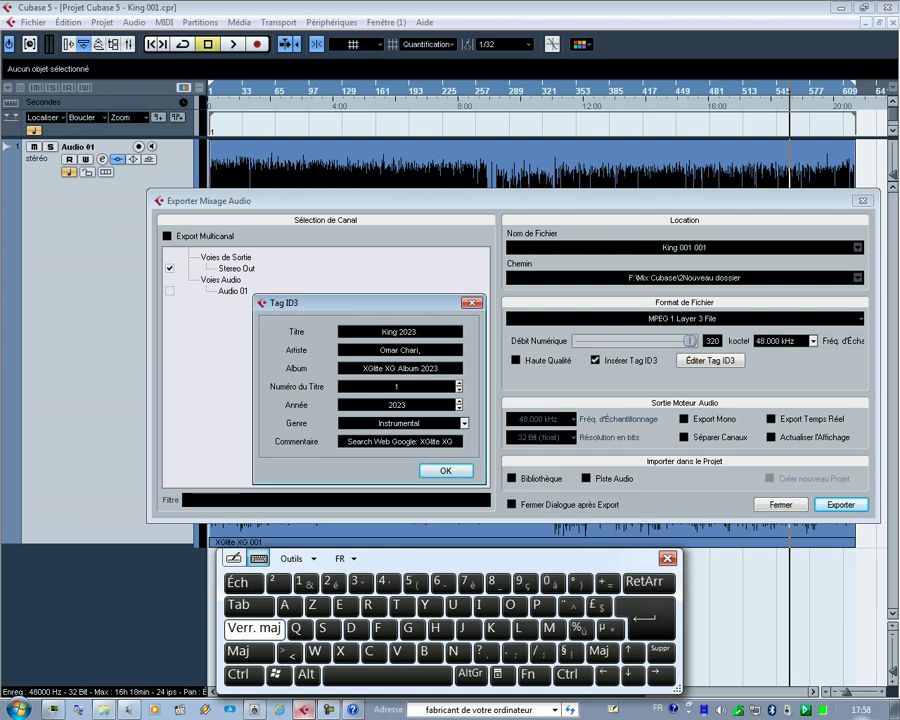
mouse_move(861, 709)
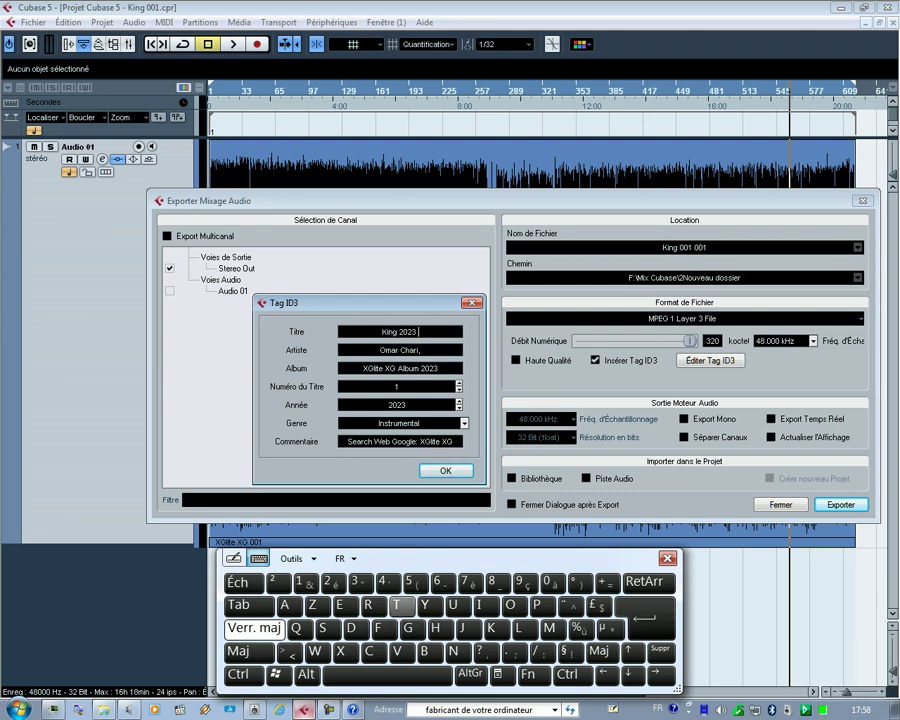
click(306, 582)
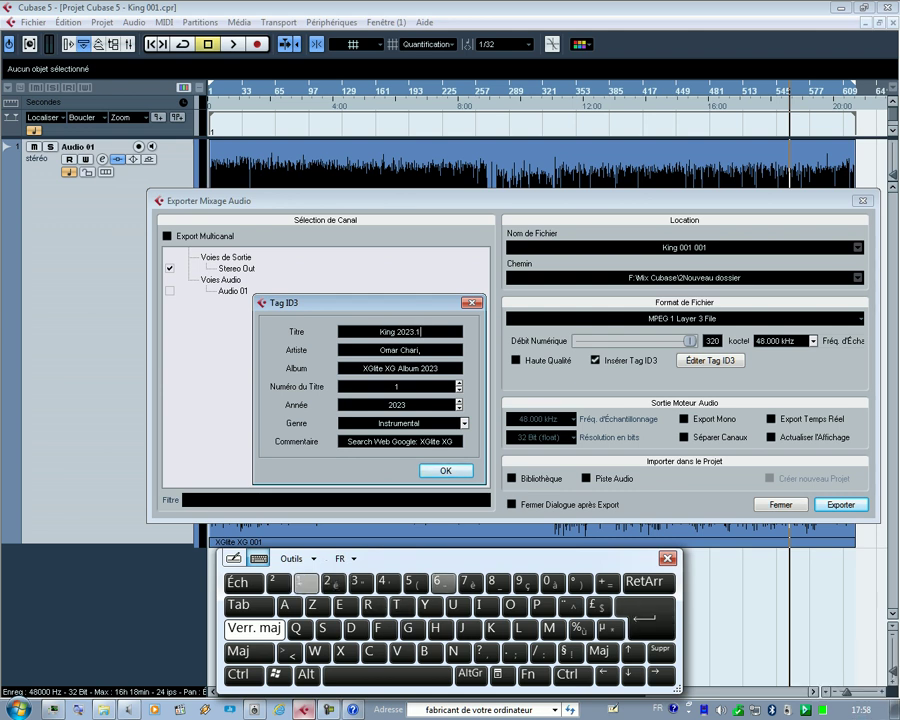
click(552, 582)
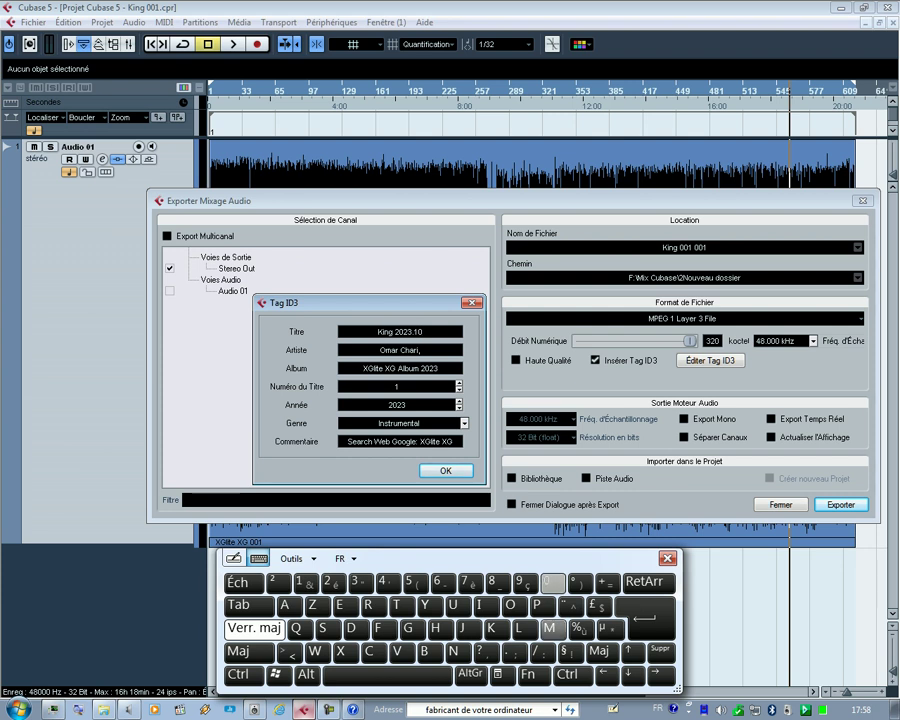
text(.)
click(306, 582)
click(360, 582)
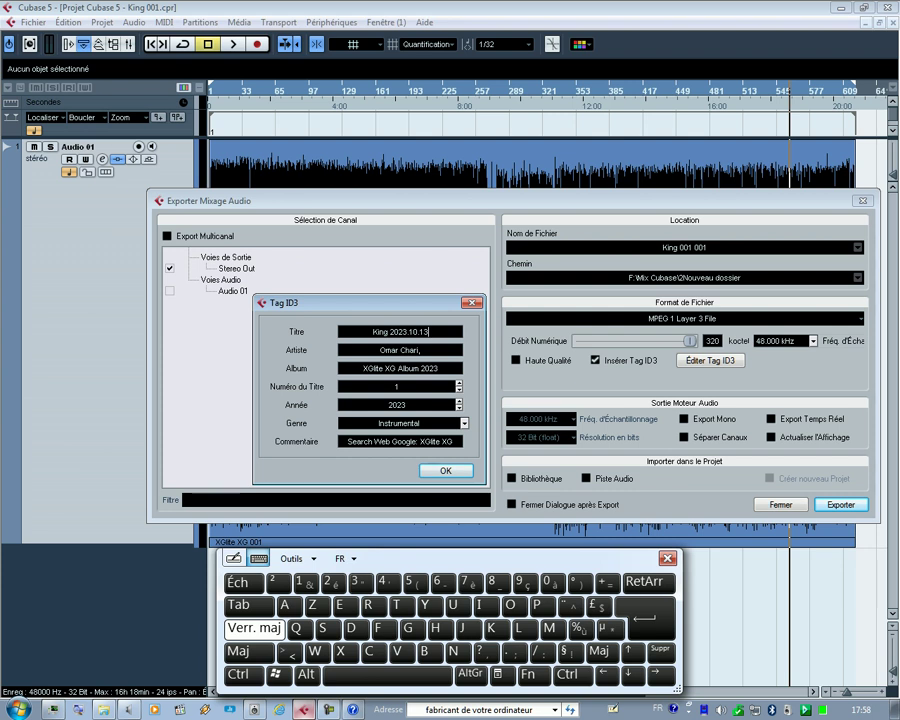
- Add King M6 after the existing name in the ID3 tag's artist entry
click(400, 350)
click(400, 350)
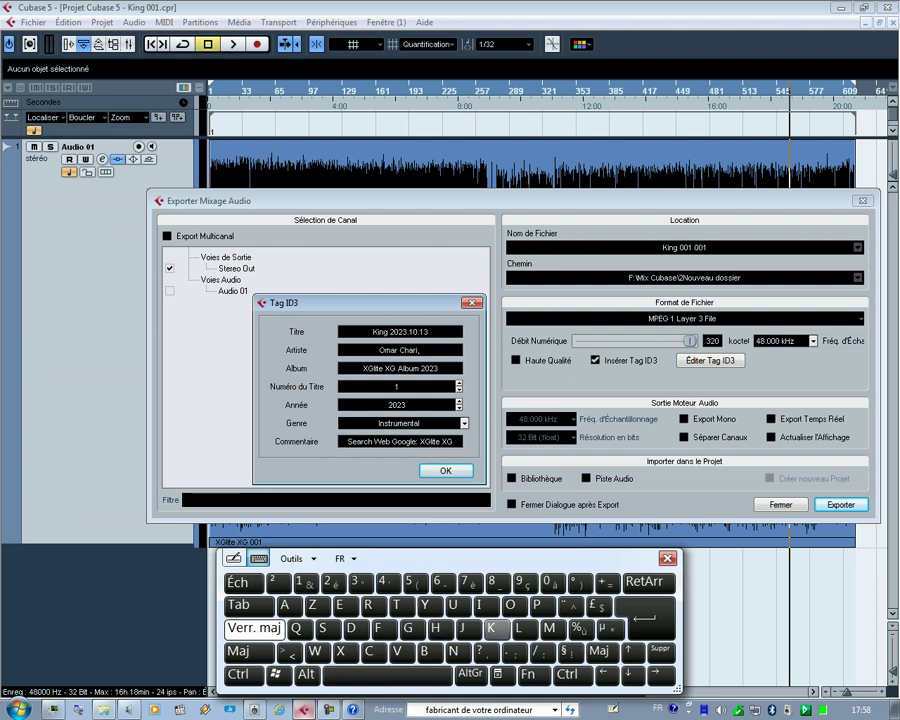
click(497, 628)
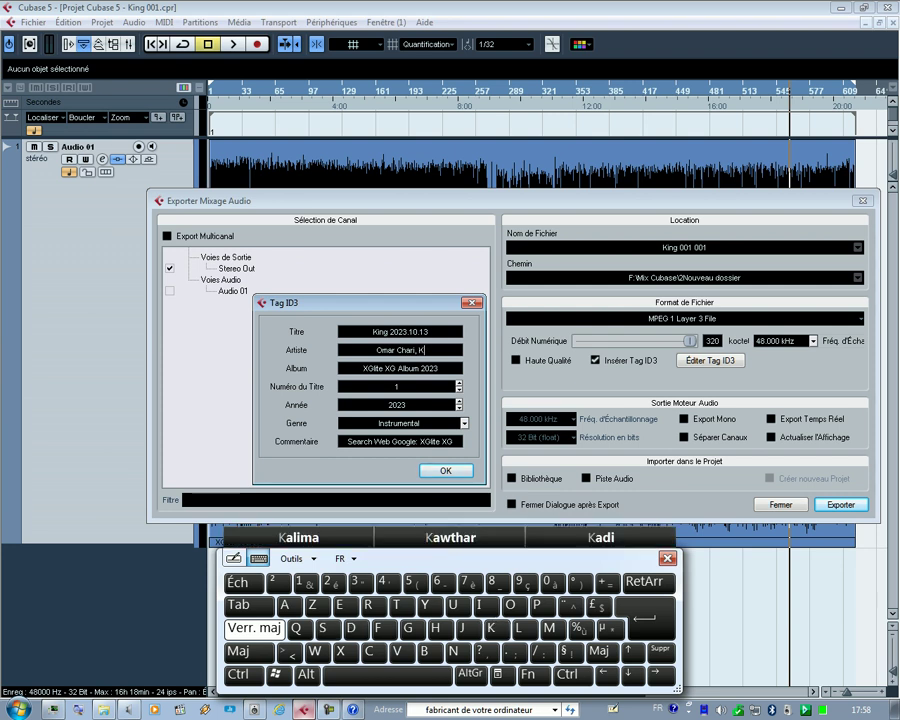
click(483, 605)
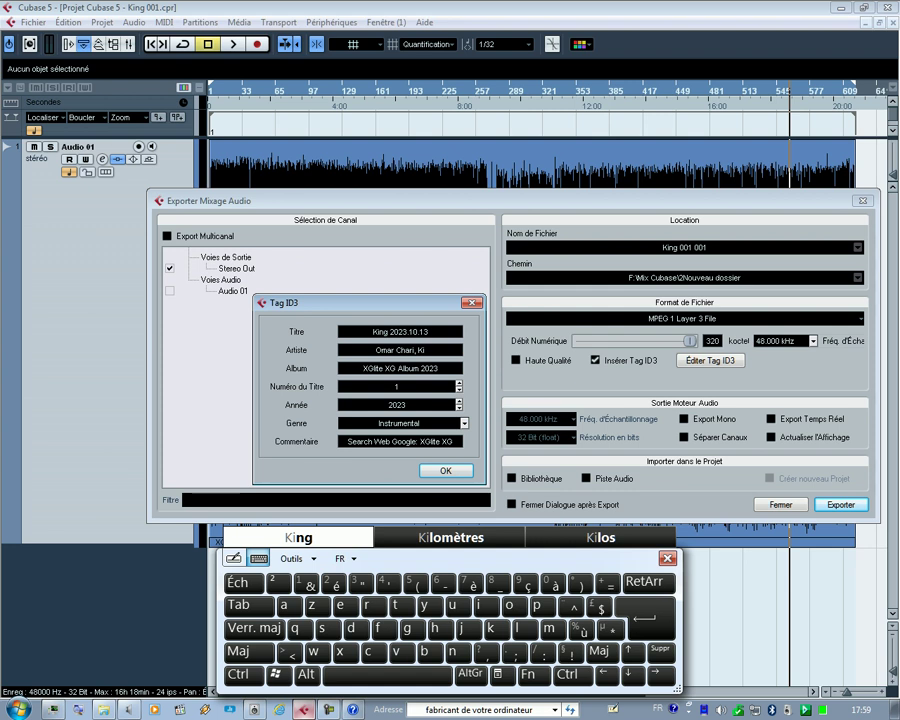
click(298, 537)
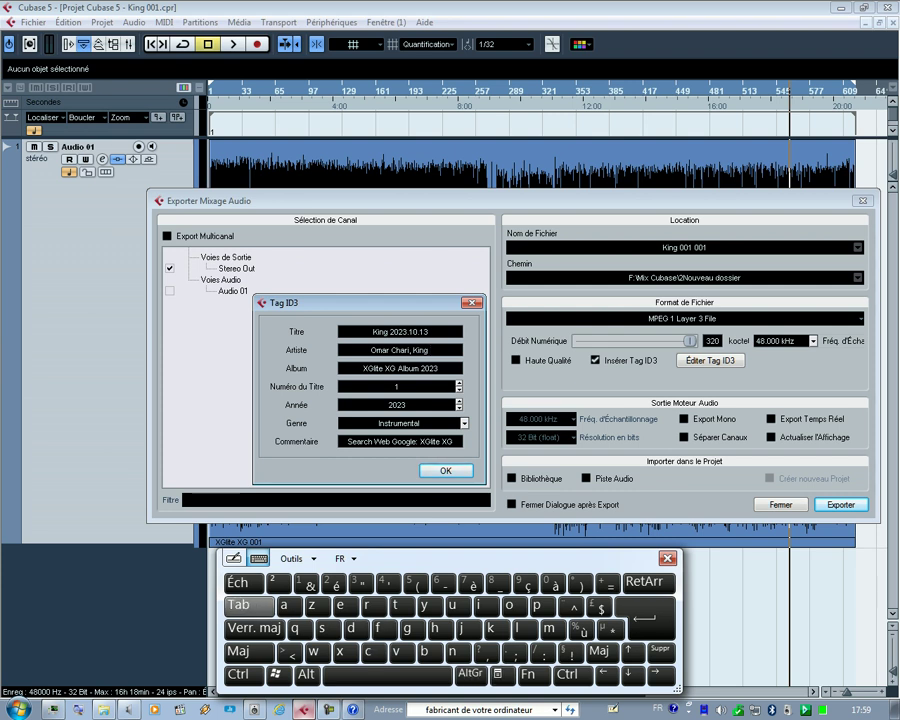
click(254, 628)
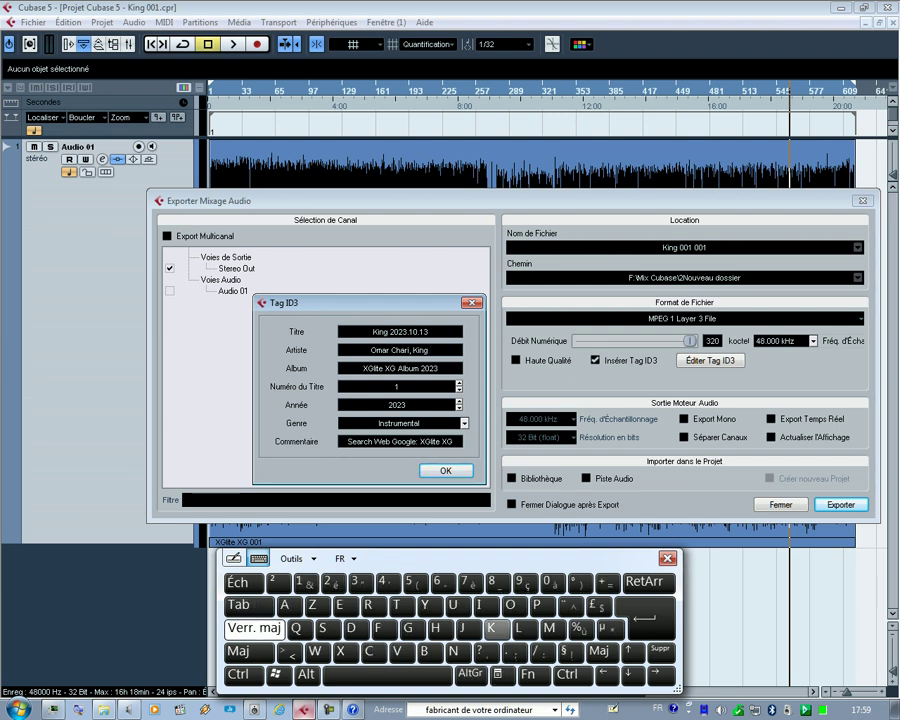
click(551, 628)
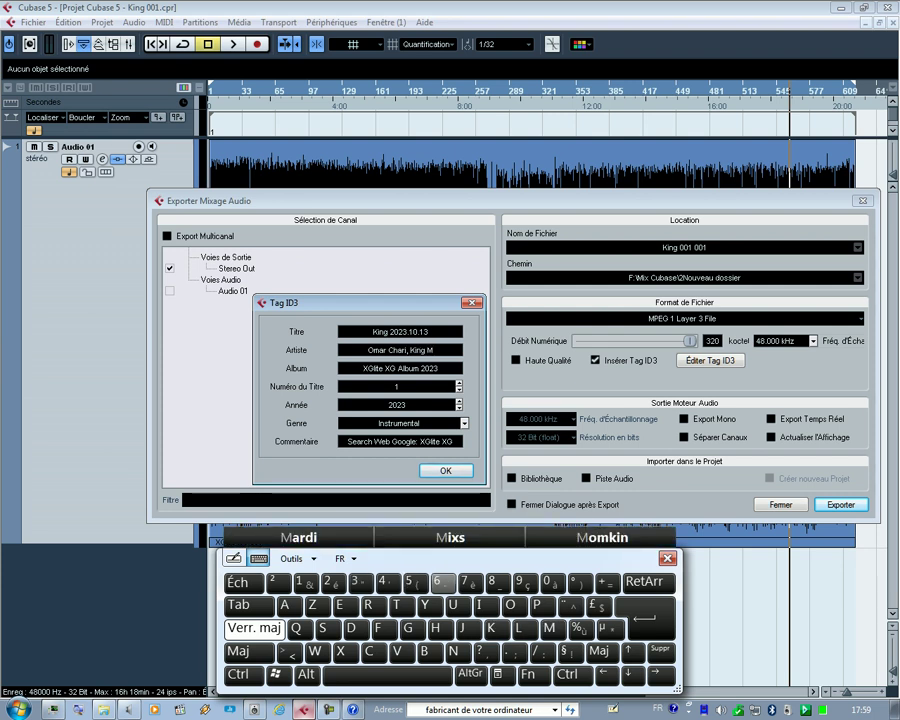
click(442, 582)
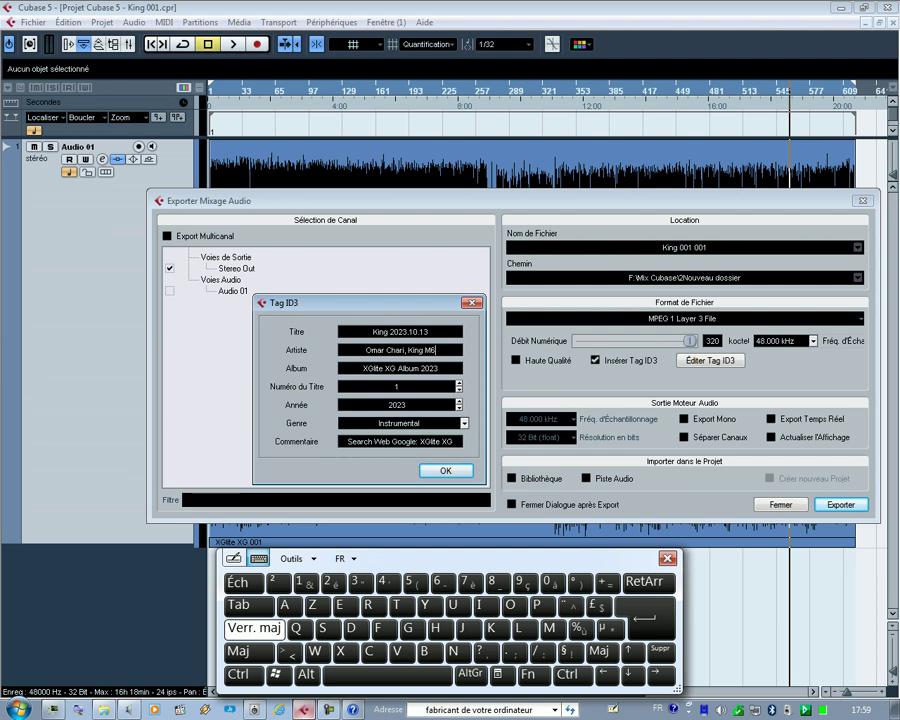
- Change the ID3 tag's genre to Vocal
click(464, 423)
drag(469, 481, 469, 427)
scroll(403, 455, up, 1)
scroll(403, 455, down, 8)
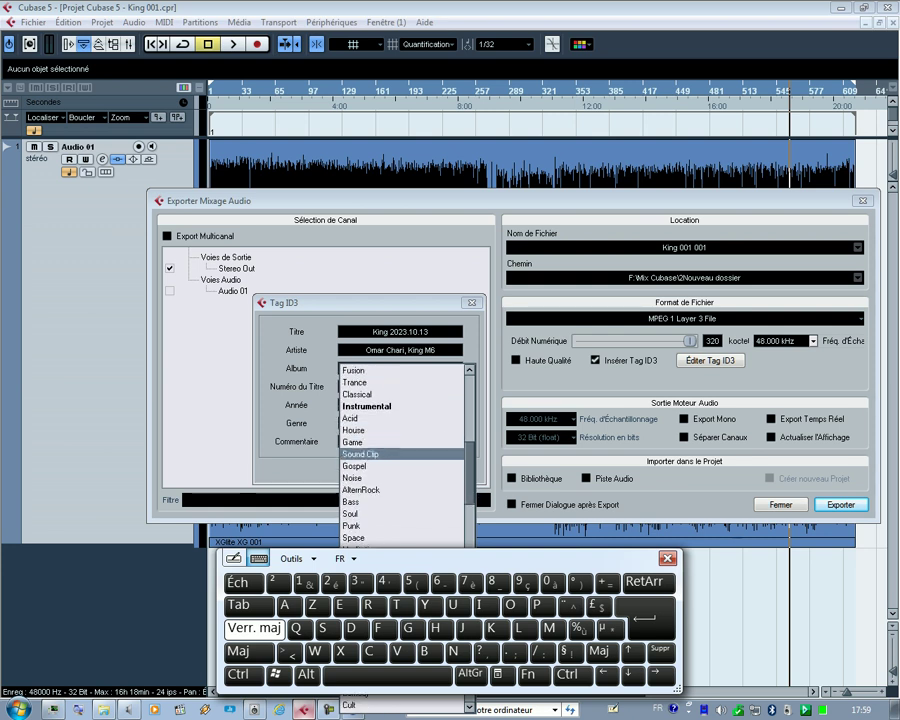
scroll(403, 445, down, 9)
scroll(403, 455, up, 16)
scroll(403, 455, down, 2)
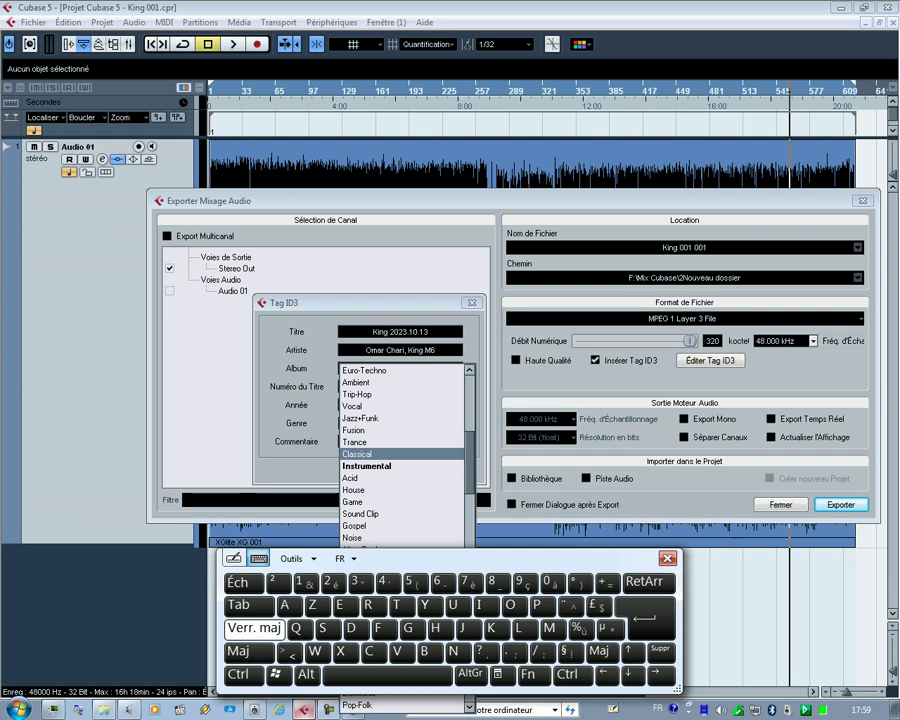
scroll(403, 455, down, 1)
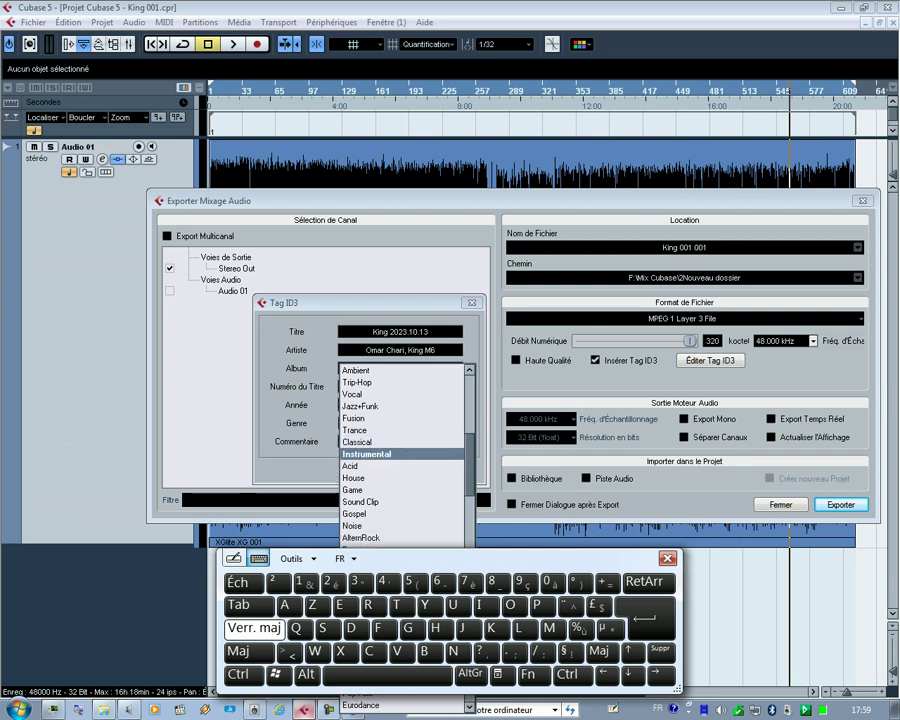
click(360, 394)
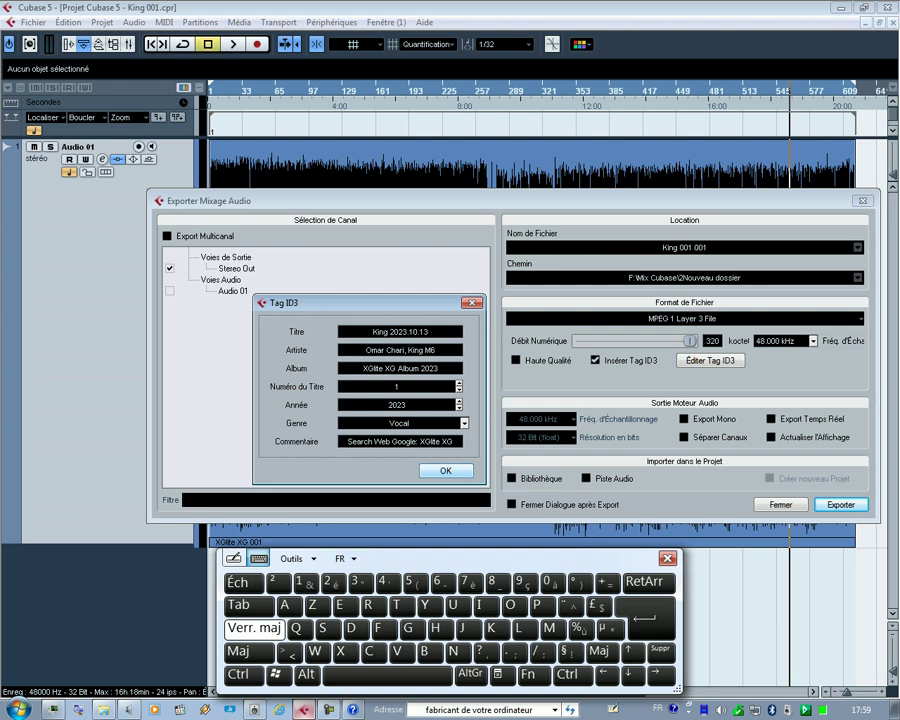
- Confirm the ID3 tag and start exporting the Stereo Out mixdown as a 320 kbit, 48 kHz MPEG 1 Layer 3 file
key(Return)
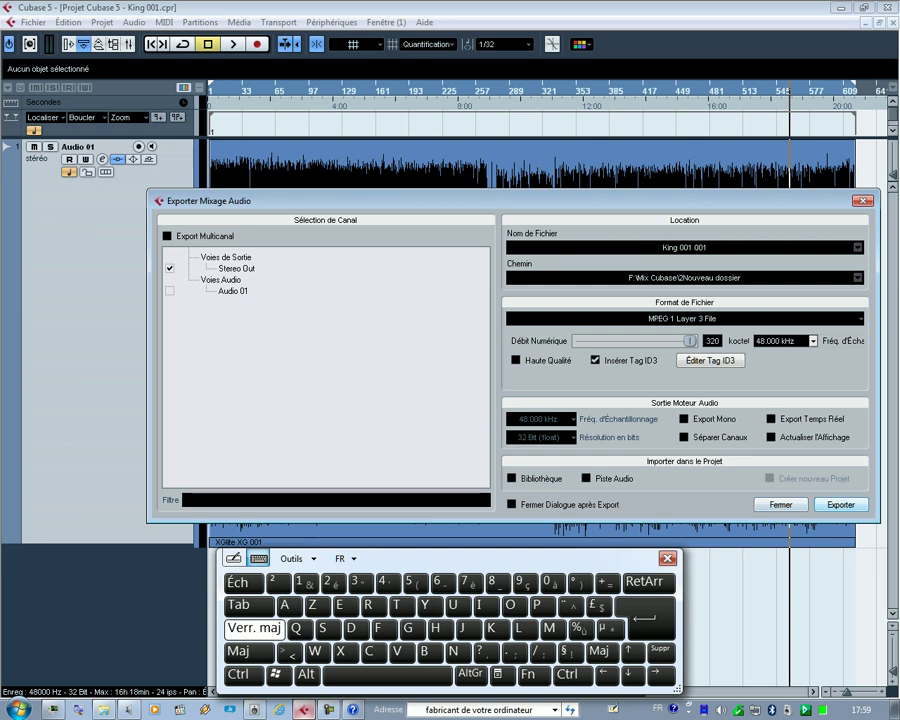
key(Return)
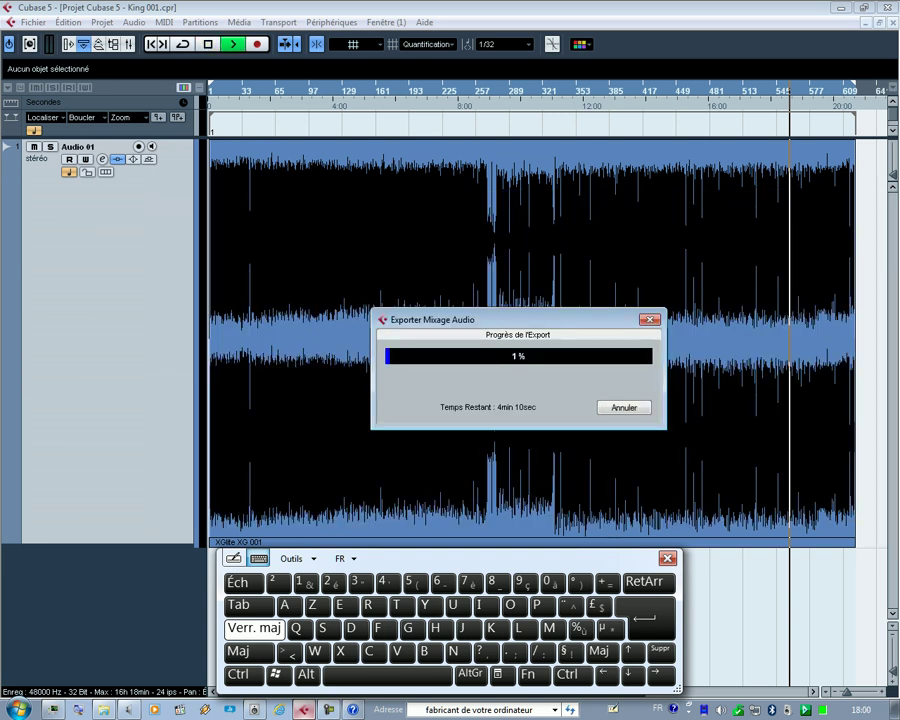